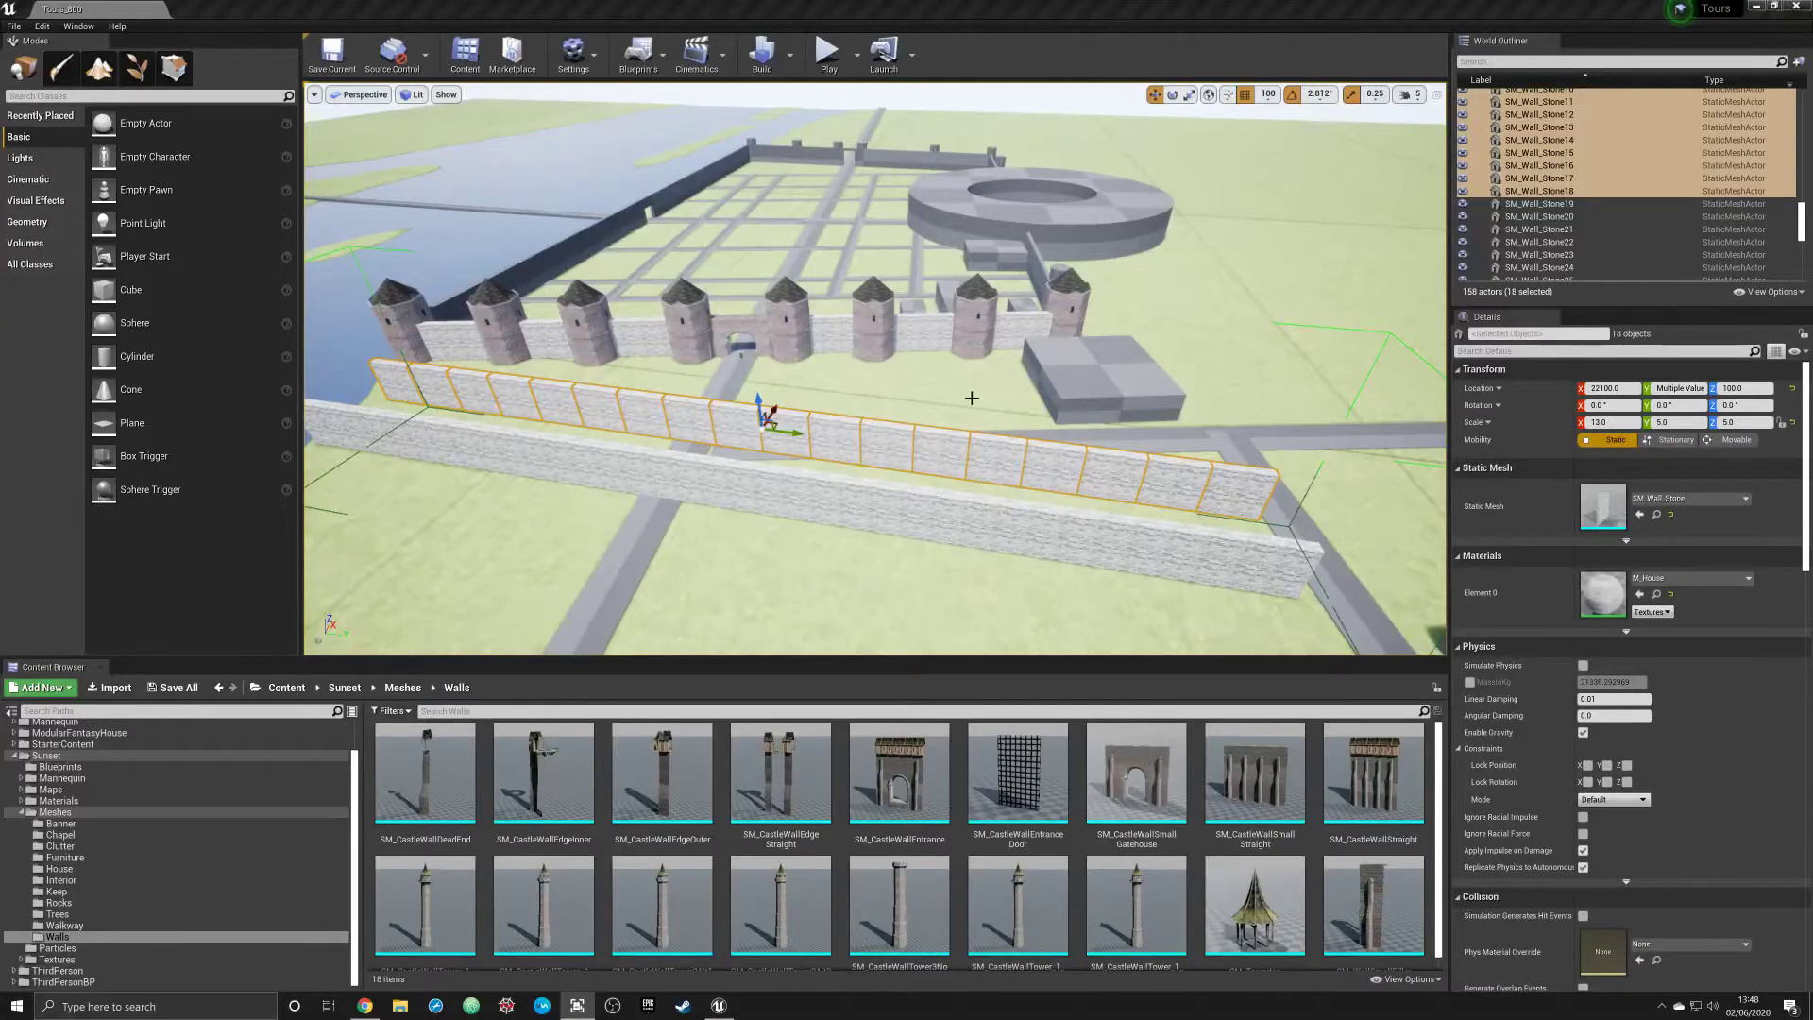
Shift the 18 stone wall pieces to Location X 63800 and view them beside the eastern wall
right_drag(969, 398, 1046, 409)
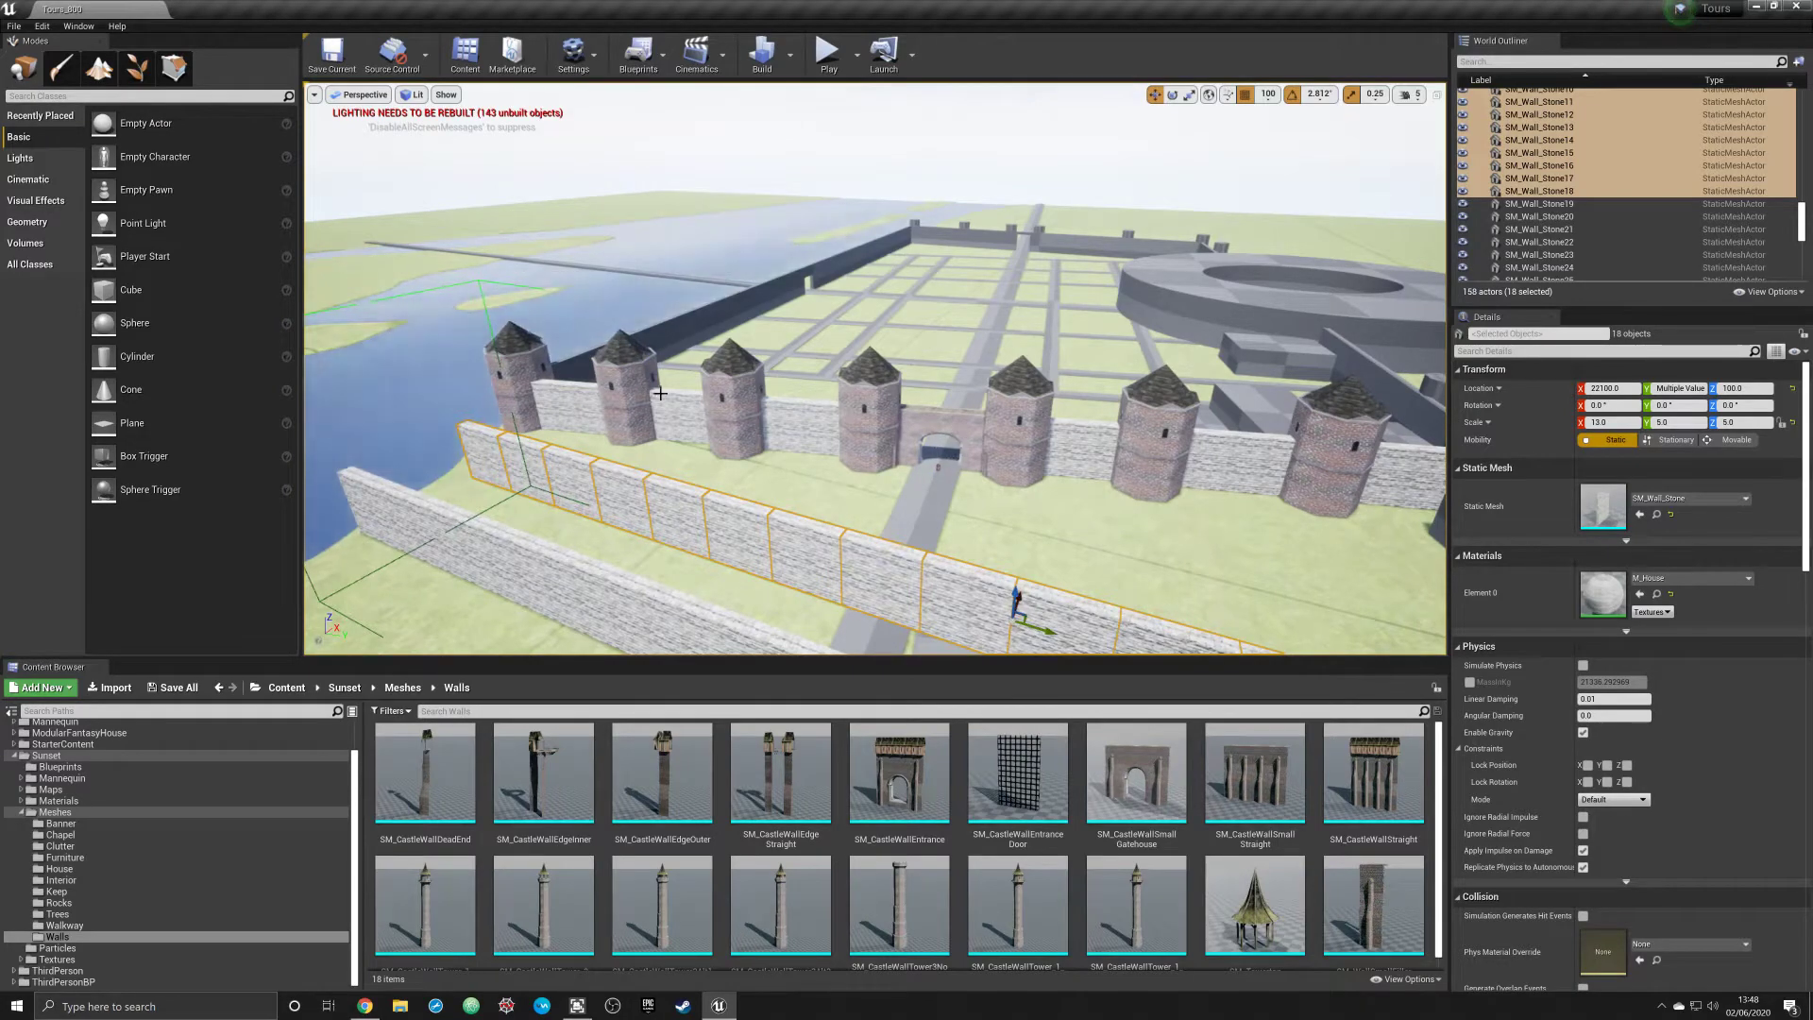
right_drag(659, 392, 735, 385)
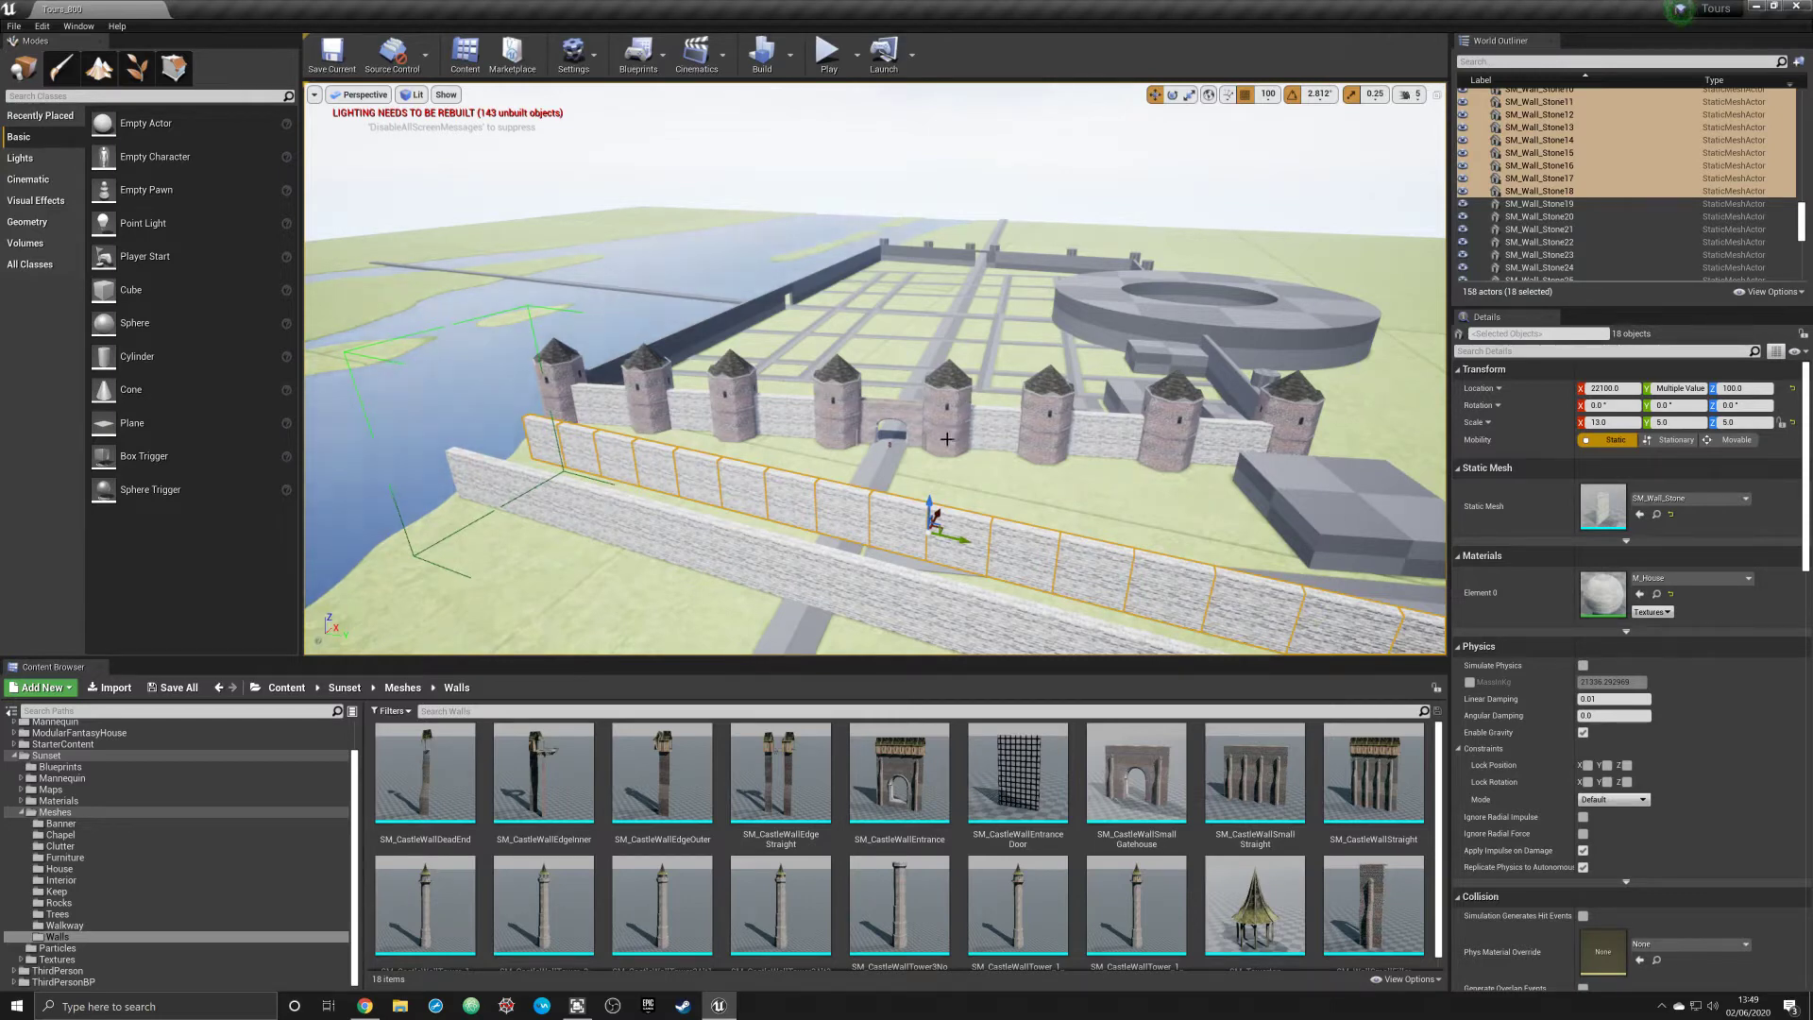
right_drag(977, 410, 977, 409)
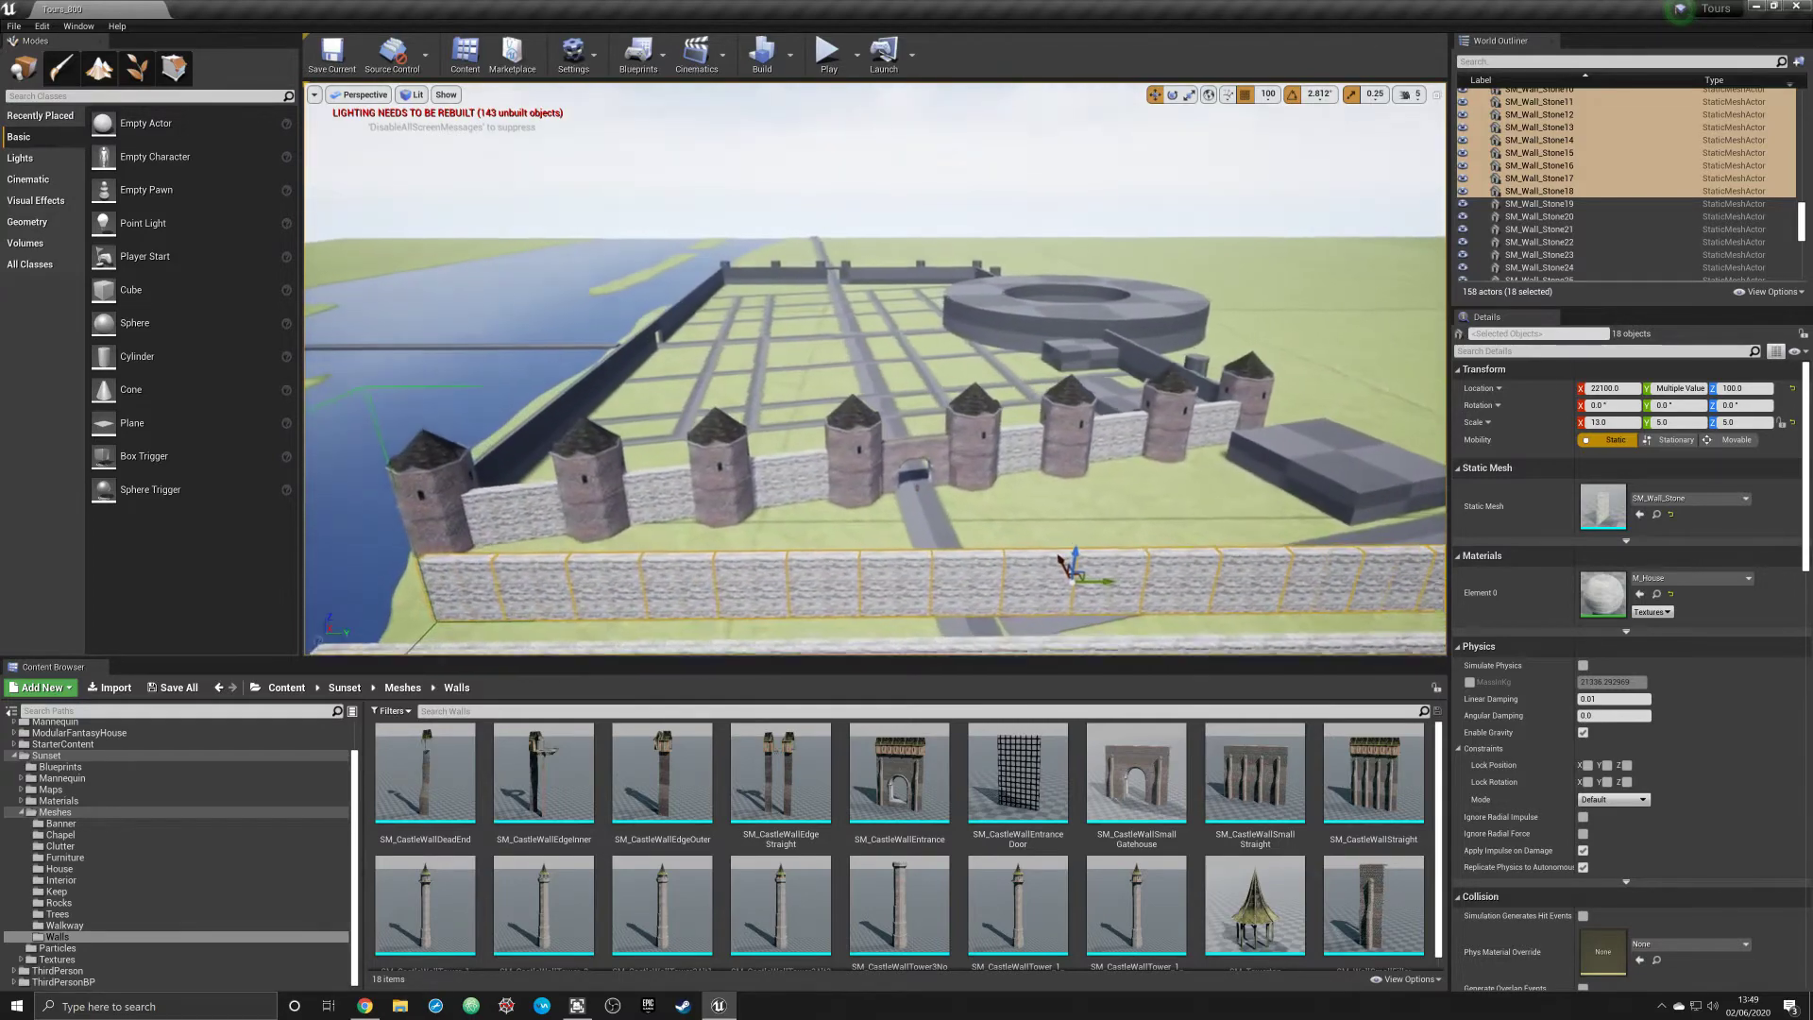
right_drag(1403, 447, 1402, 448)
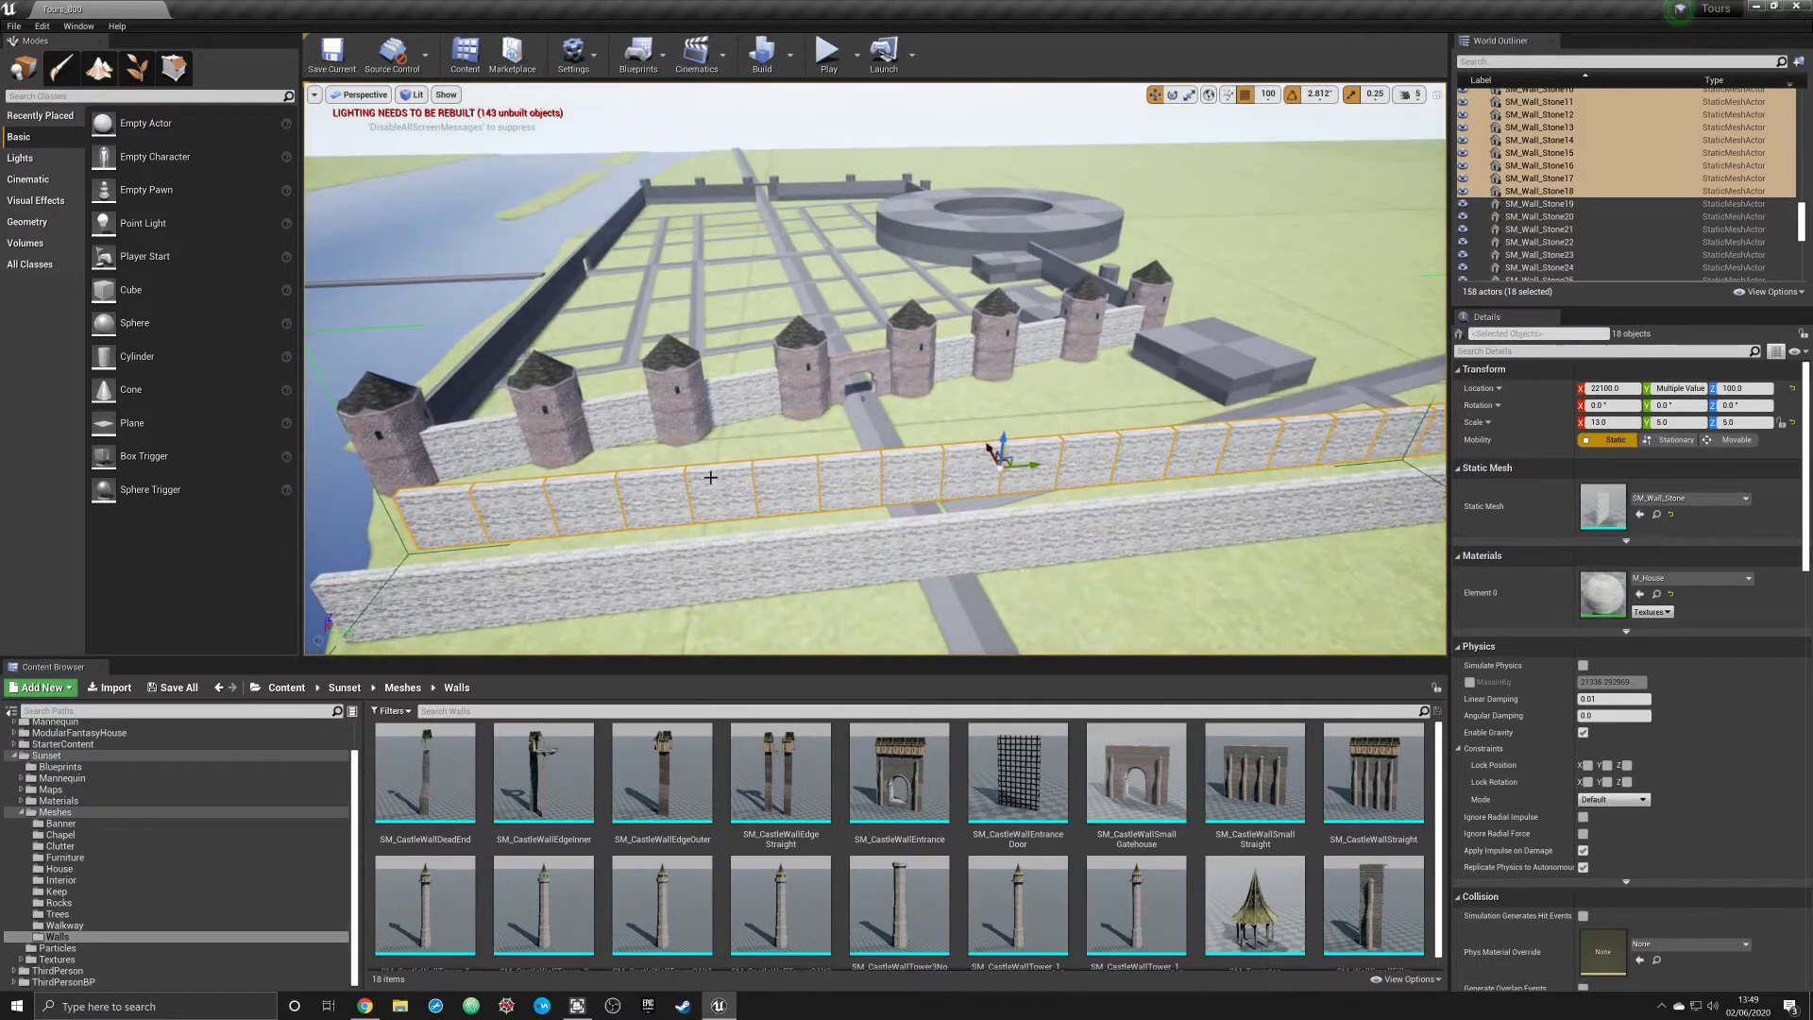
right_drag(989, 446, 897, 465)
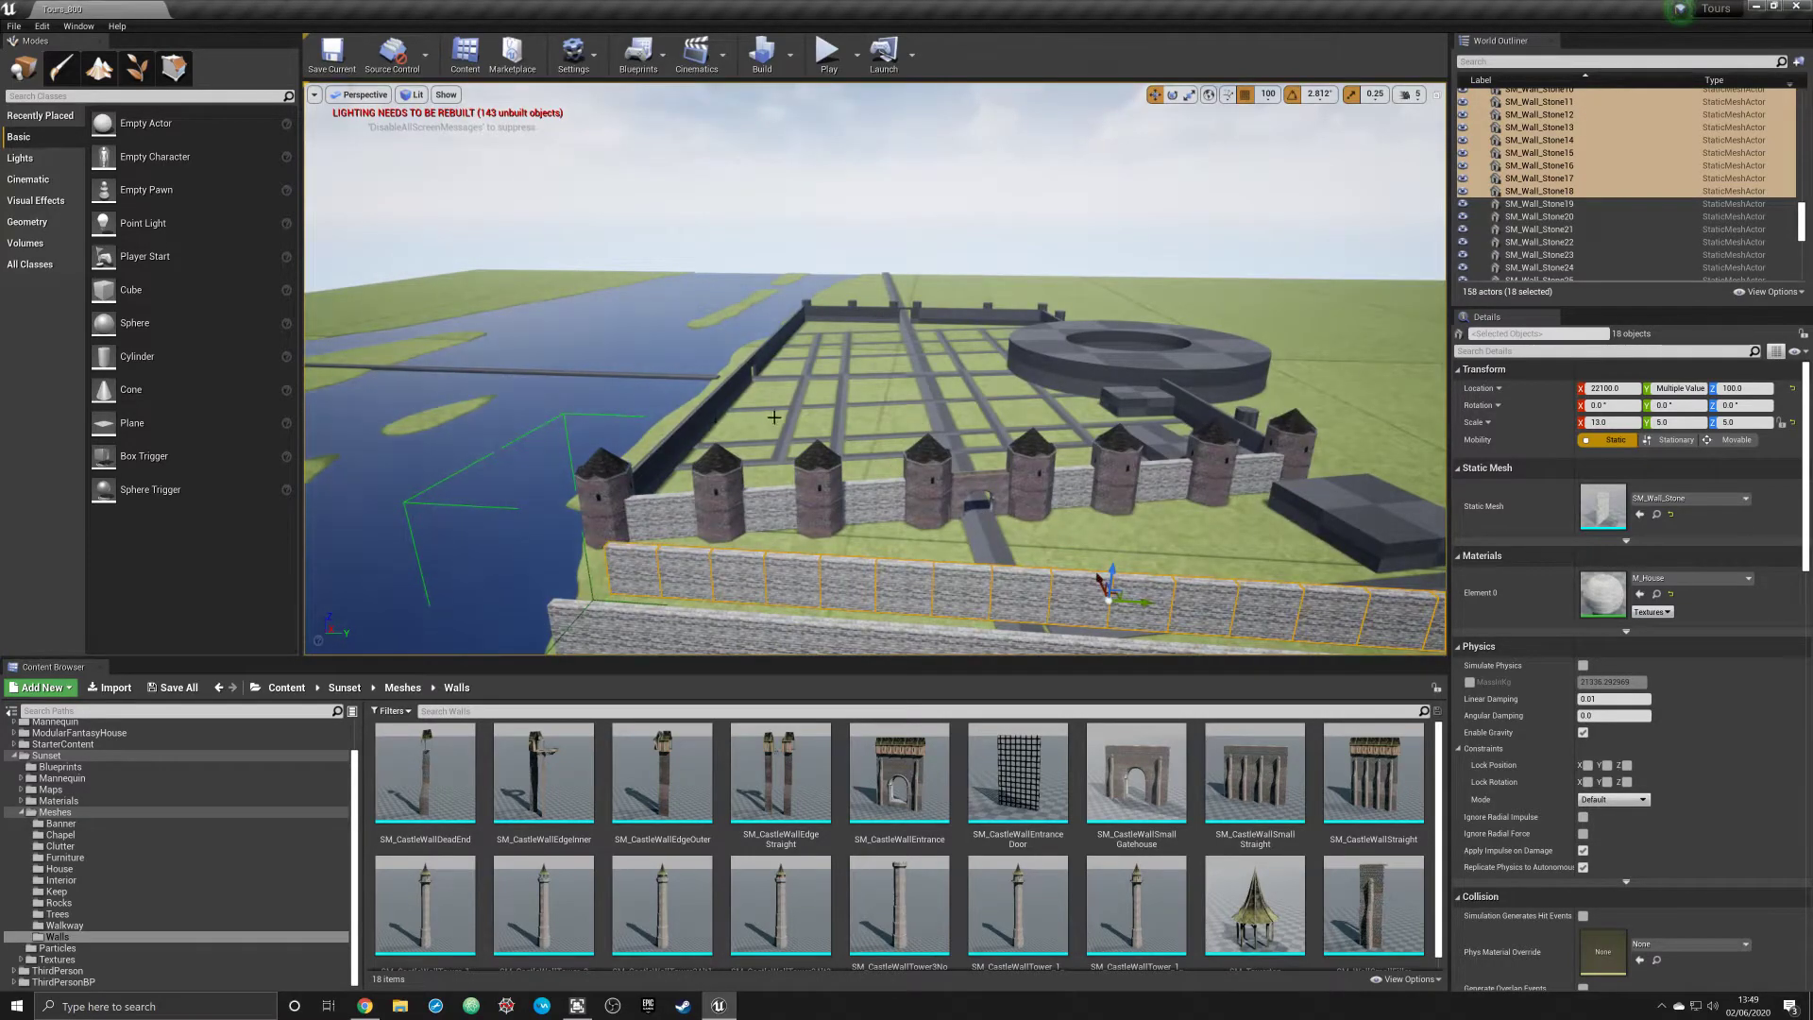
right_drag(1101, 581, 1101, 449)
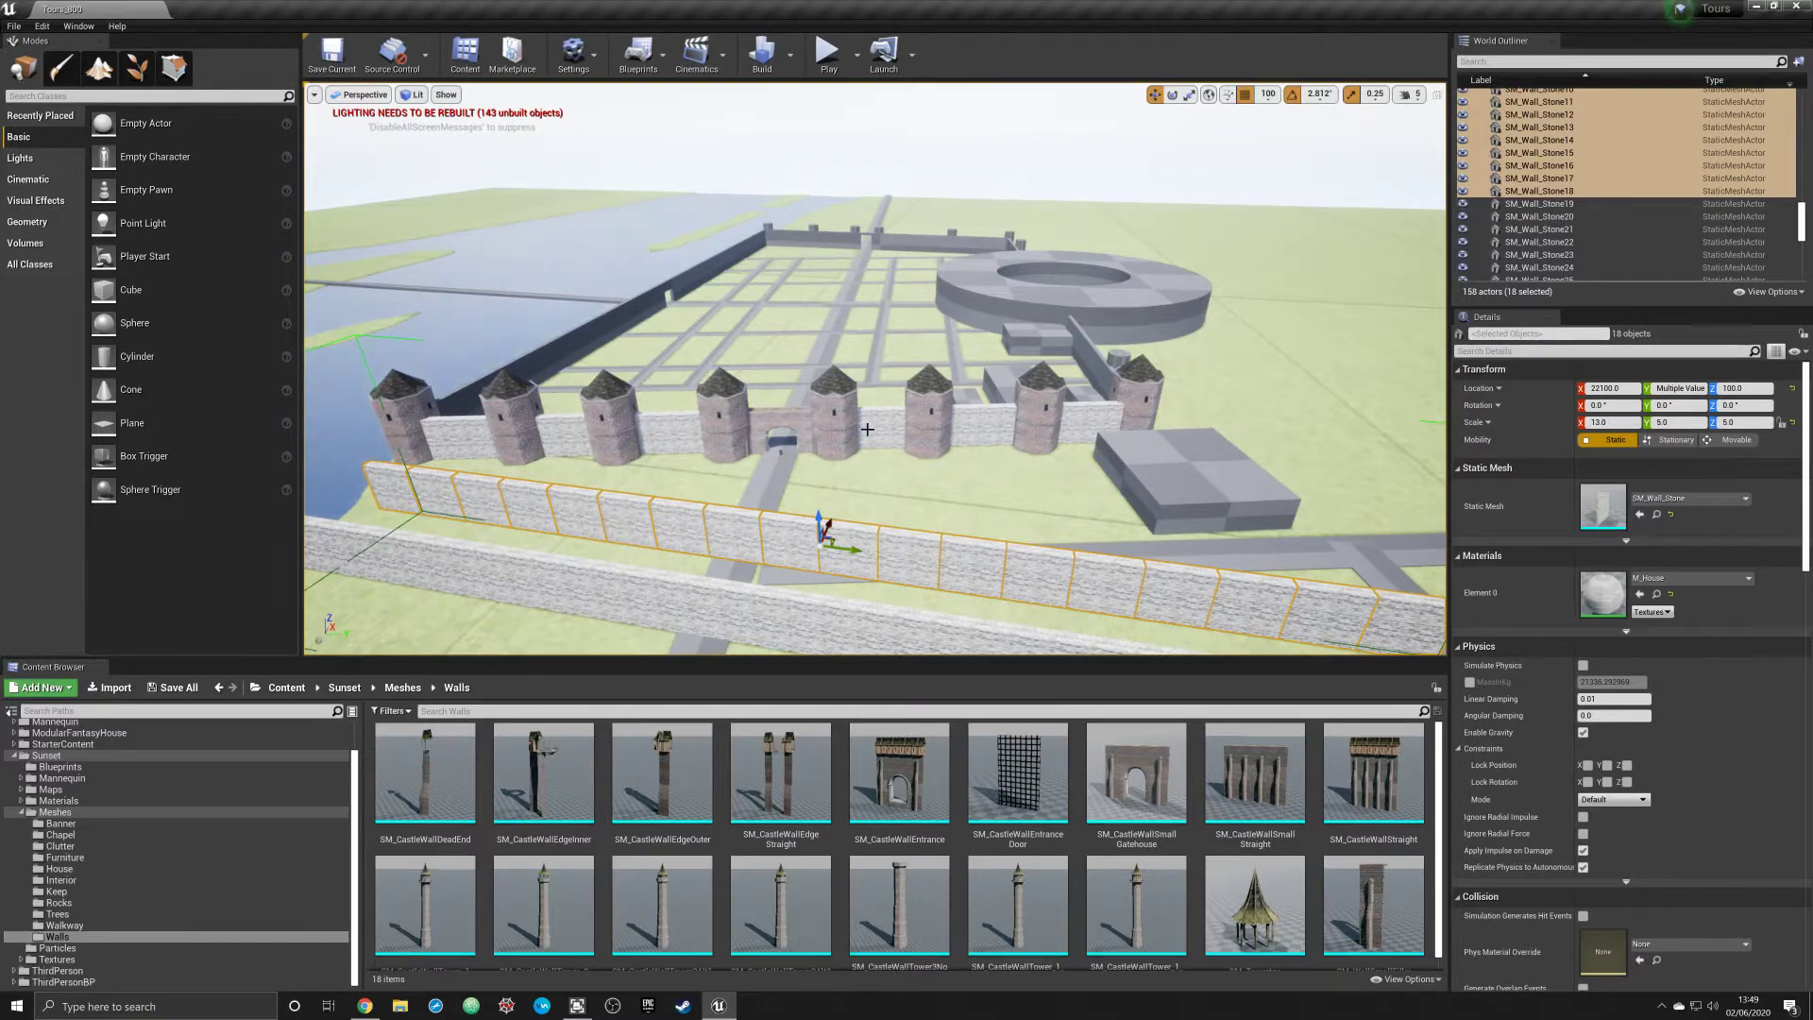
alt+drag(799, 541, 828, 509)
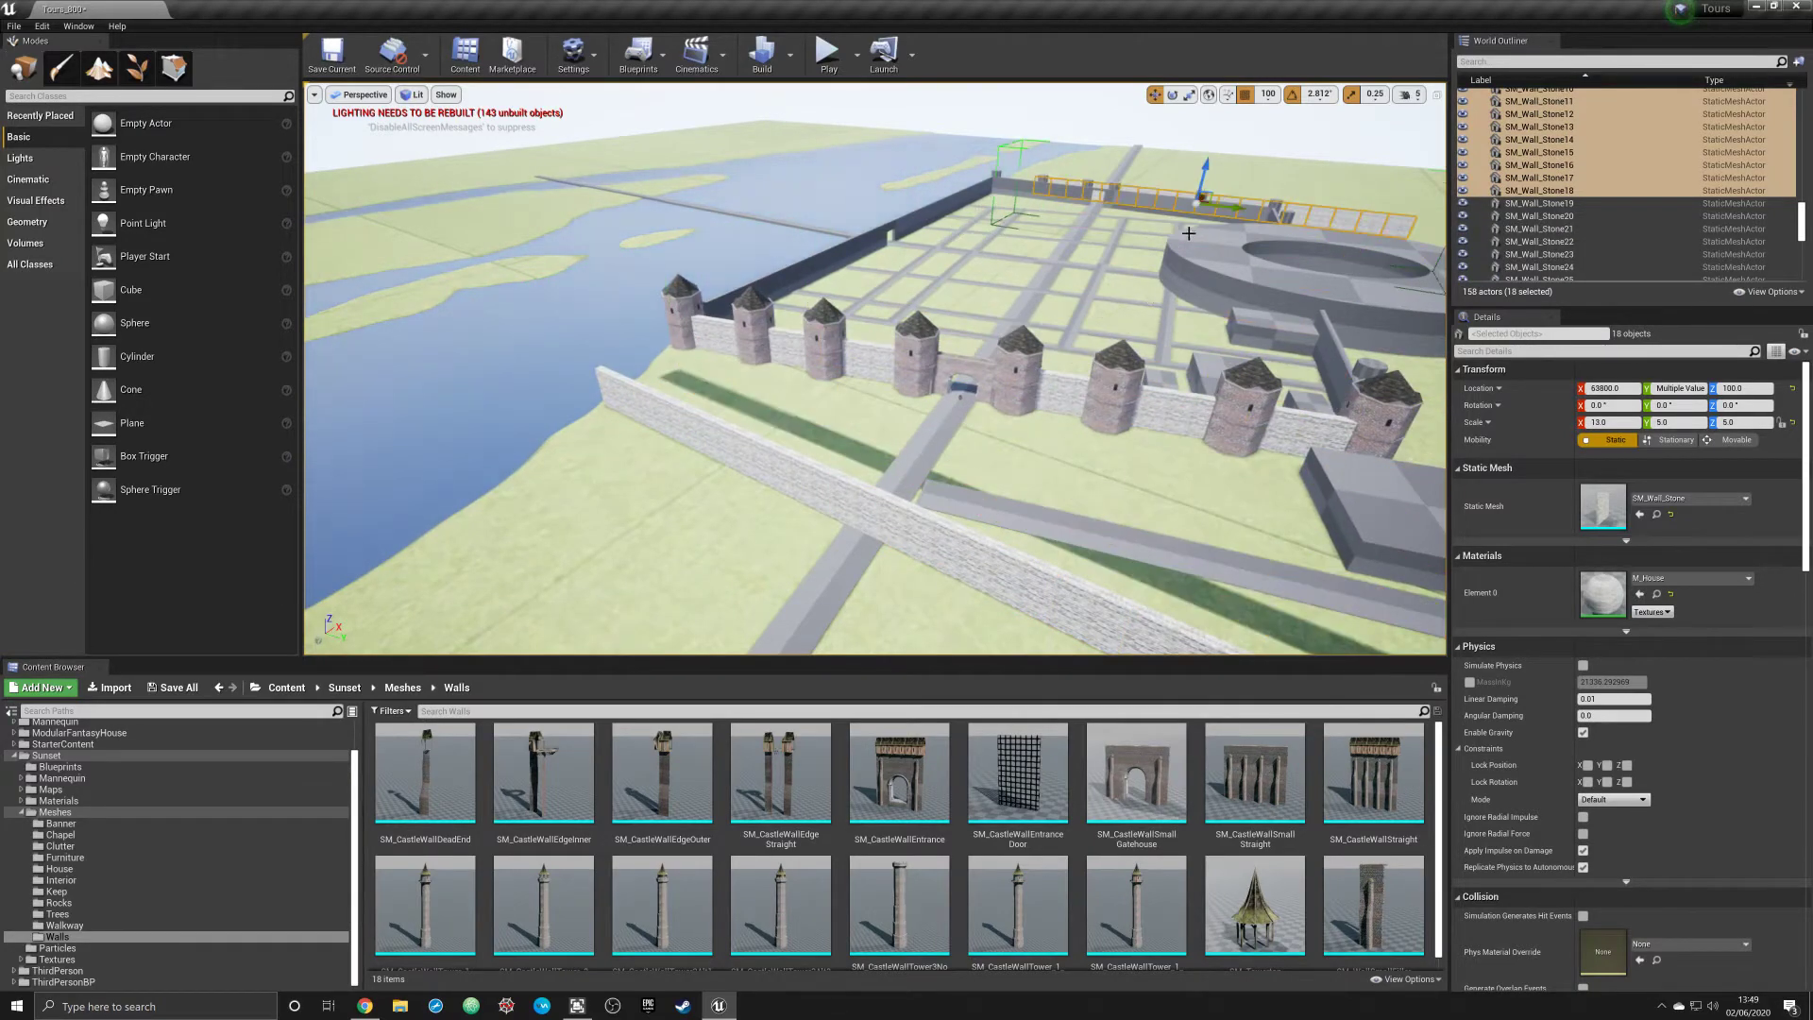
scroll(875, 368, up, 5)
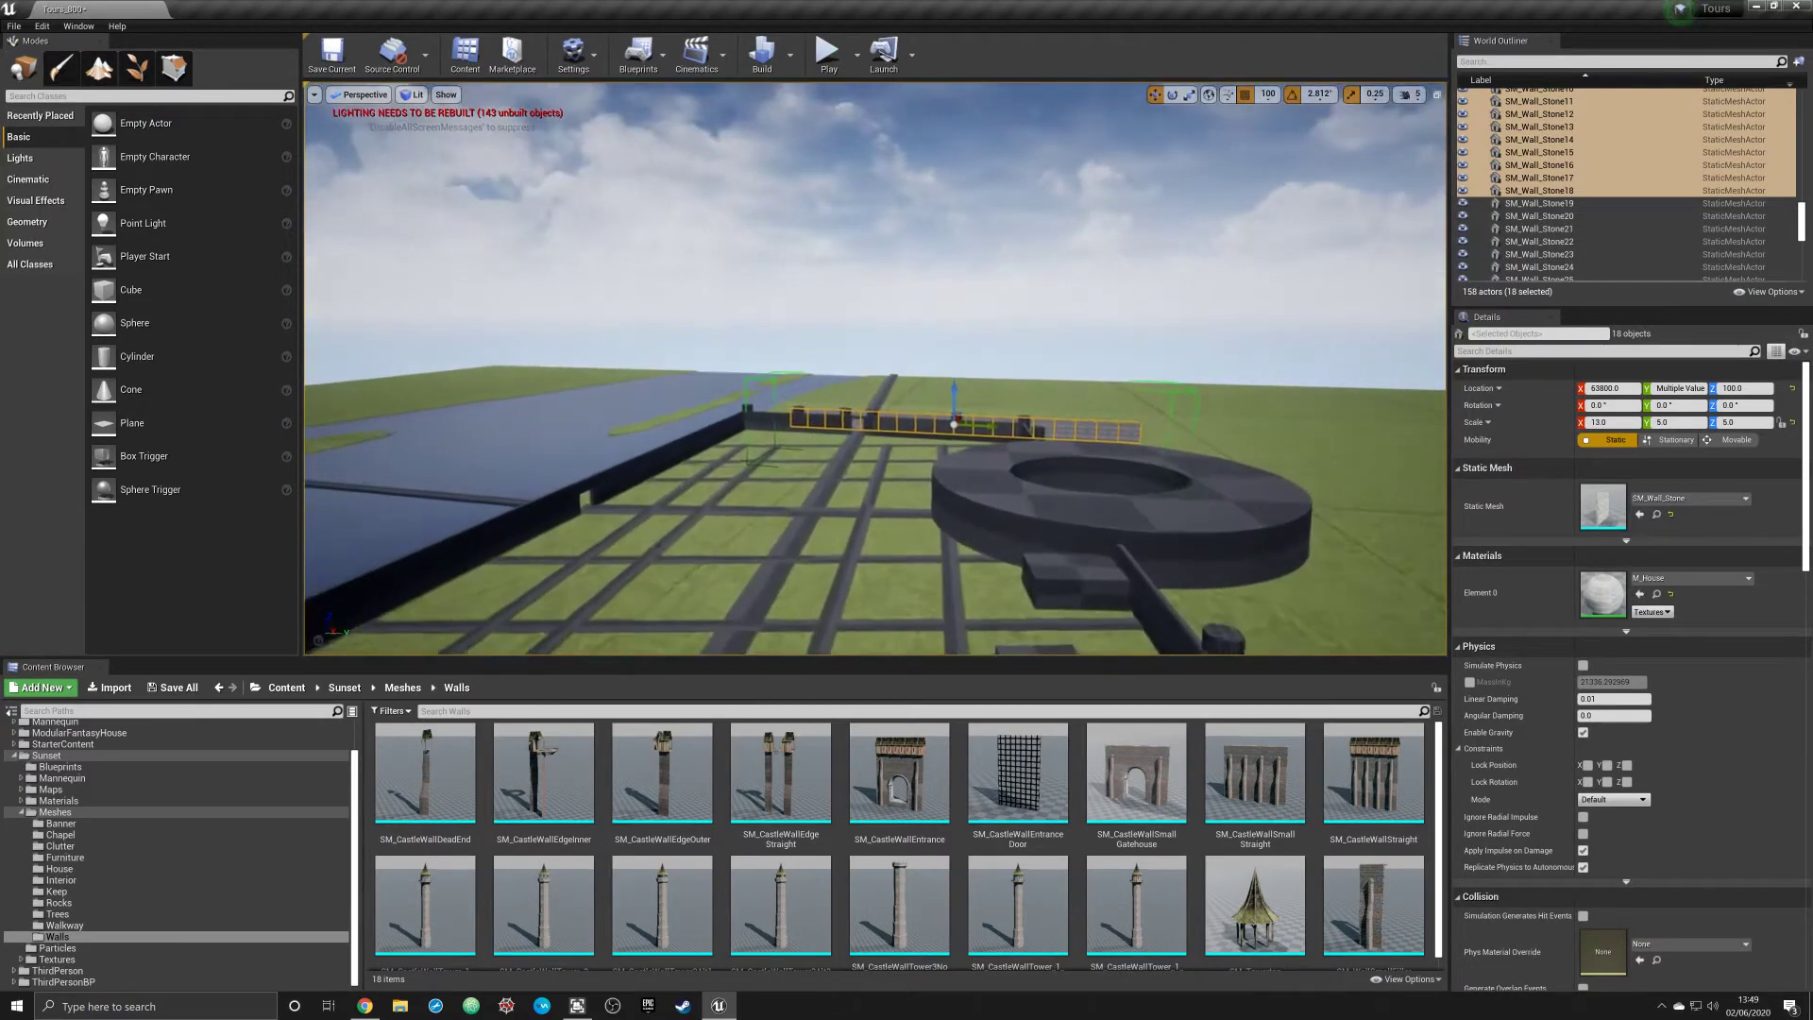
scroll(875, 369, up, 2)
scroll(876, 368, up, 2)
scroll(875, 369, up, 2)
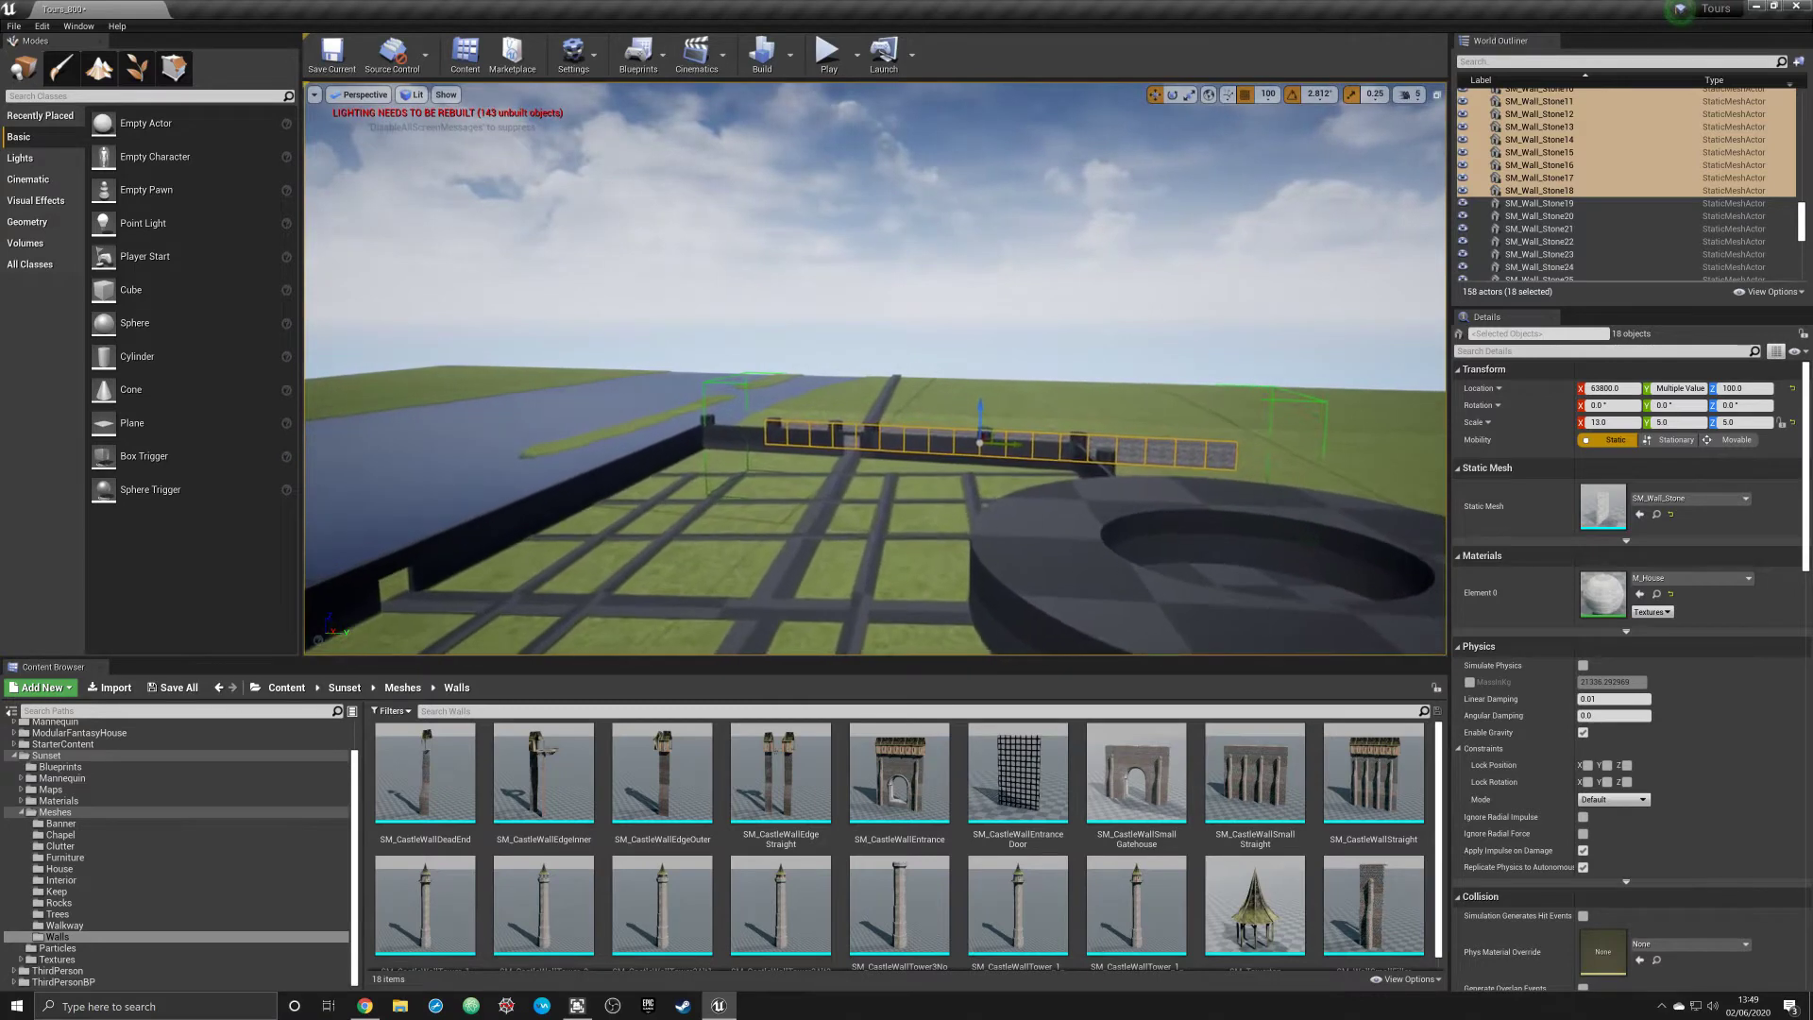
scroll(875, 368, up, 2)
scroll(876, 369, up, 2)
scroll(875, 368, up, 2)
scroll(876, 368, up, 2)
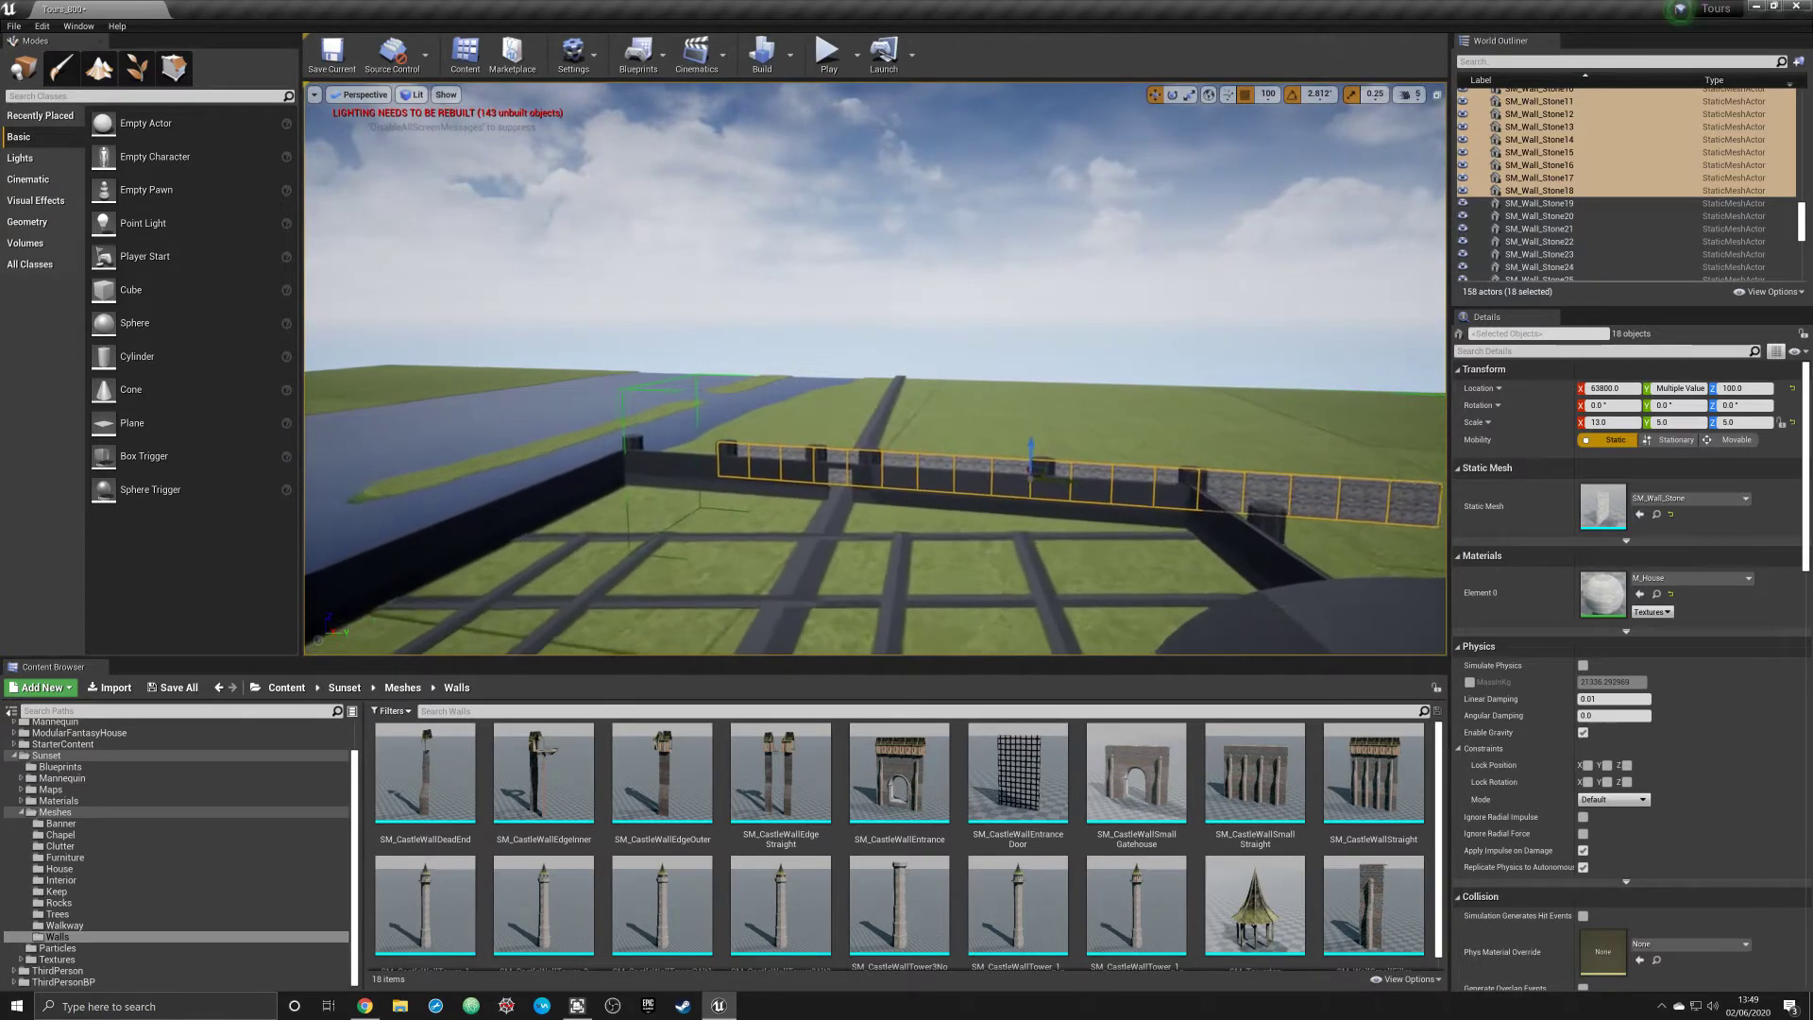
scroll(876, 368, up, 2)
mouse_move(875, 368)
right_down()
mouse_move(681, 372)
mouse_move(906, 425)
mouse_move(1137, 304)
right_up()
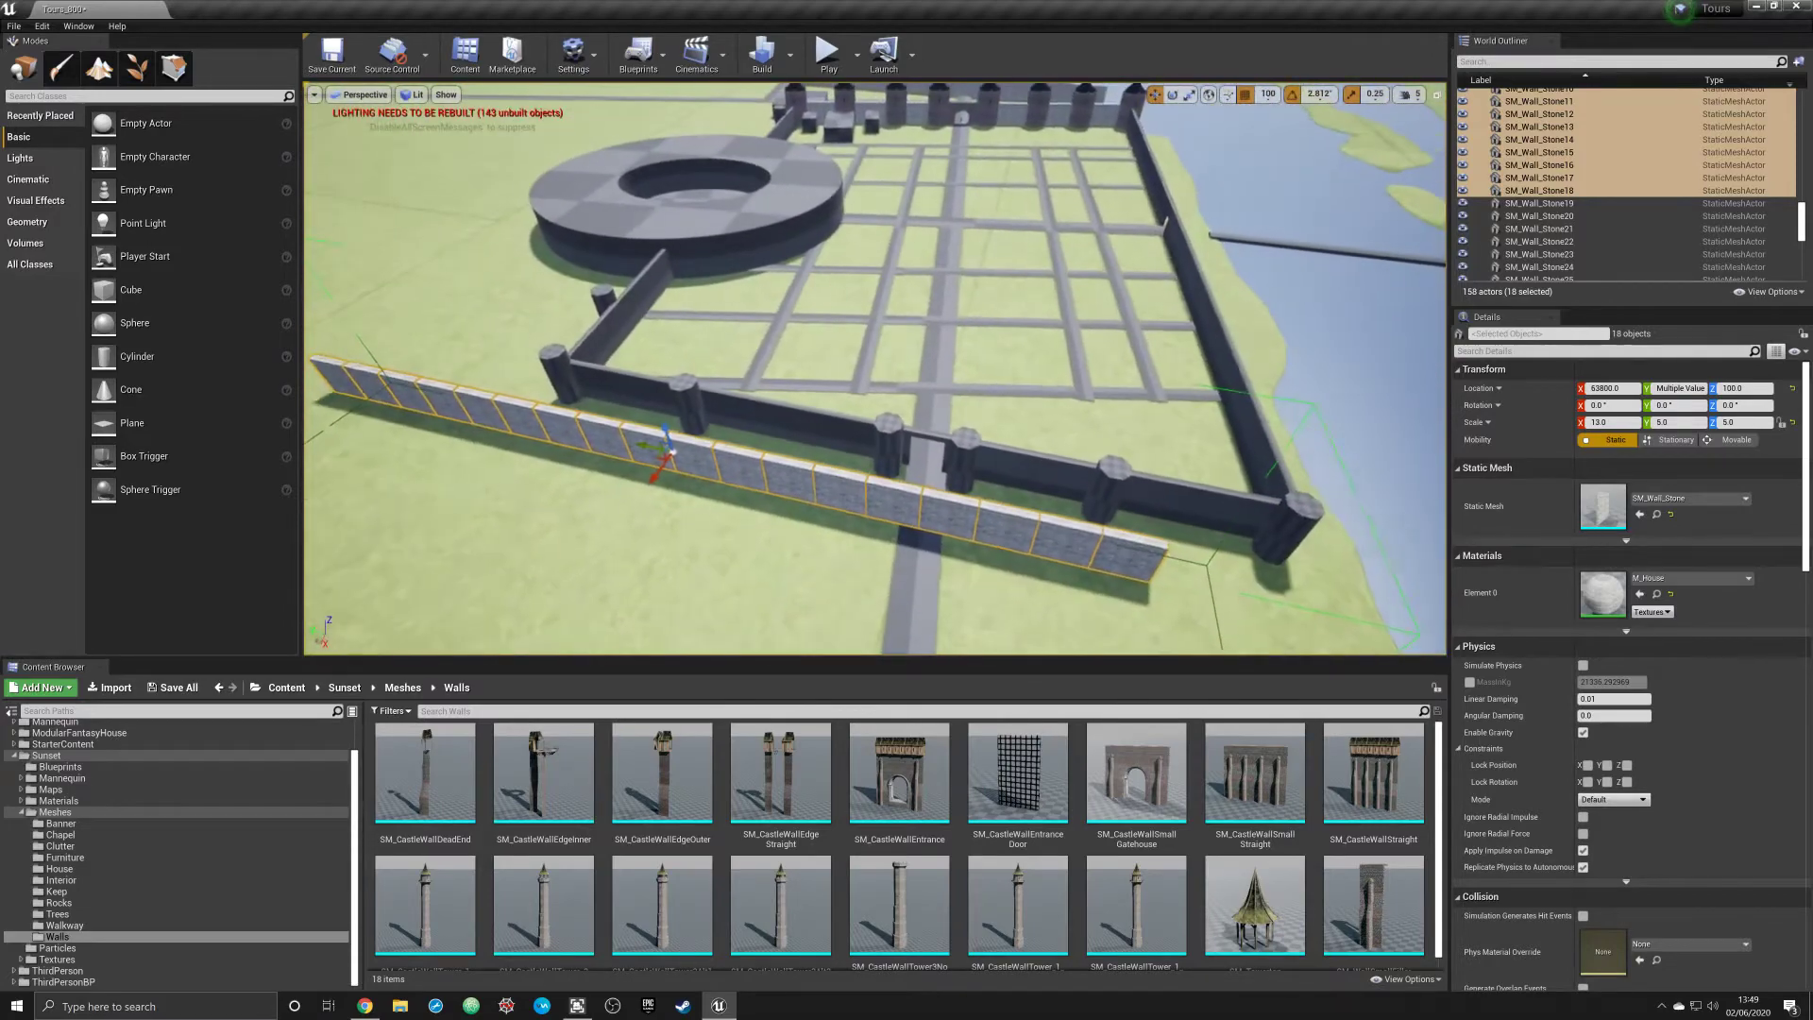
Reselect the 18 stone walls and slide them onto the pillar line at Location X 61700
click(1044, 469)
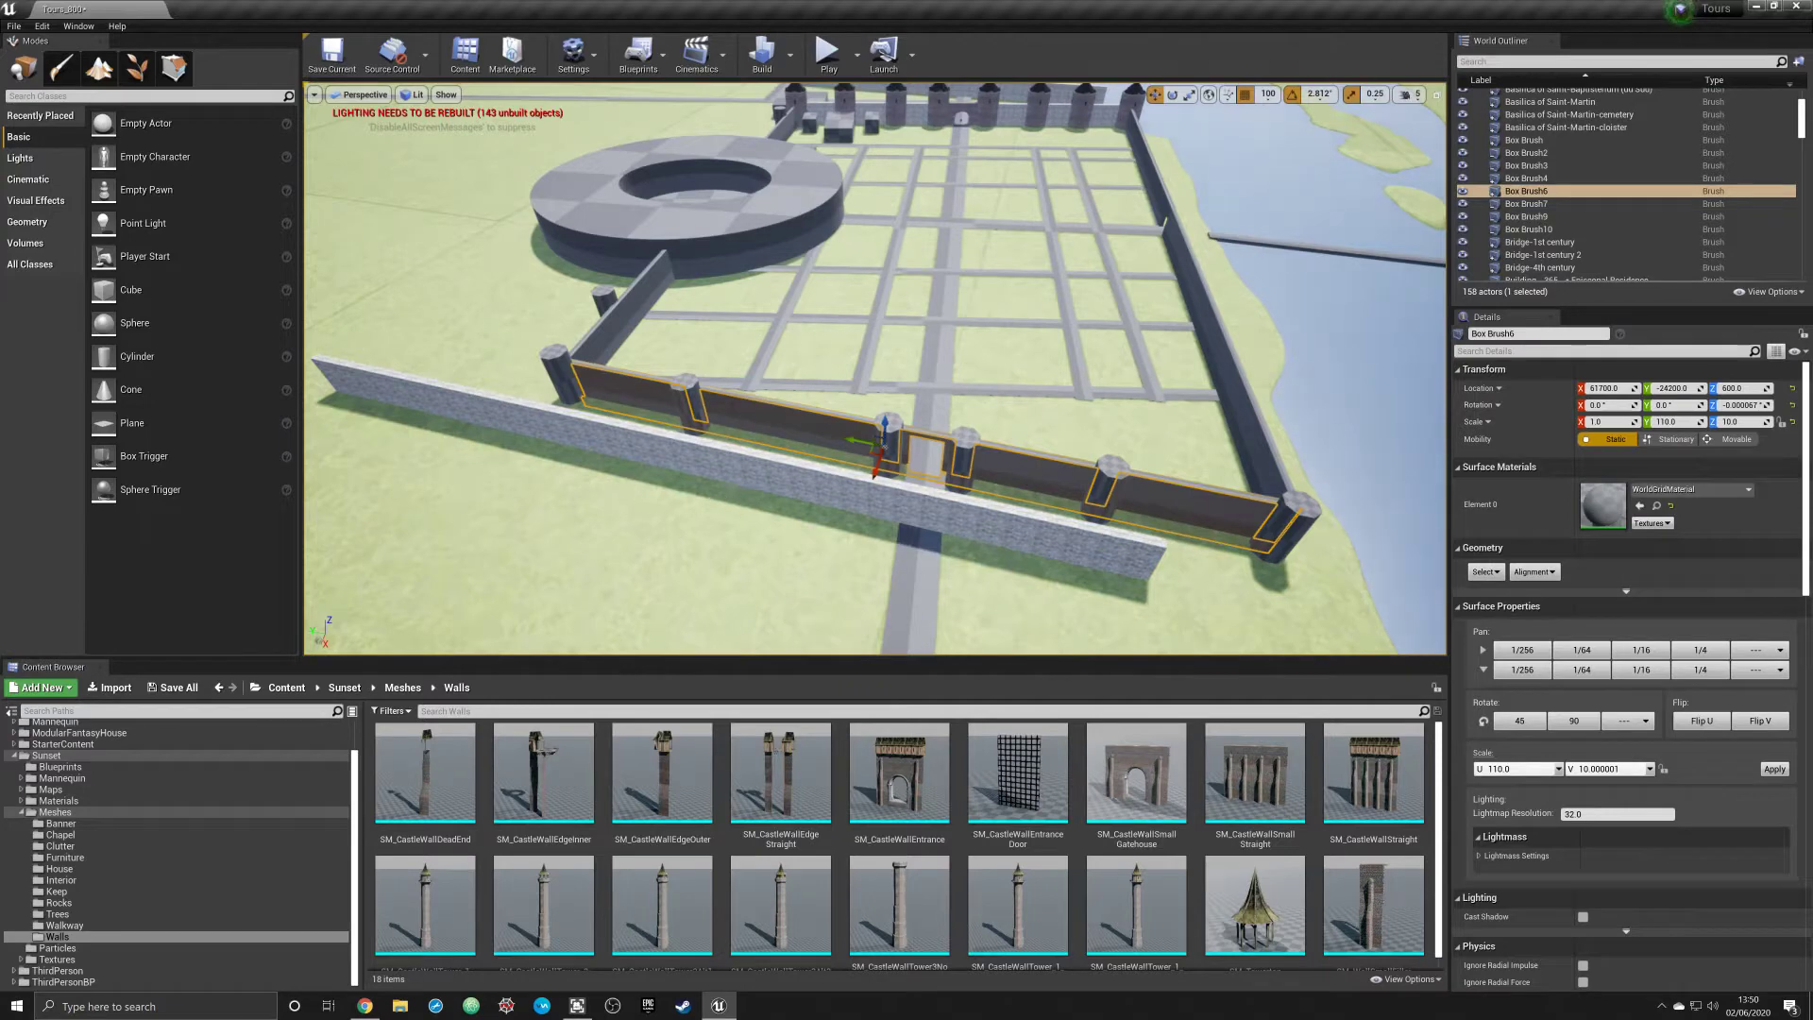
click(673, 450)
drag(649, 448, 738, 453)
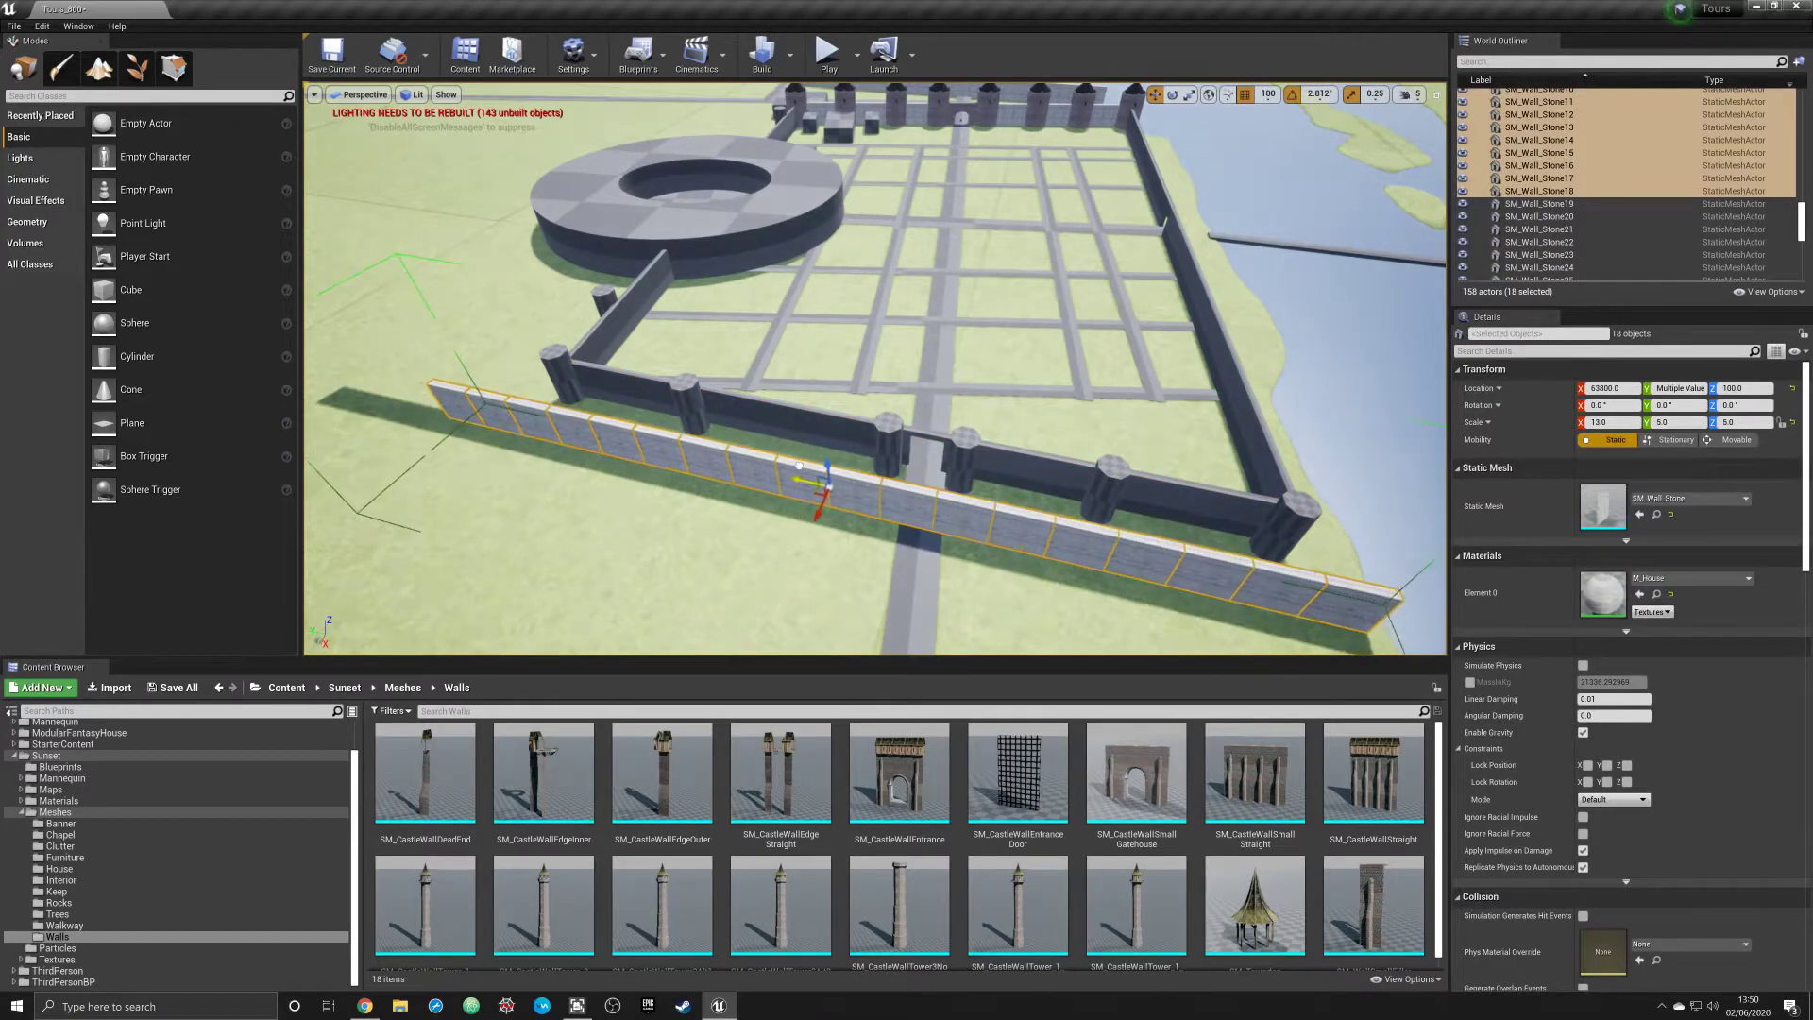
mouse_move(908, 461)
right_down()
mouse_move(793, 467)
mouse_move(874, 439)
right_up()
drag(766, 321, 830, 287)
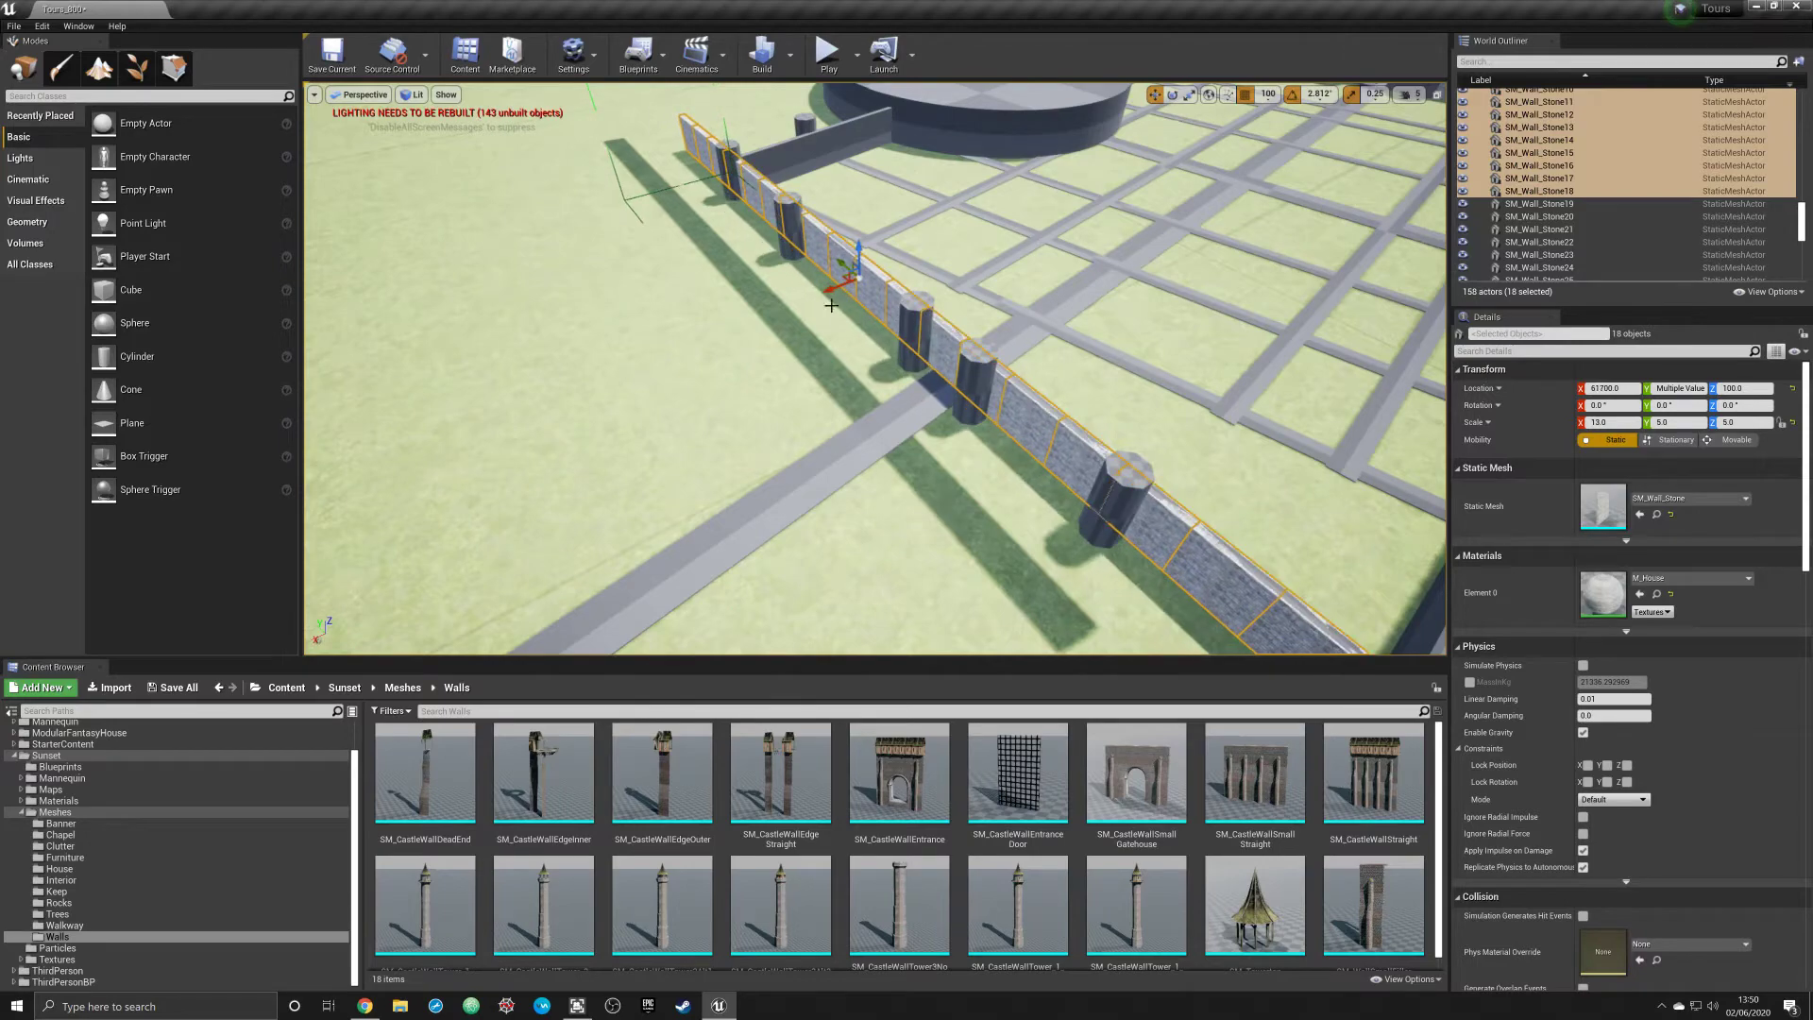
mouse_move(830, 287)
right_down()
mouse_move(958, 340)
mouse_move(812, 369)
mouse_move(663, 331)
right_up()
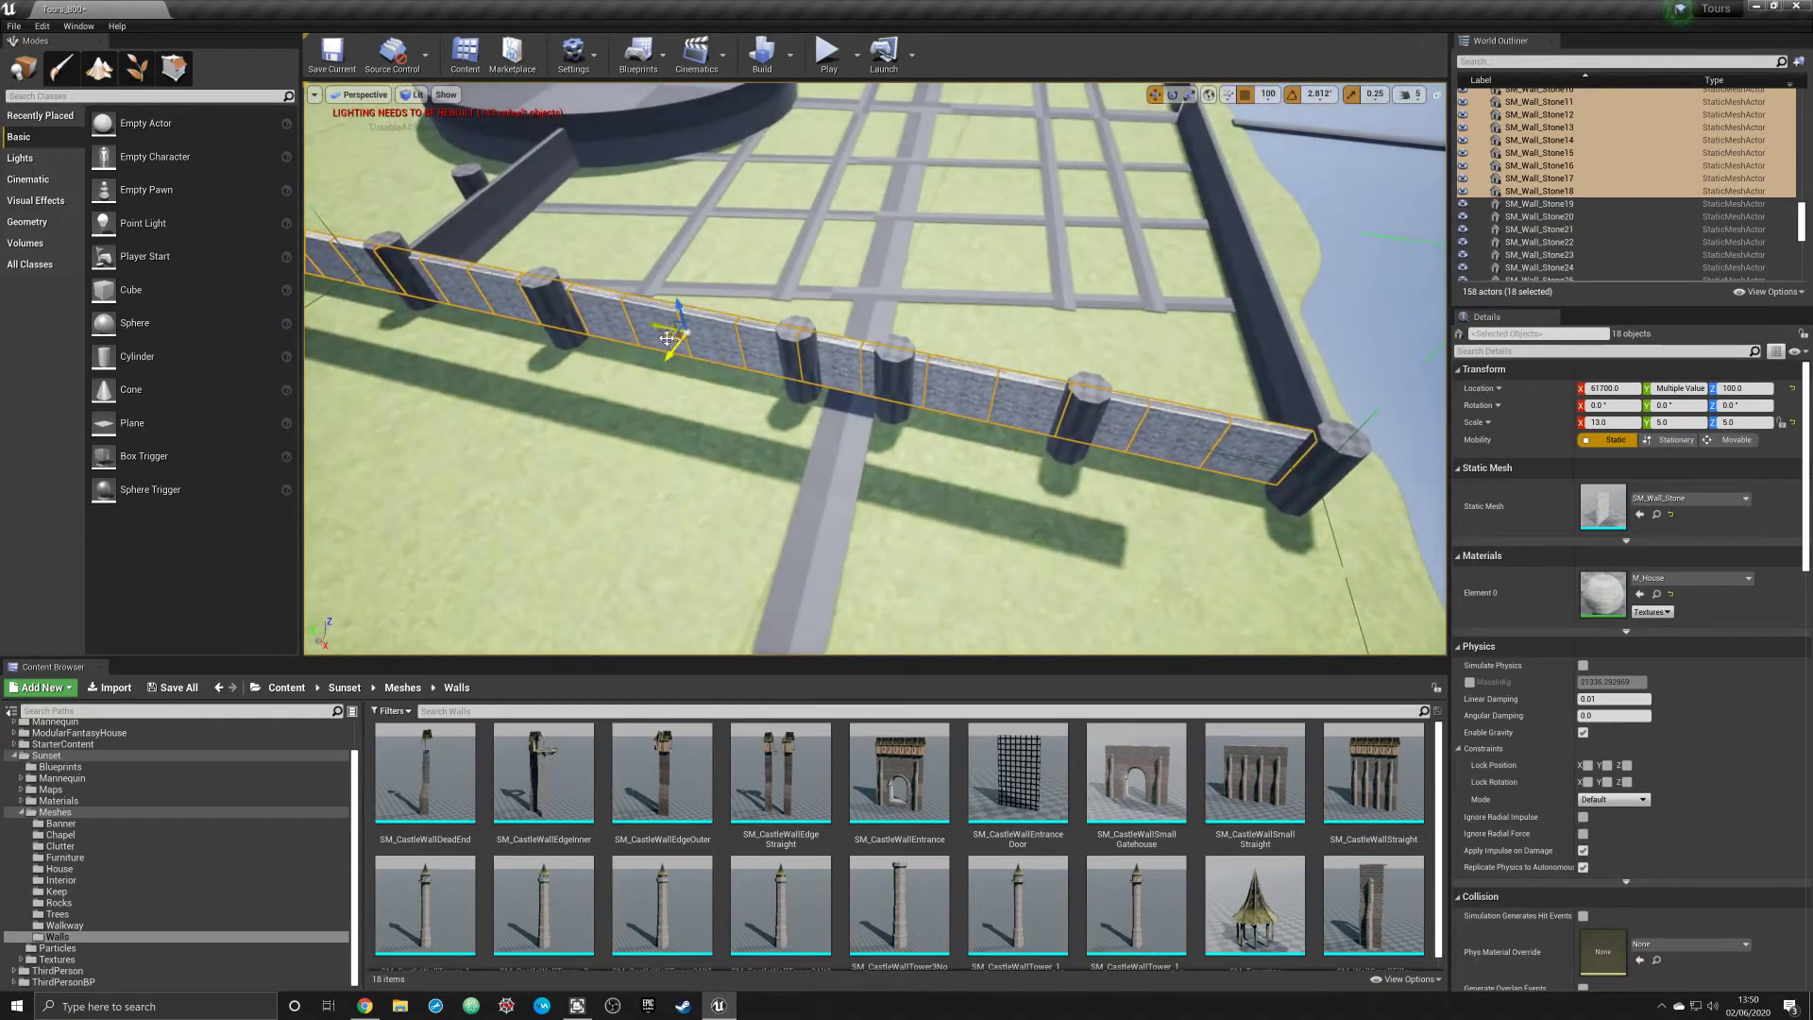
drag(664, 331, 678, 333)
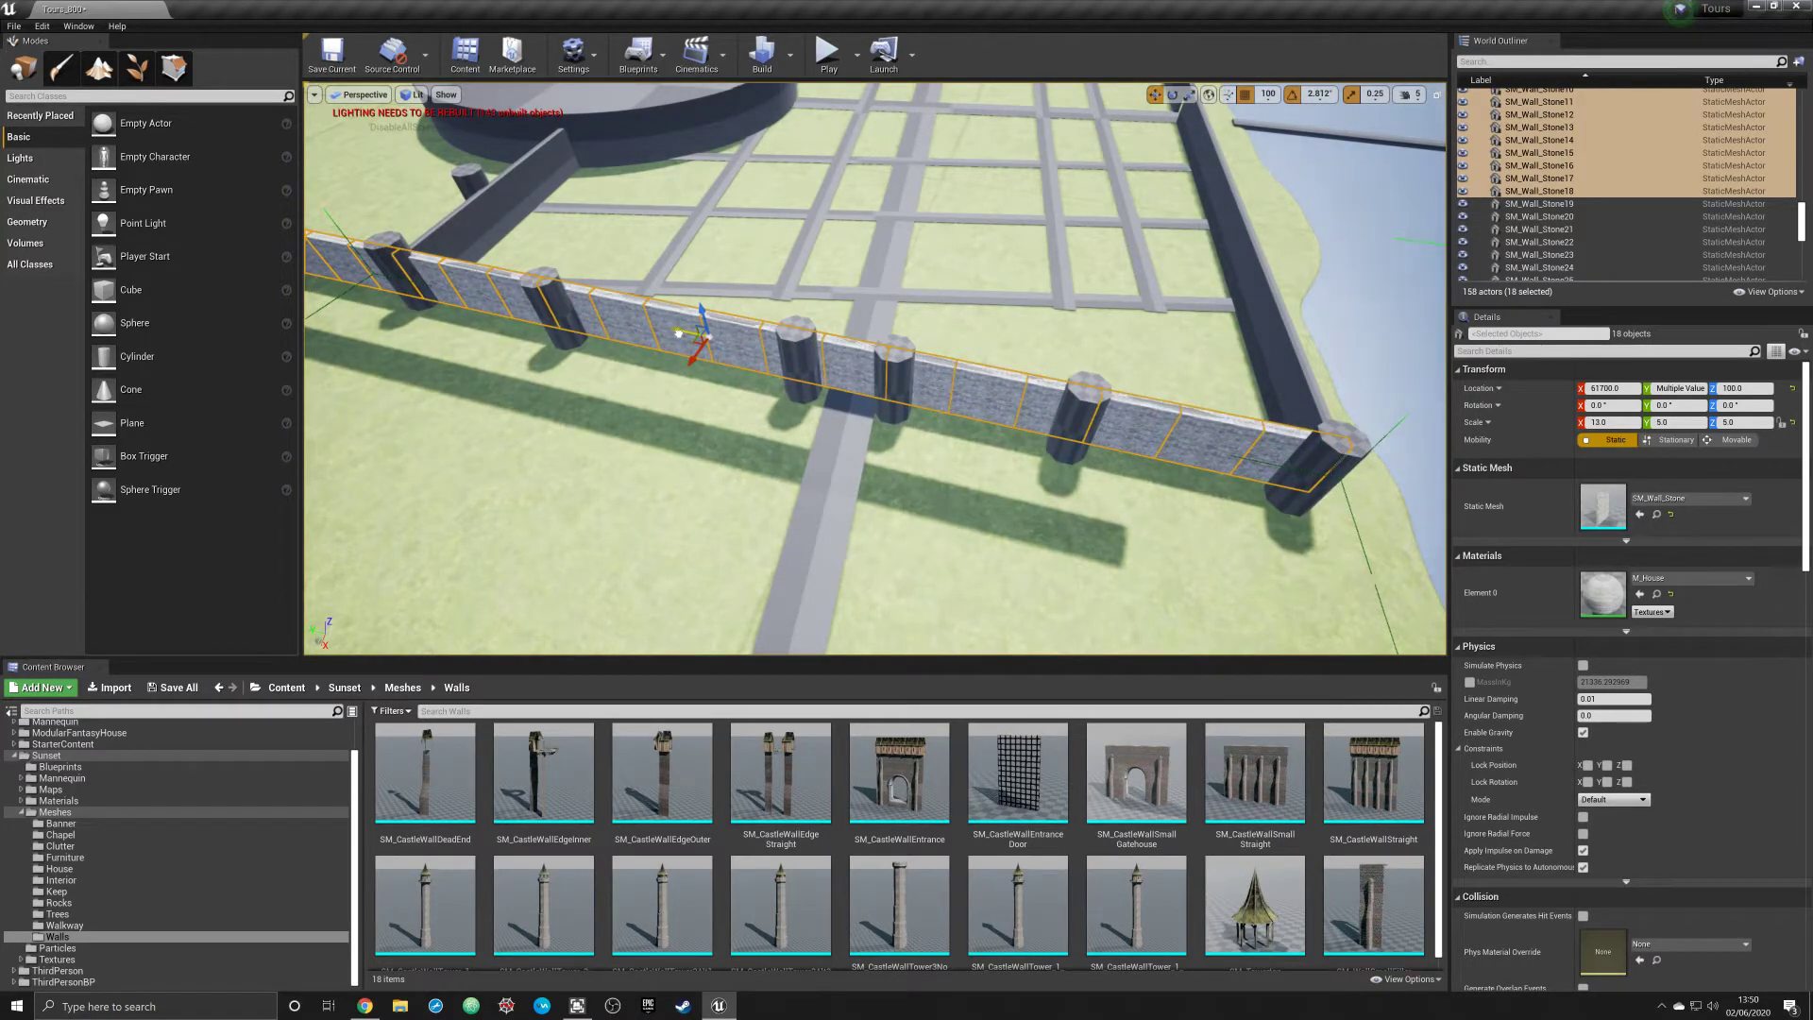
drag(678, 332, 681, 333)
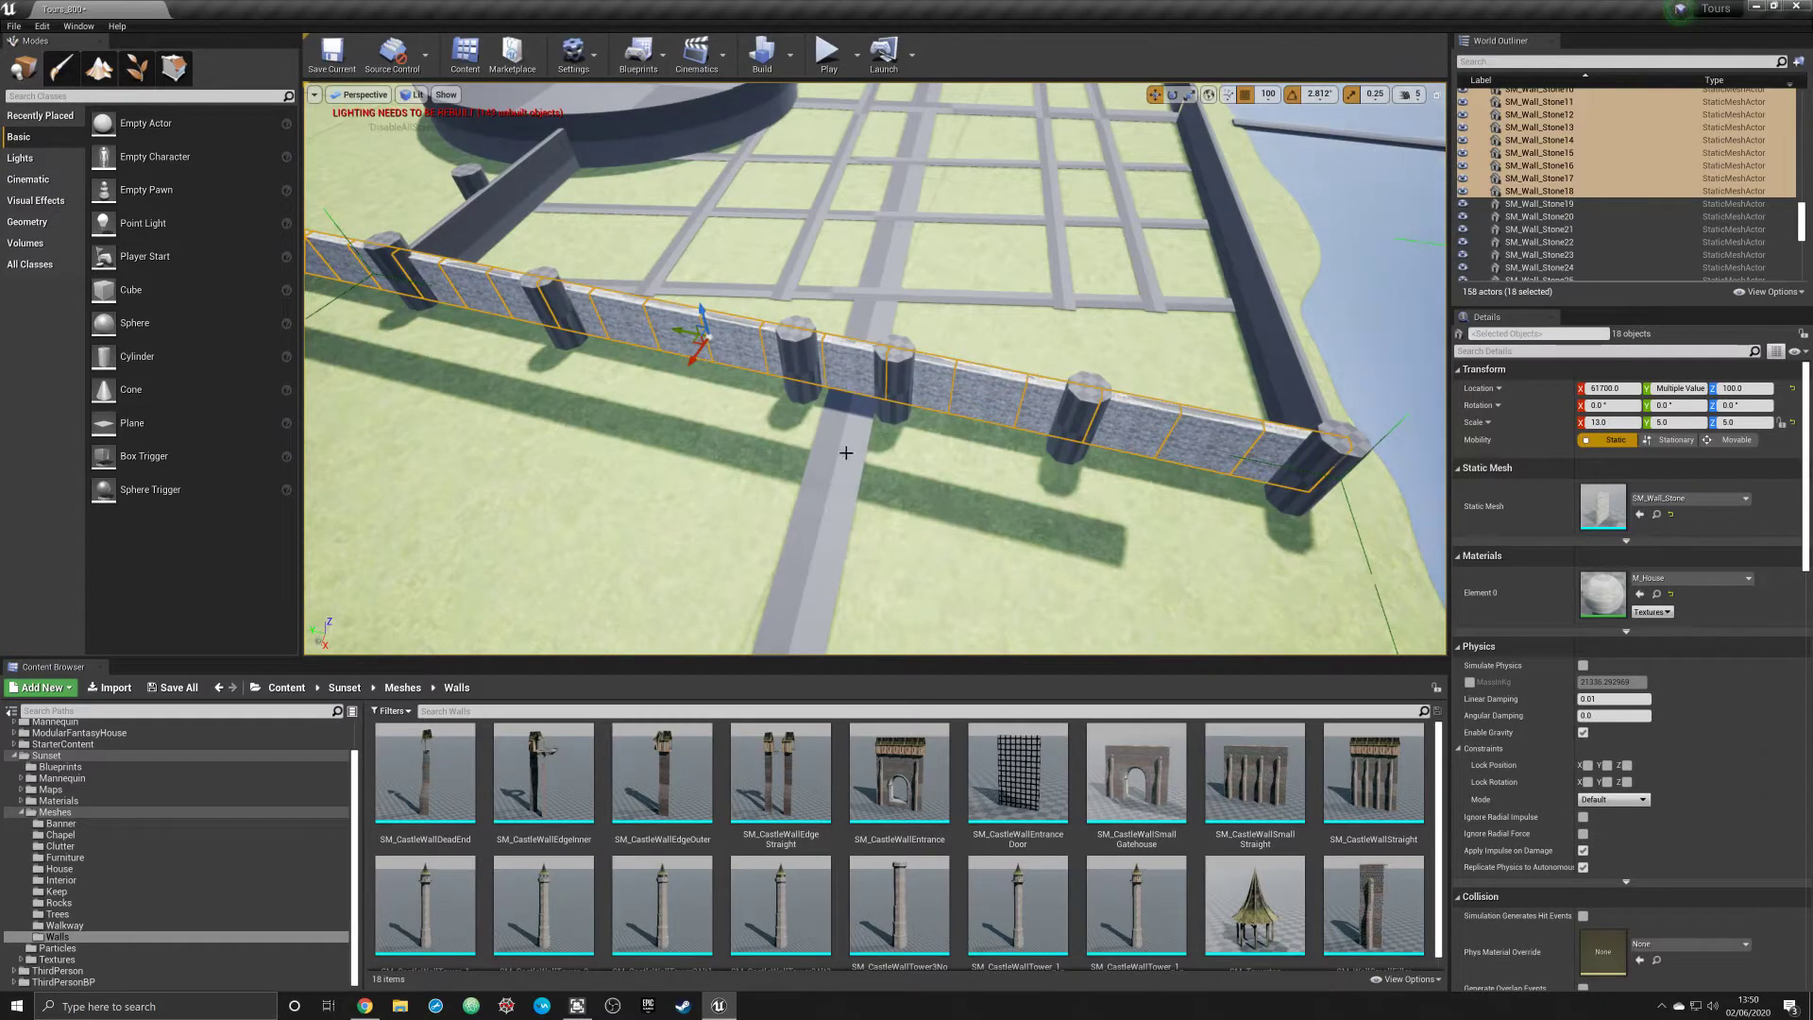
scroll(802, 420, down, 3)
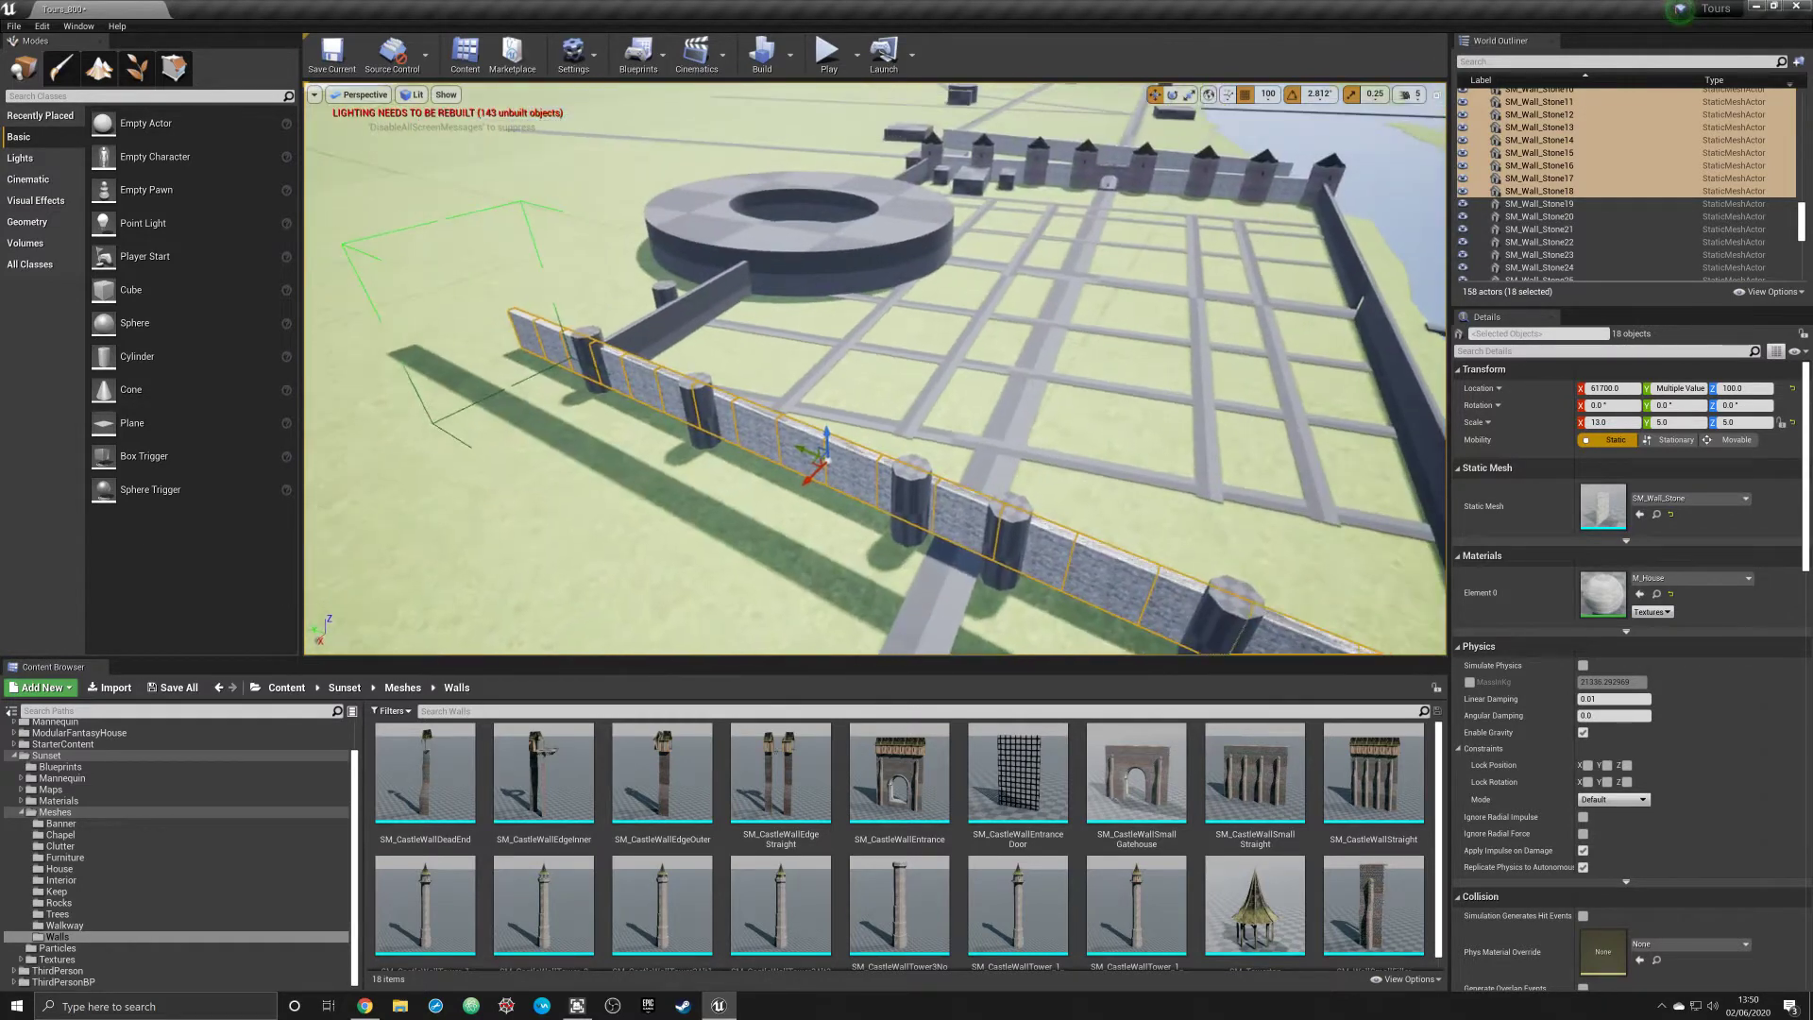
scroll(802, 420, down, 1)
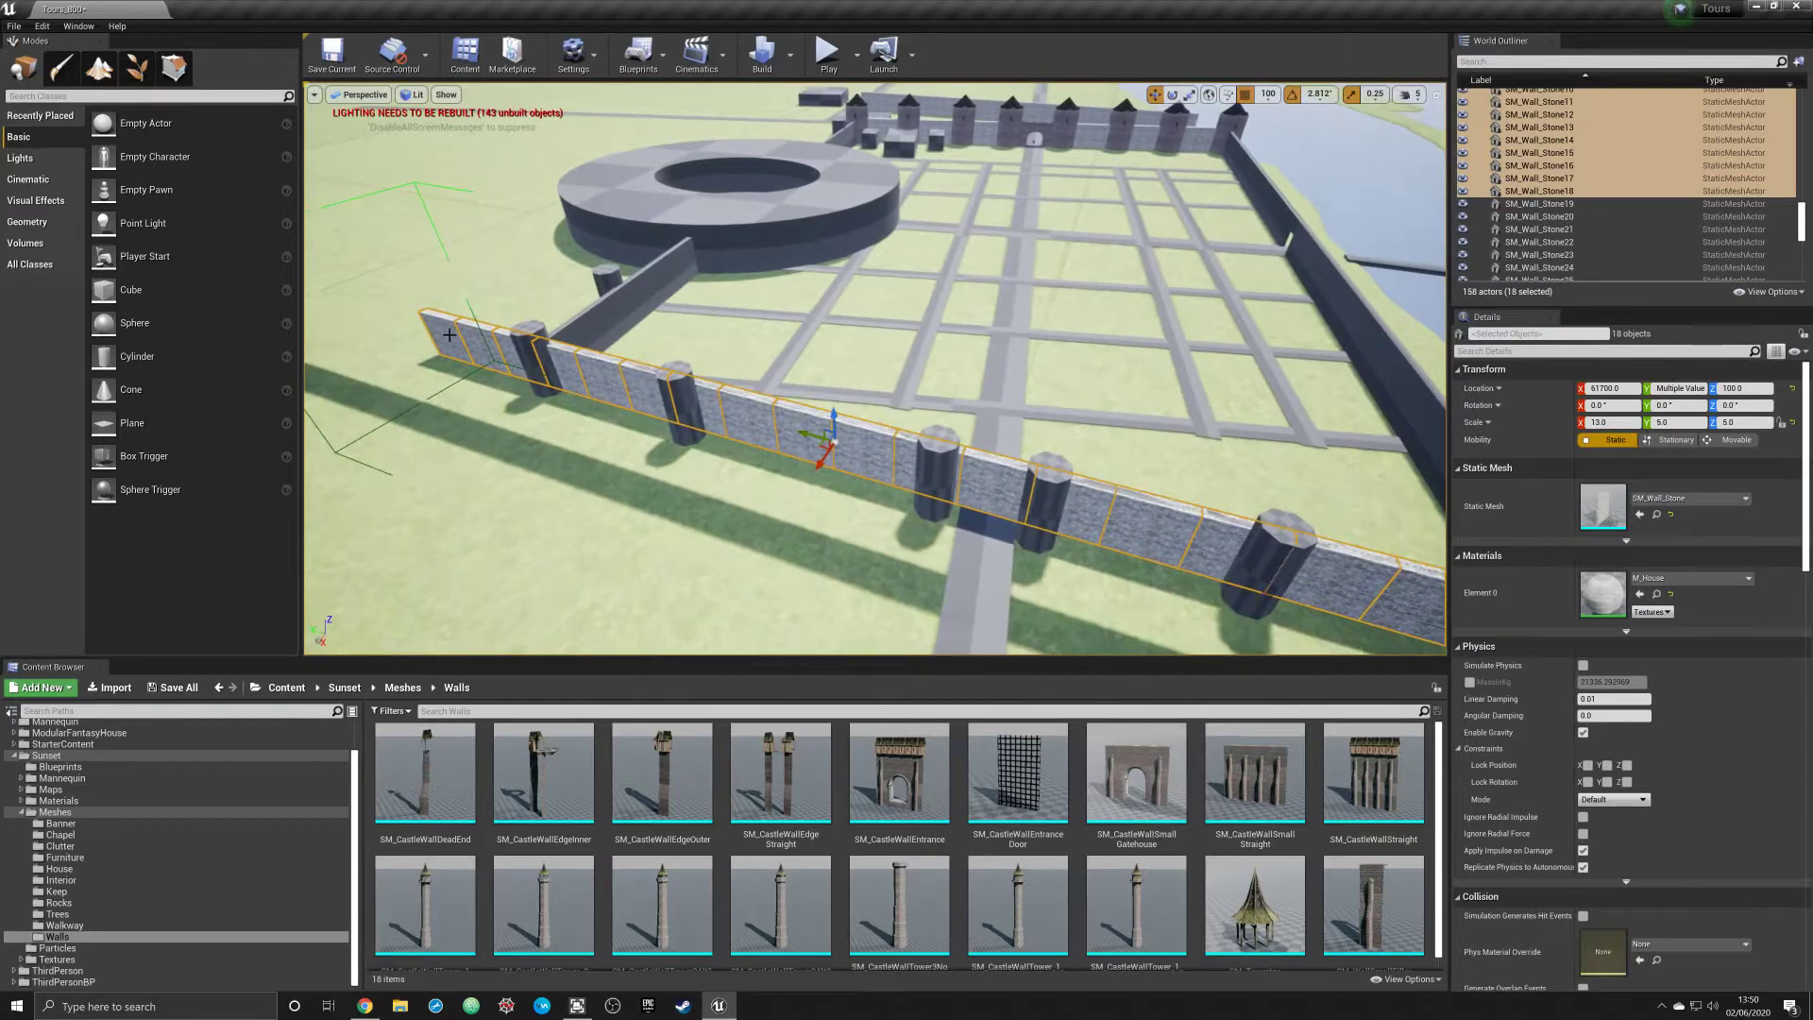
Fly to the corner pillar to check where the stone wall meets it
right_drag(1158, 471, 1159, 471)
right_drag(753, 467, 752, 467)
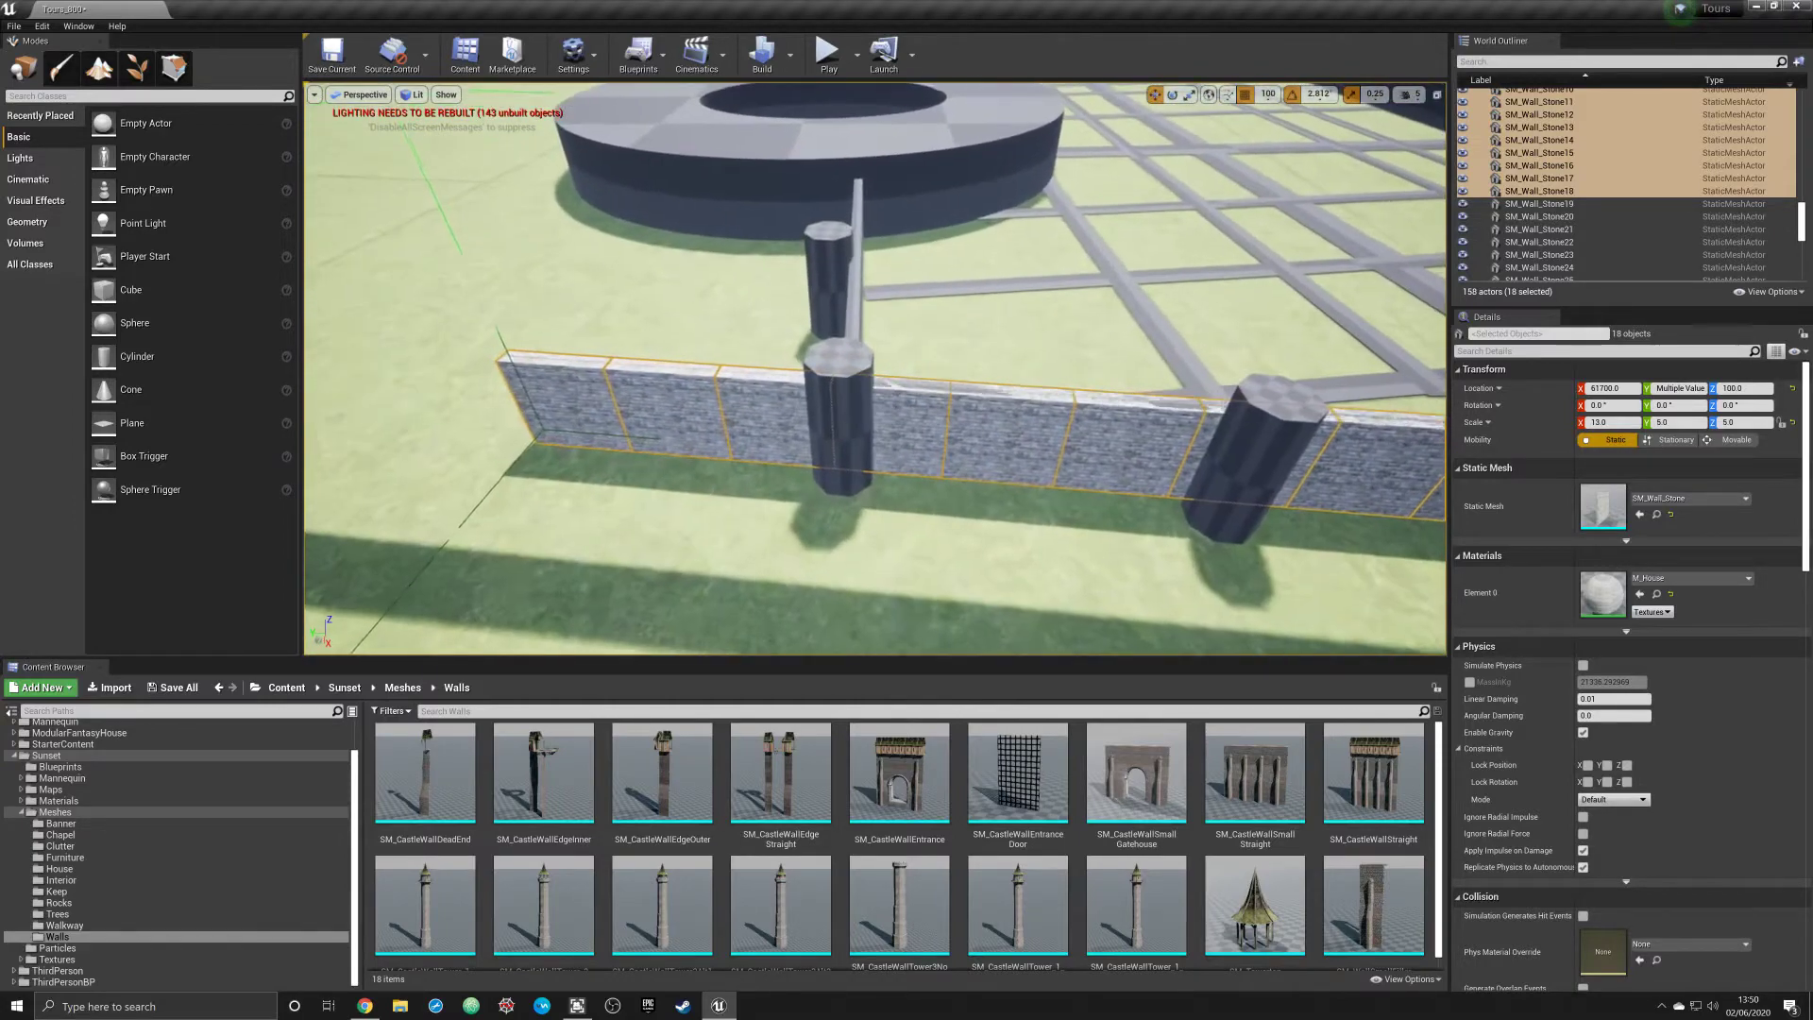
right_drag(840, 367, 868, 448)
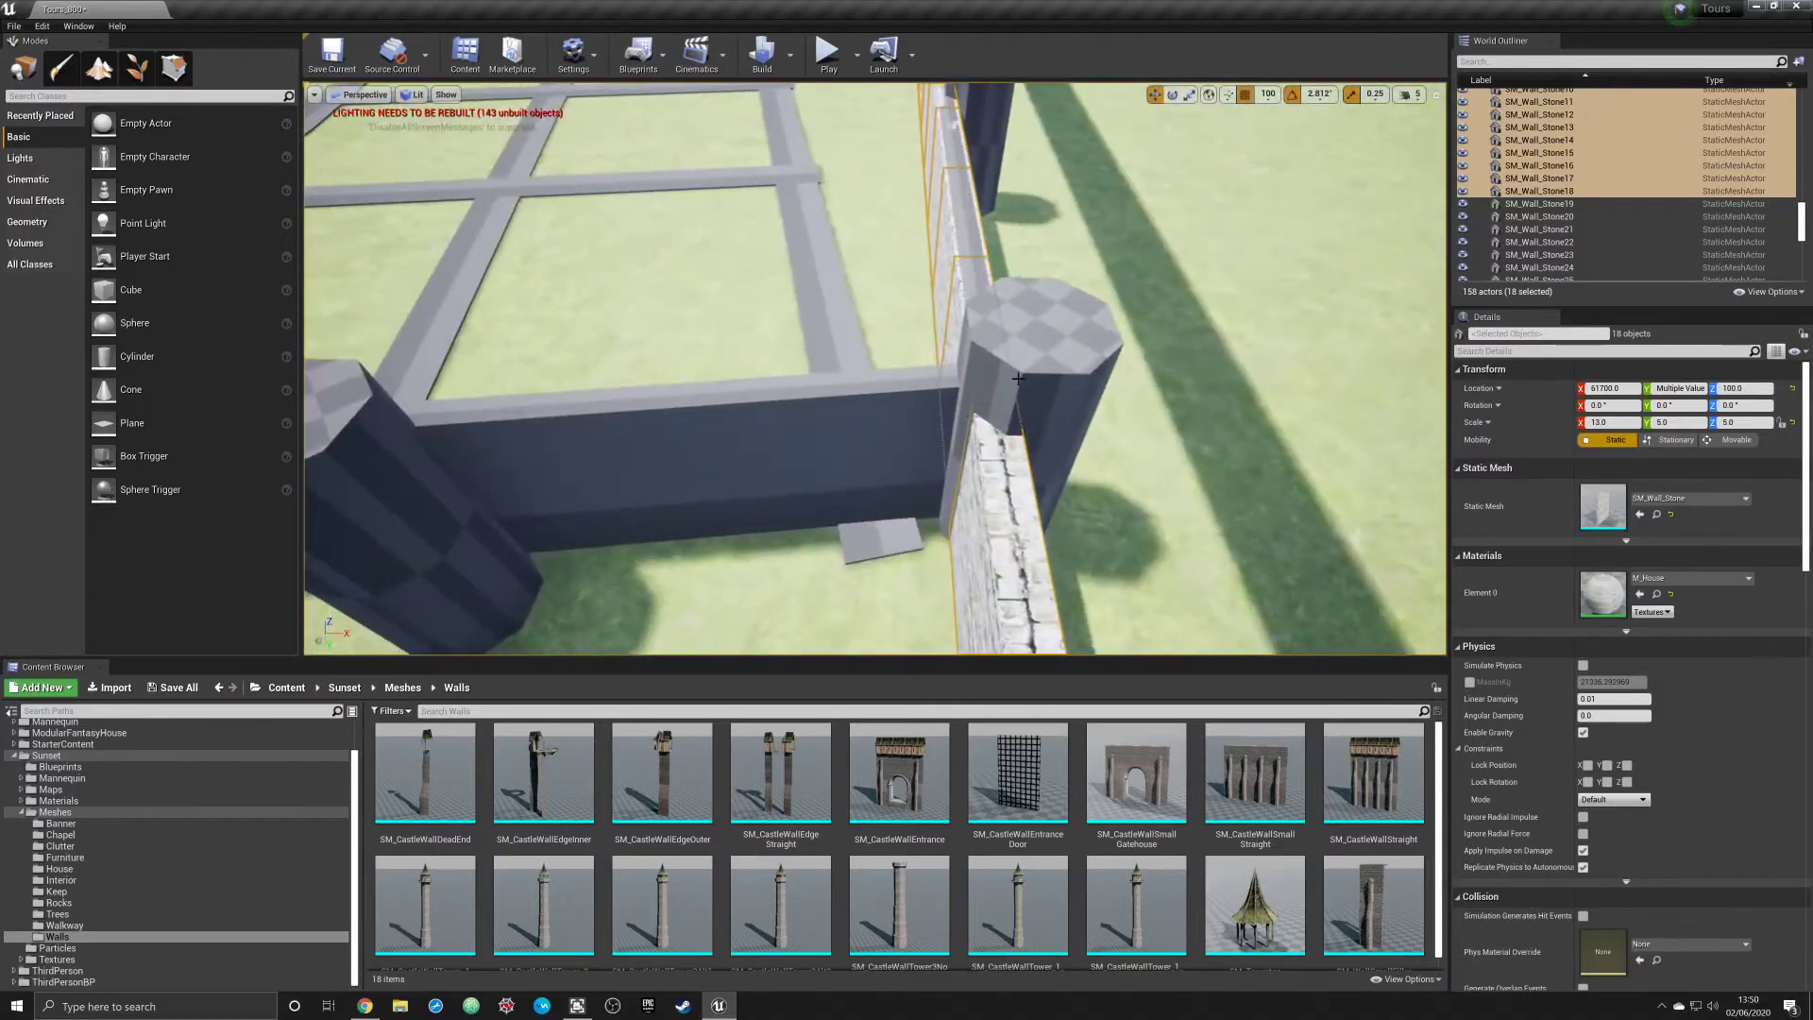
mouse_move(1068, 414)
right_down()
mouse_move(950, 564)
mouse_move(1004, 535)
right_up()
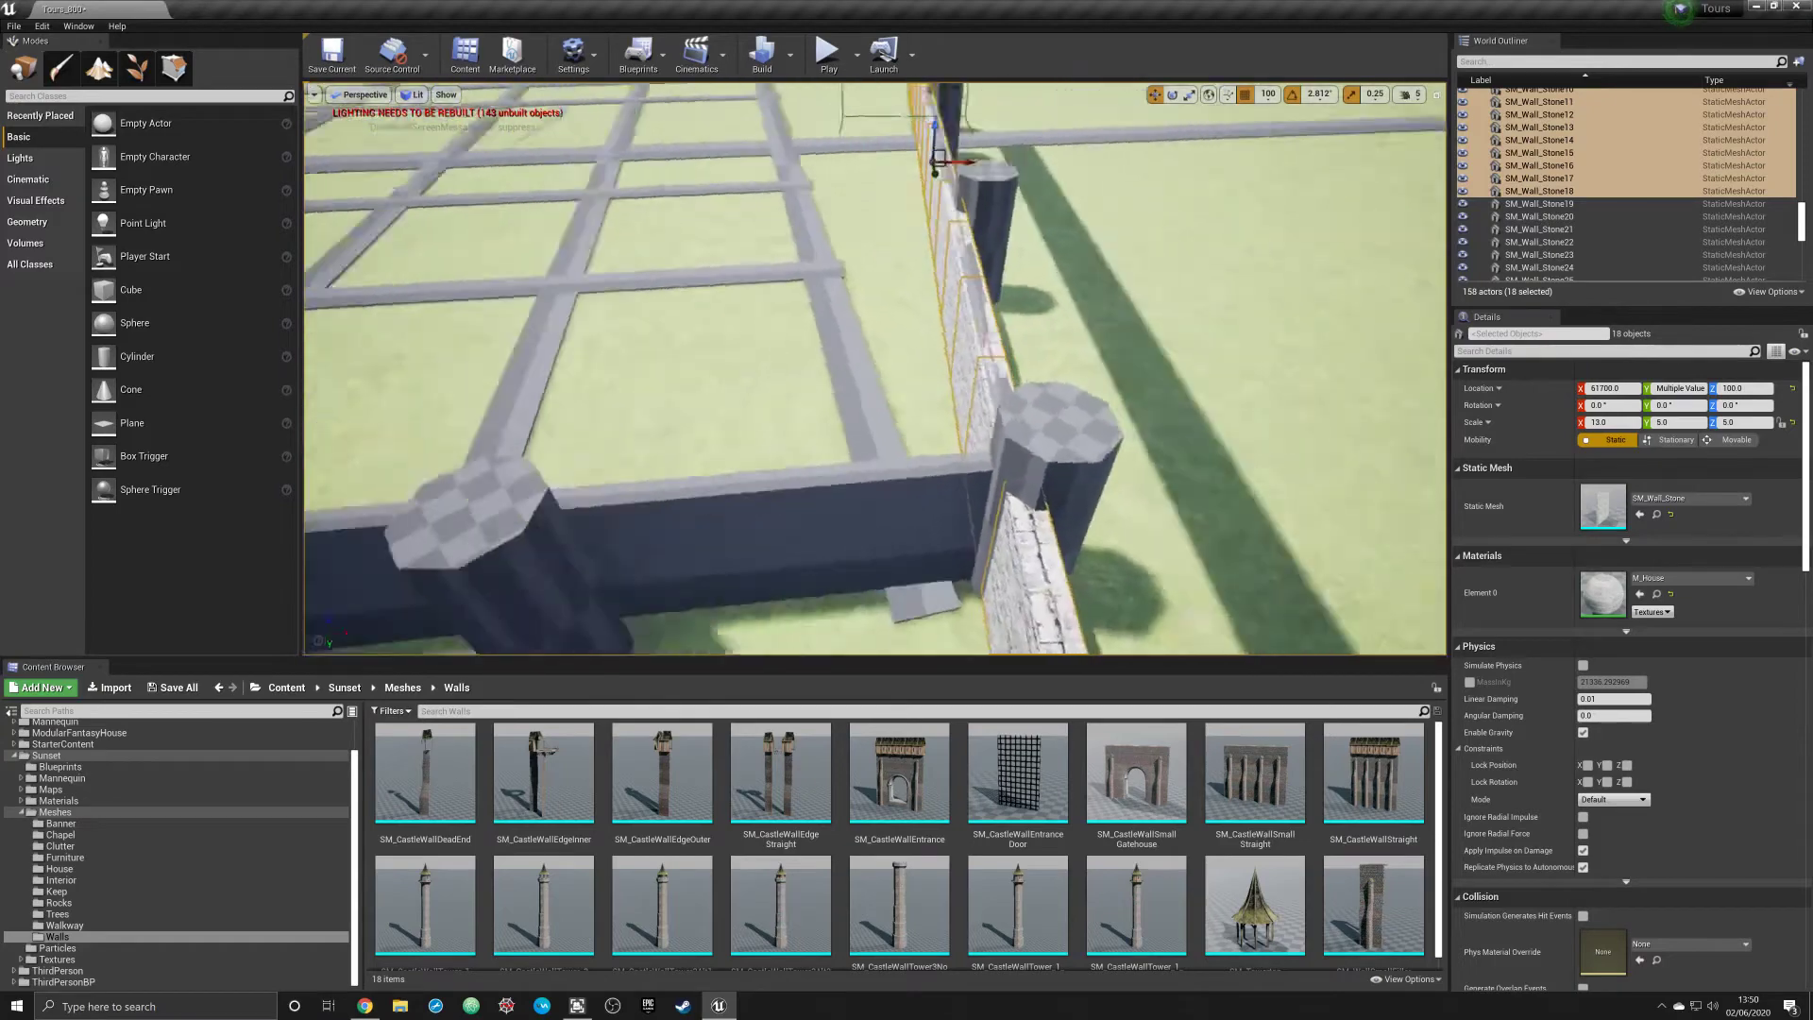
right_drag(829, 588, 830, 588)
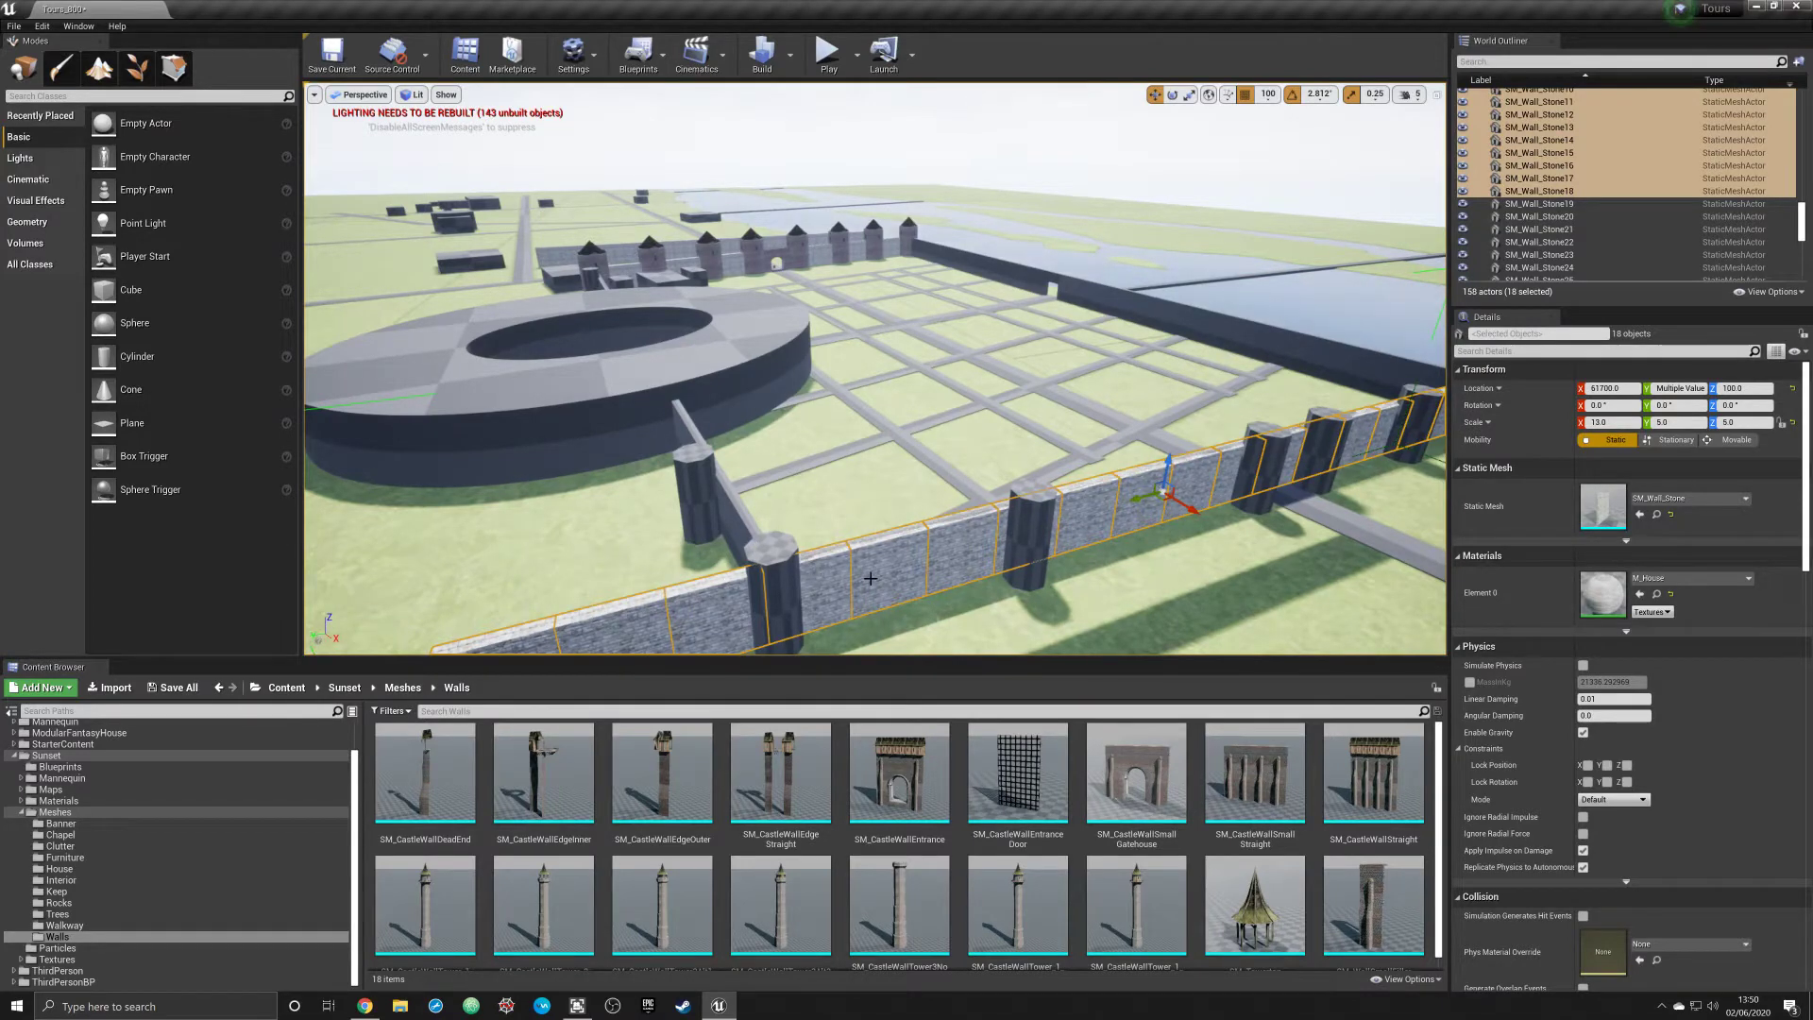
Fly over the stone wall row and nudge it along its axis between the pillars
right_drag(830, 588, 830, 588)
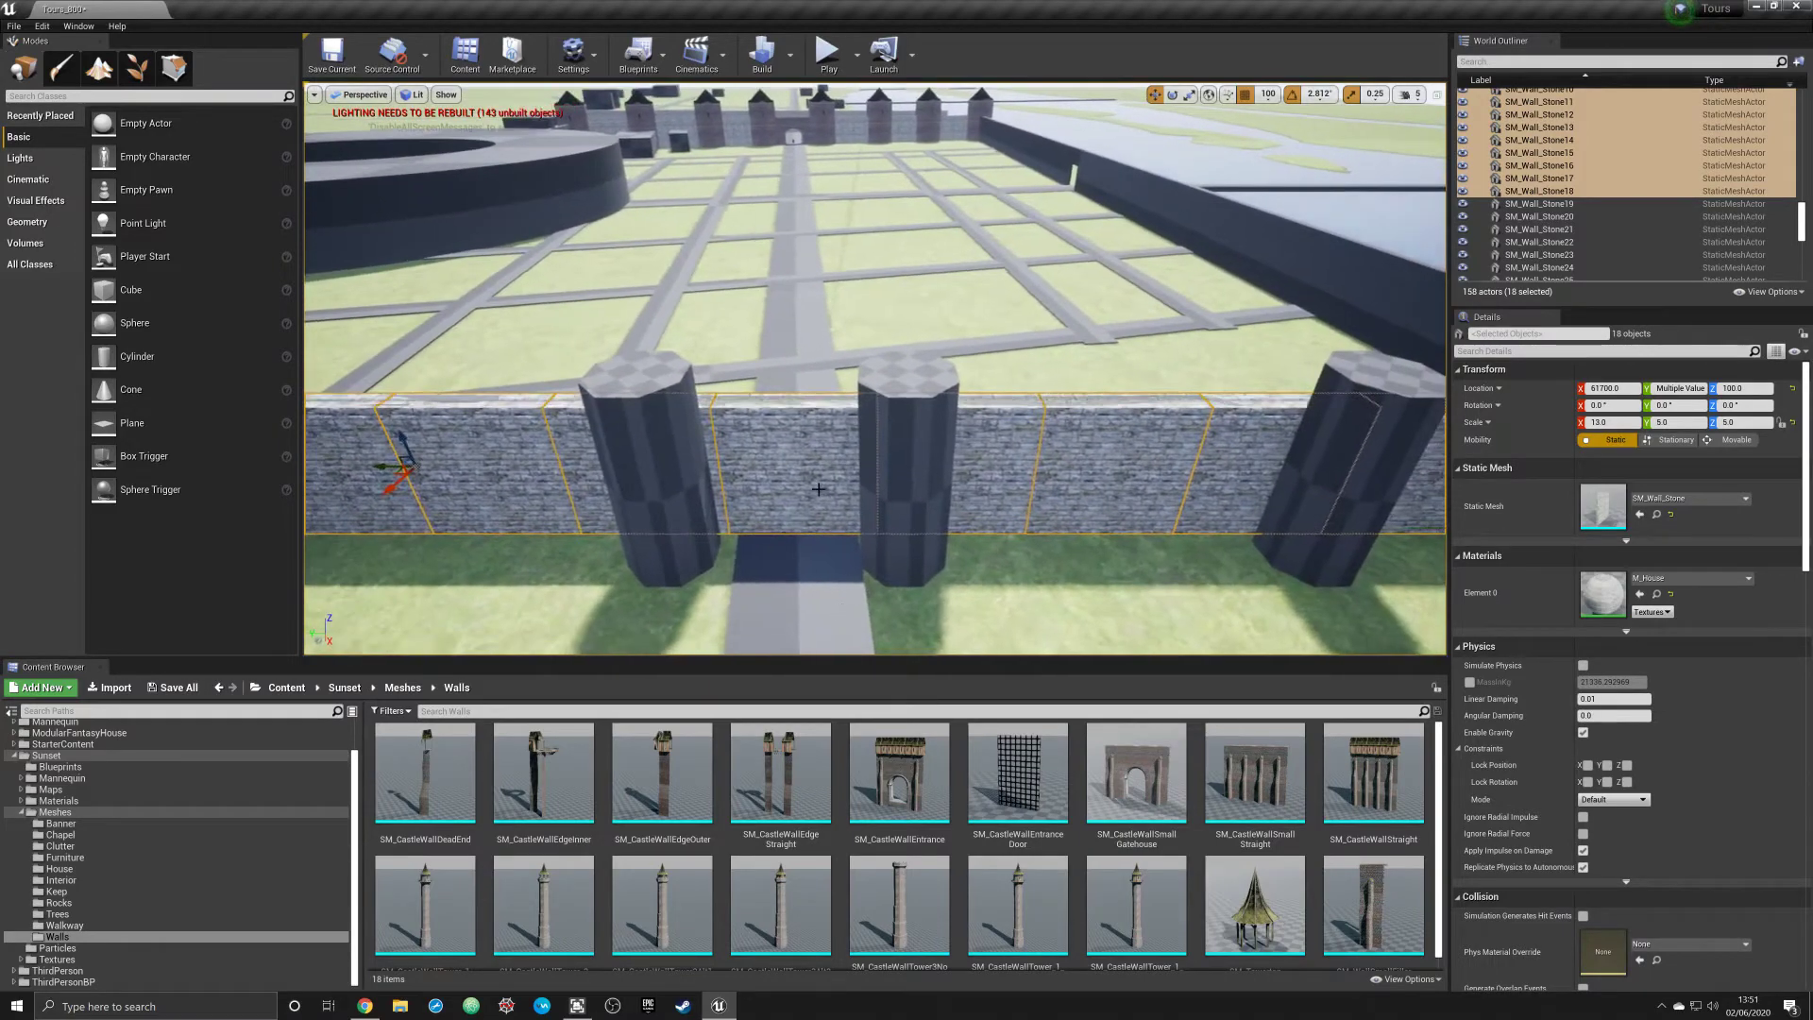
mouse_move(853, 485)
right_down()
mouse_move(1033, 647)
mouse_move(886, 450)
right_up()
mouse_move(871, 521)
right_down()
mouse_move(793, 539)
mouse_move(850, 426)
mouse_move(954, 526)
mouse_move(793, 482)
right_up()
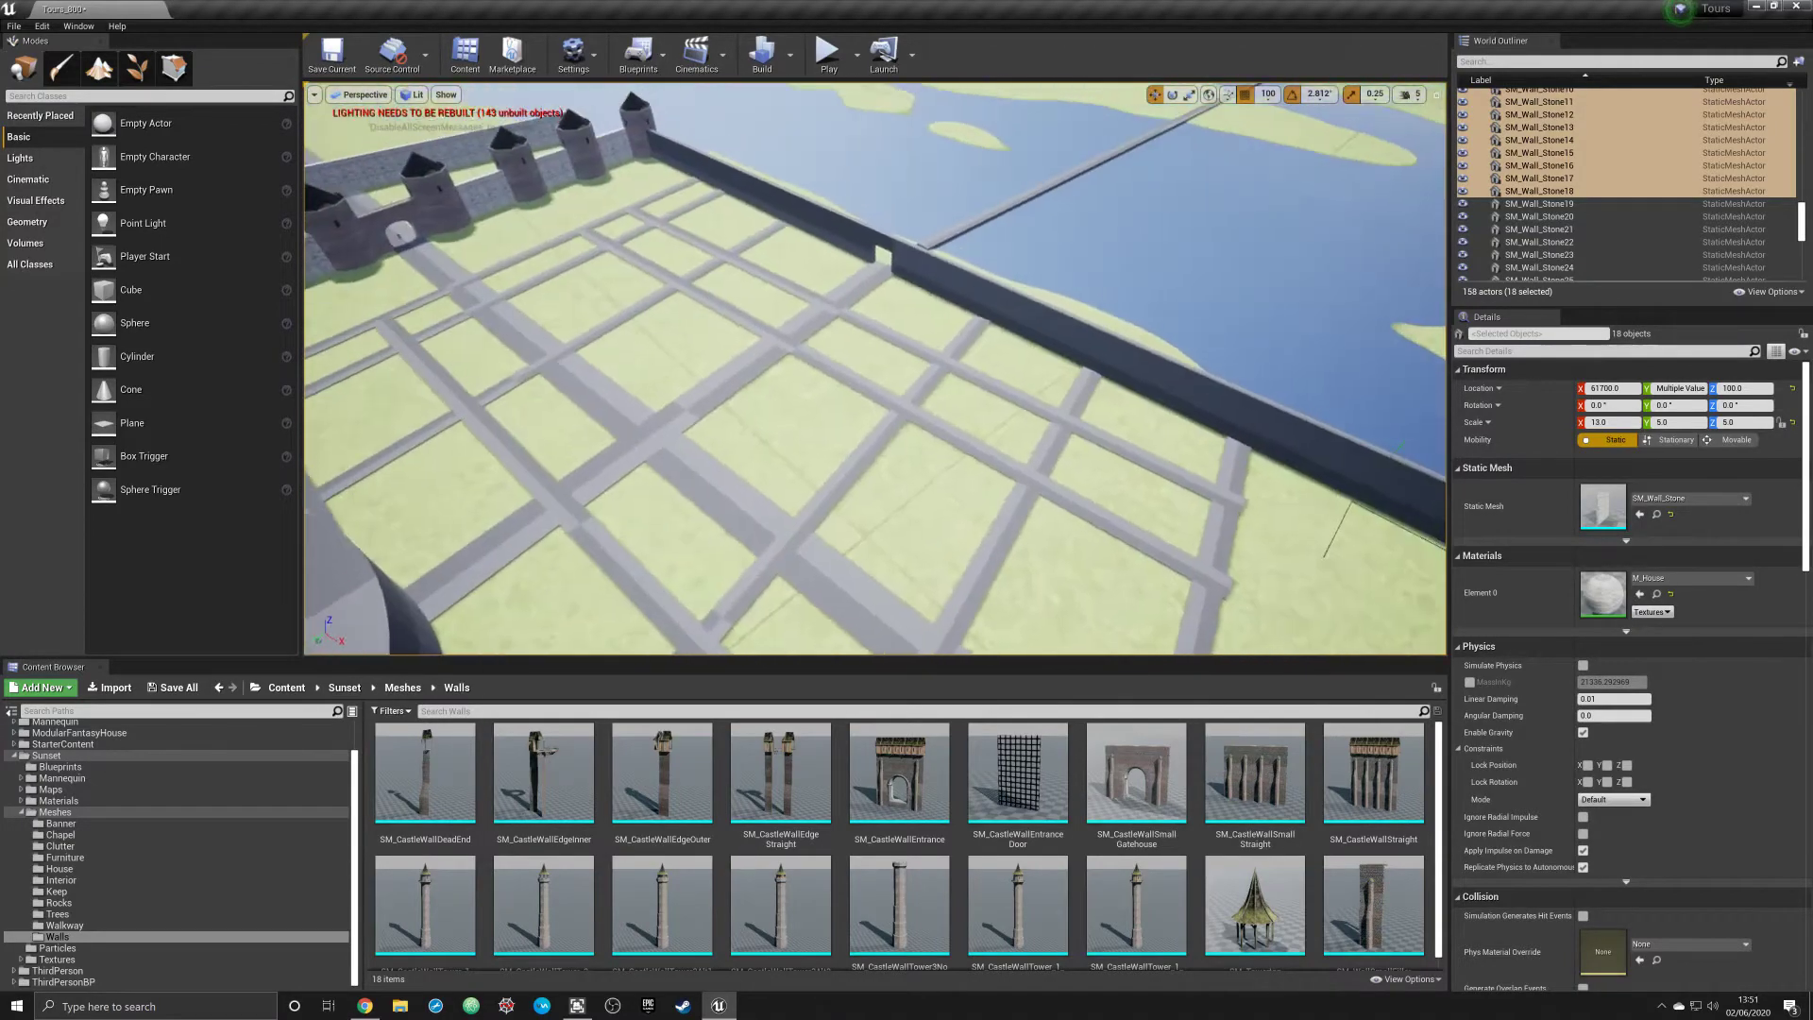
right_drag(675, 442, 793, 455)
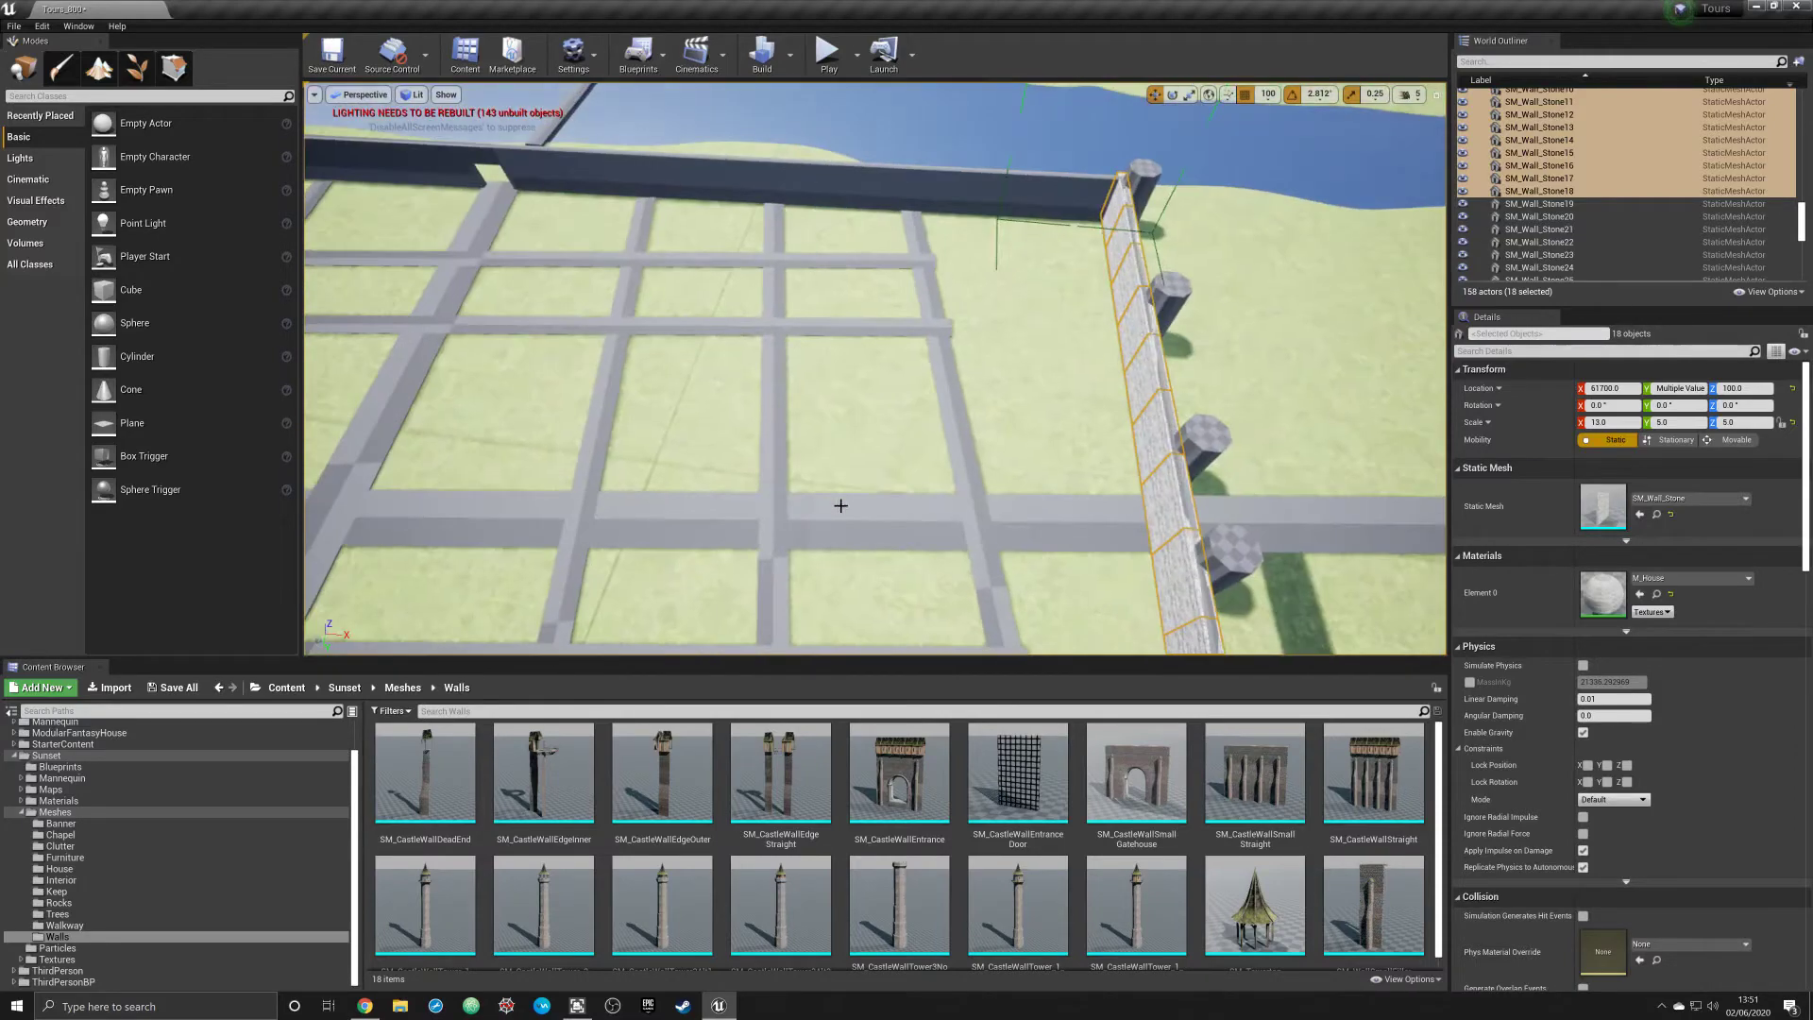
mouse_move(868, 502)
right_down()
mouse_move(920, 553)
mouse_move(1038, 439)
right_up()
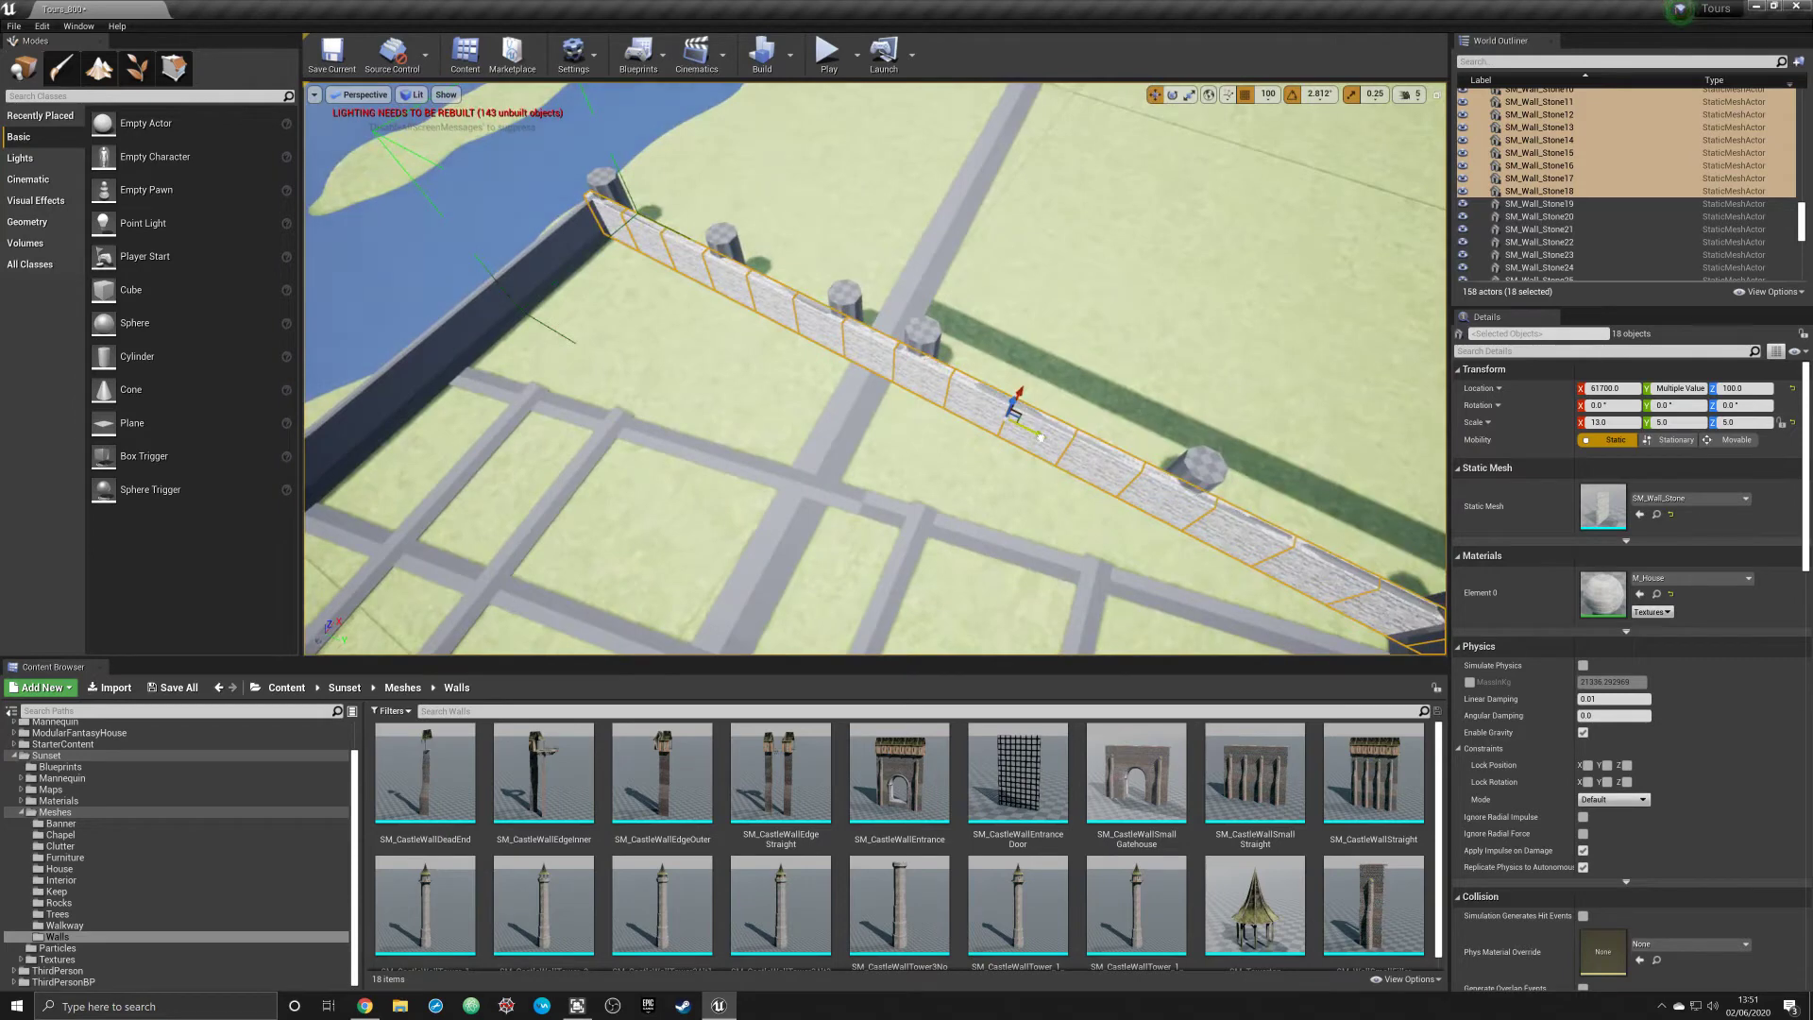
drag(1040, 437, 1048, 441)
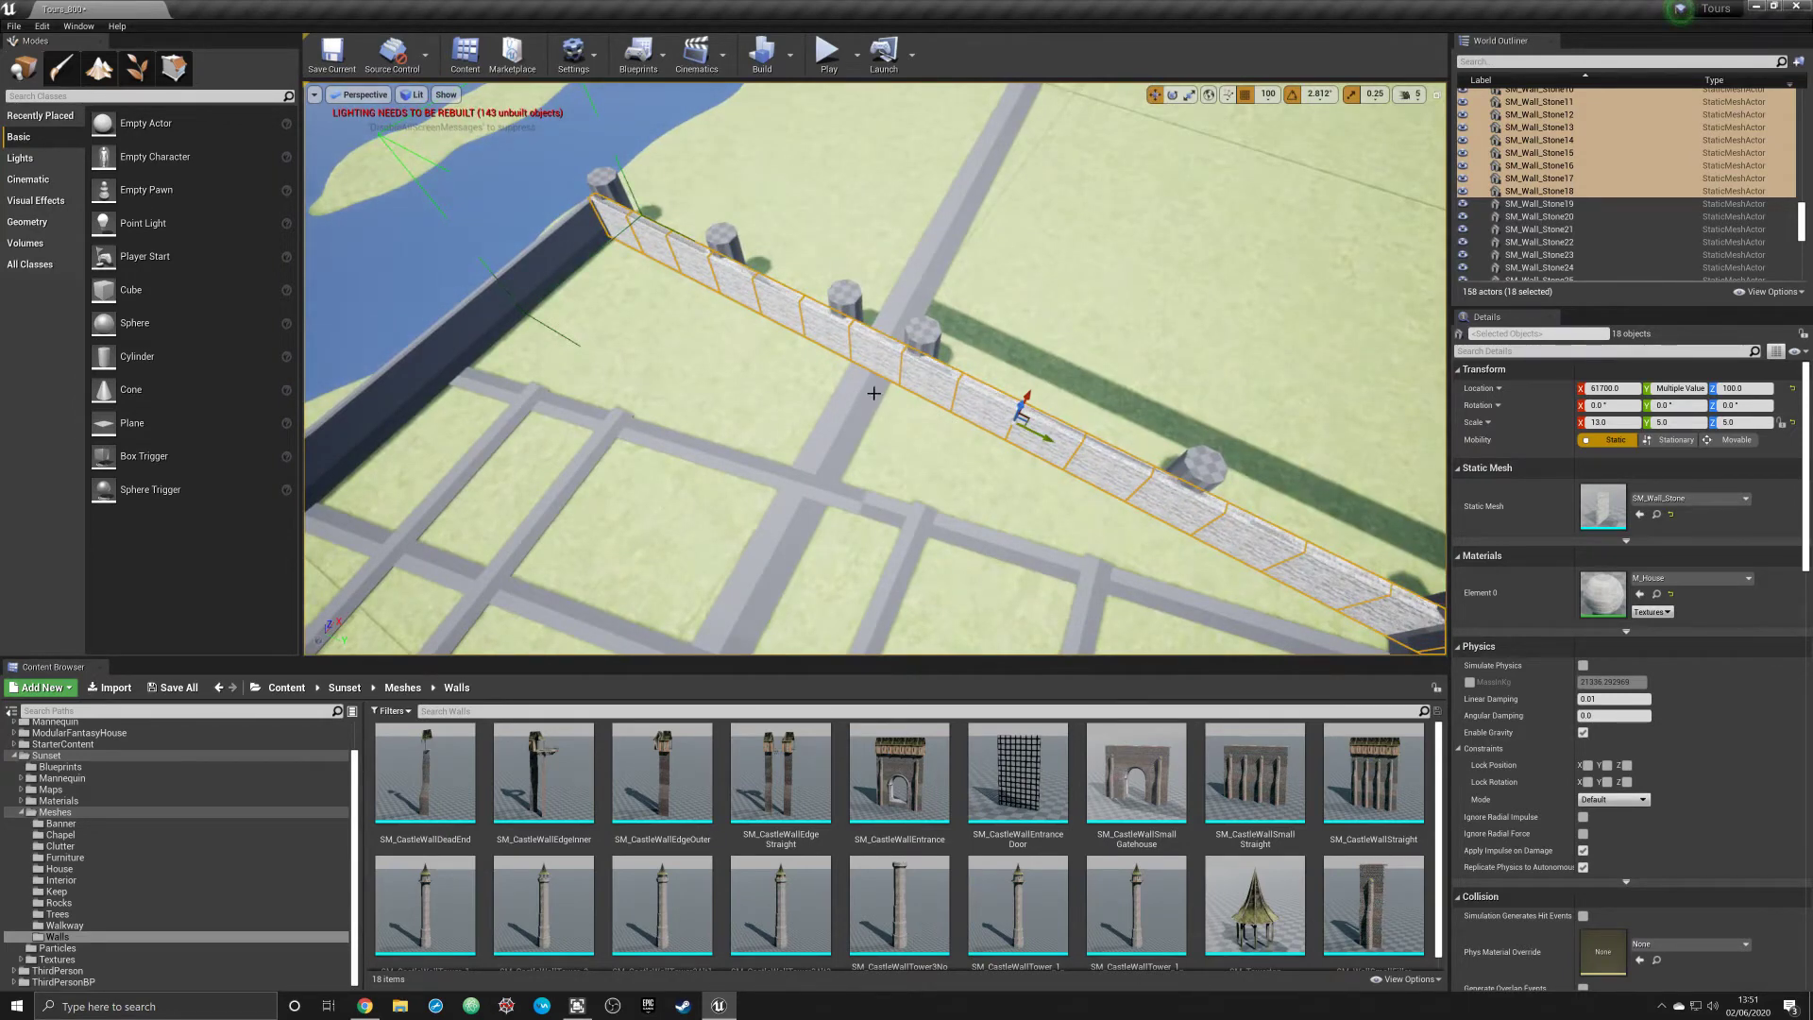
right_drag(877, 398, 876, 397)
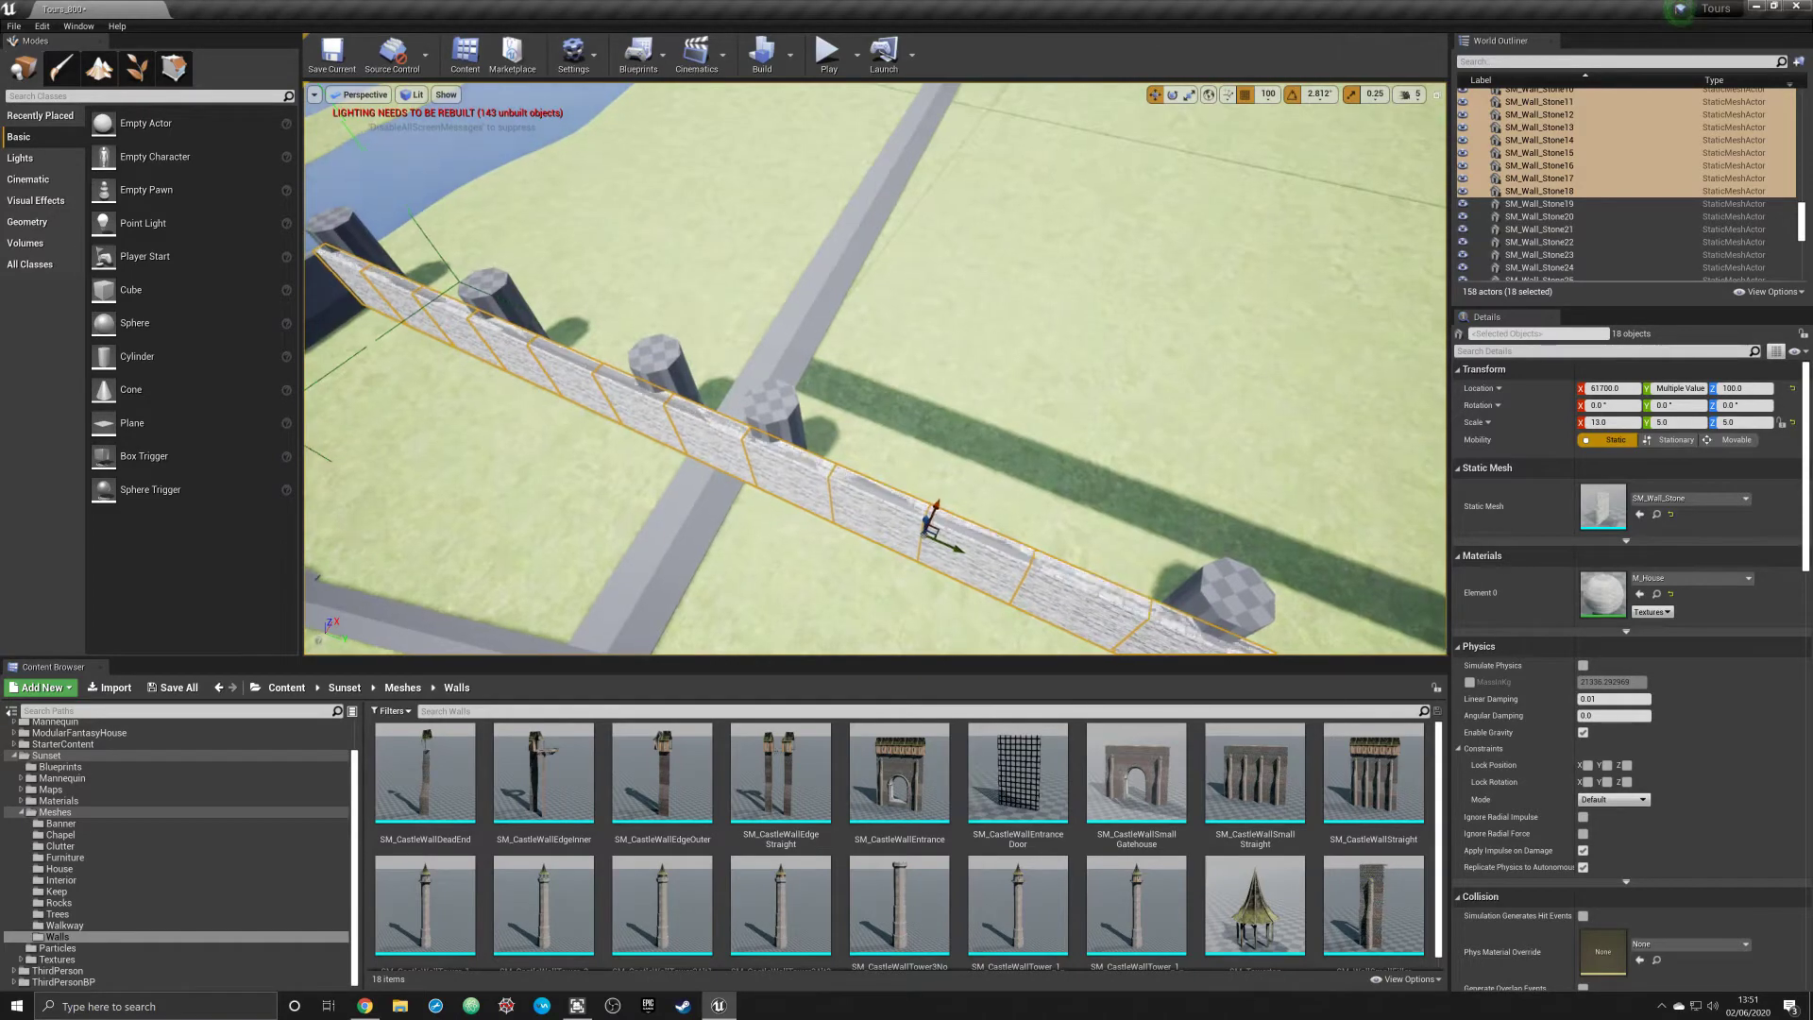
Delete the grey Box Brush6 over the wall, then select the 18 grouped stone wall pieces
click(928, 526)
right_drag(928, 527, 927, 528)
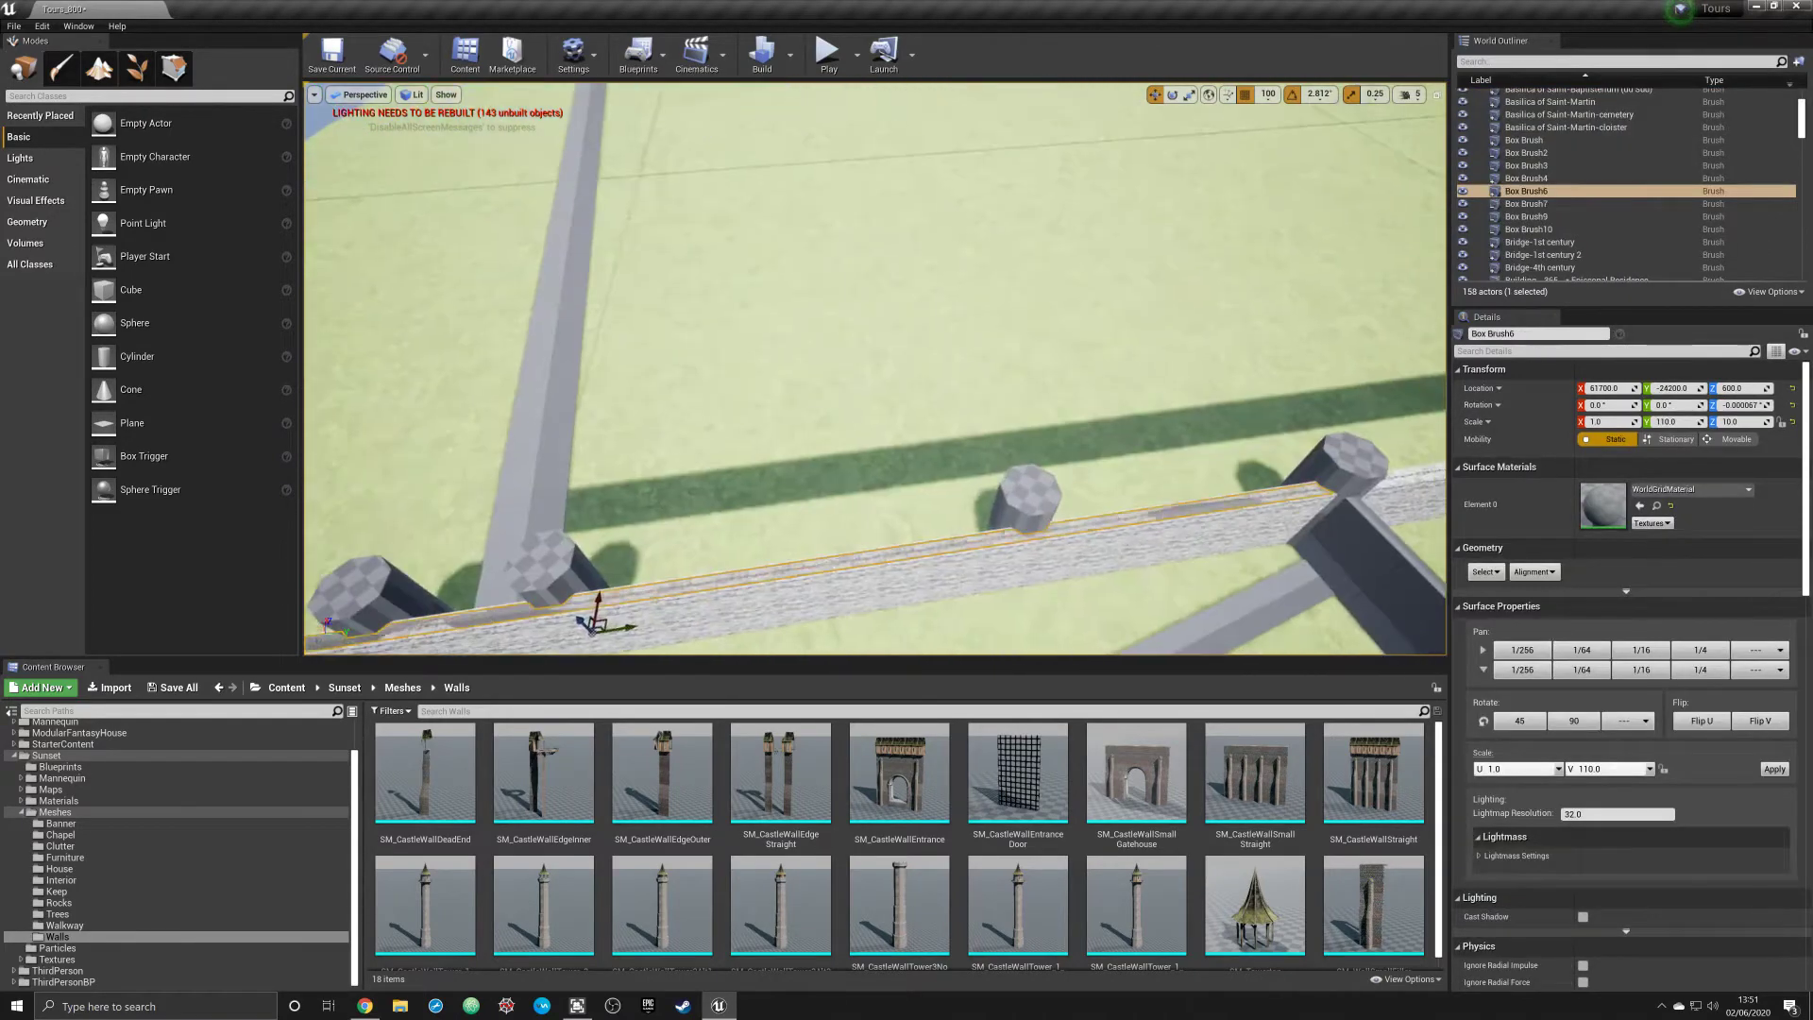
right_drag(881, 466, 882, 465)
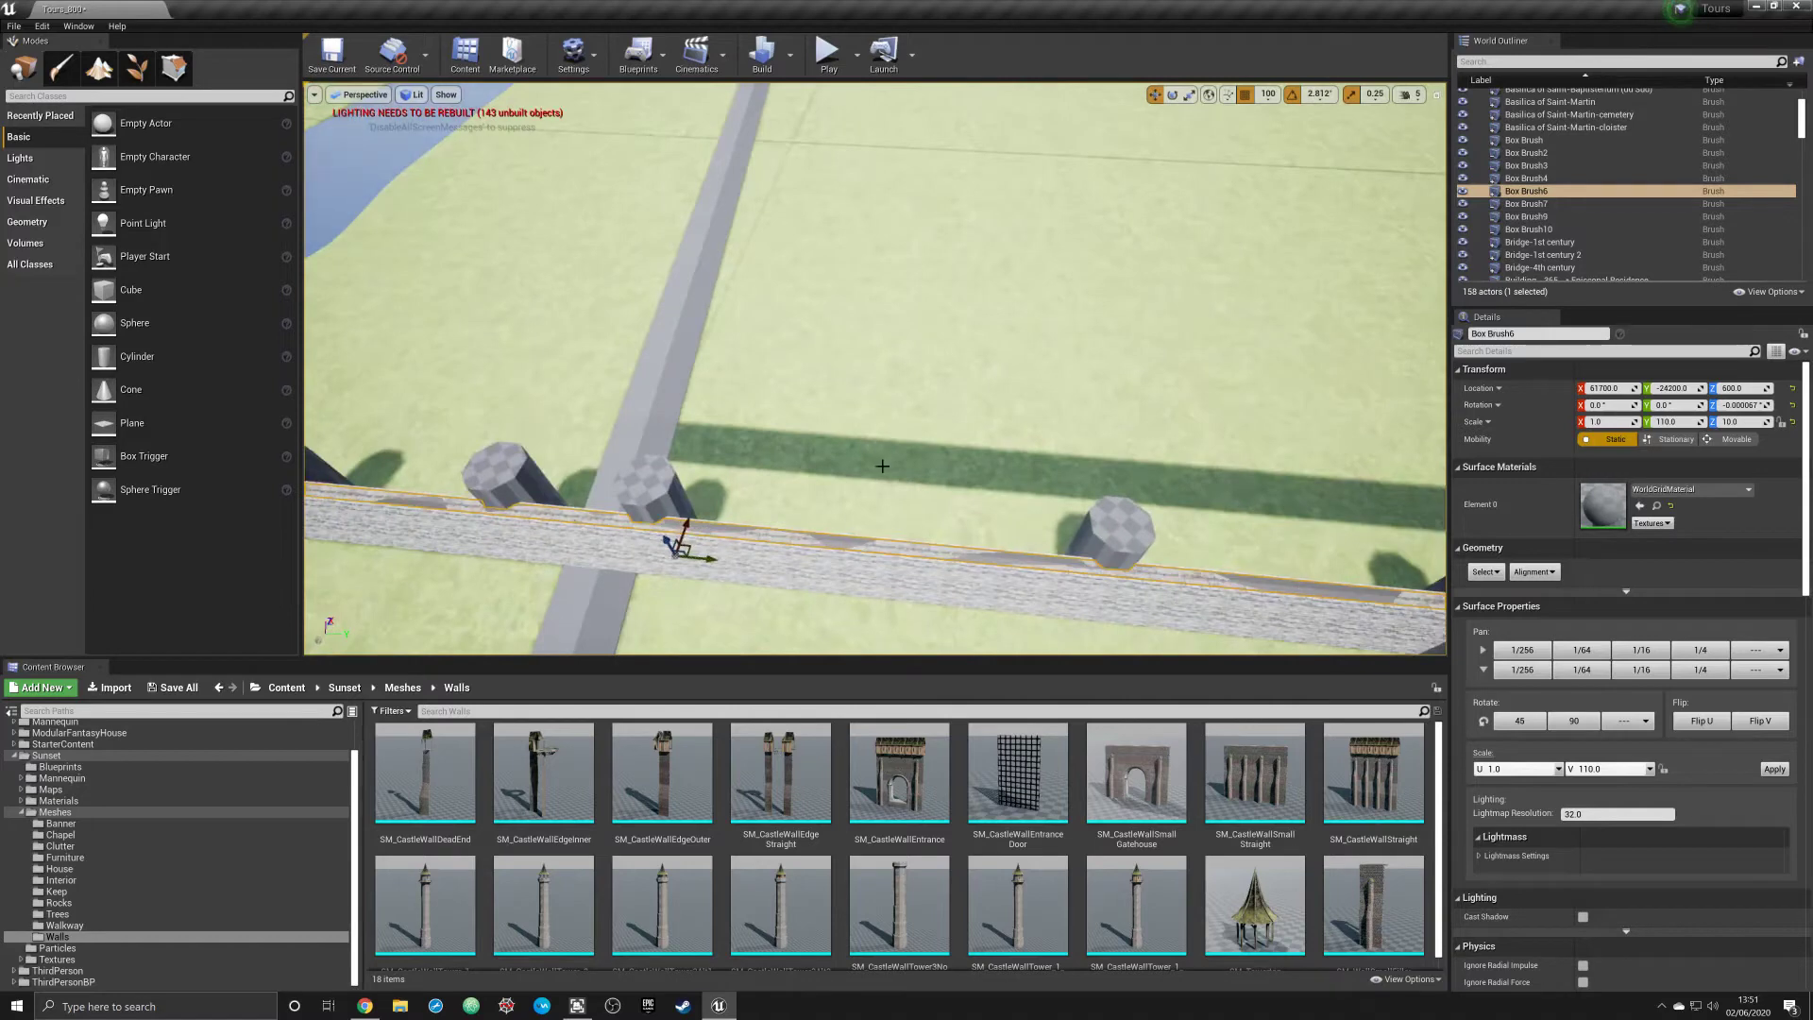
key(Delete)
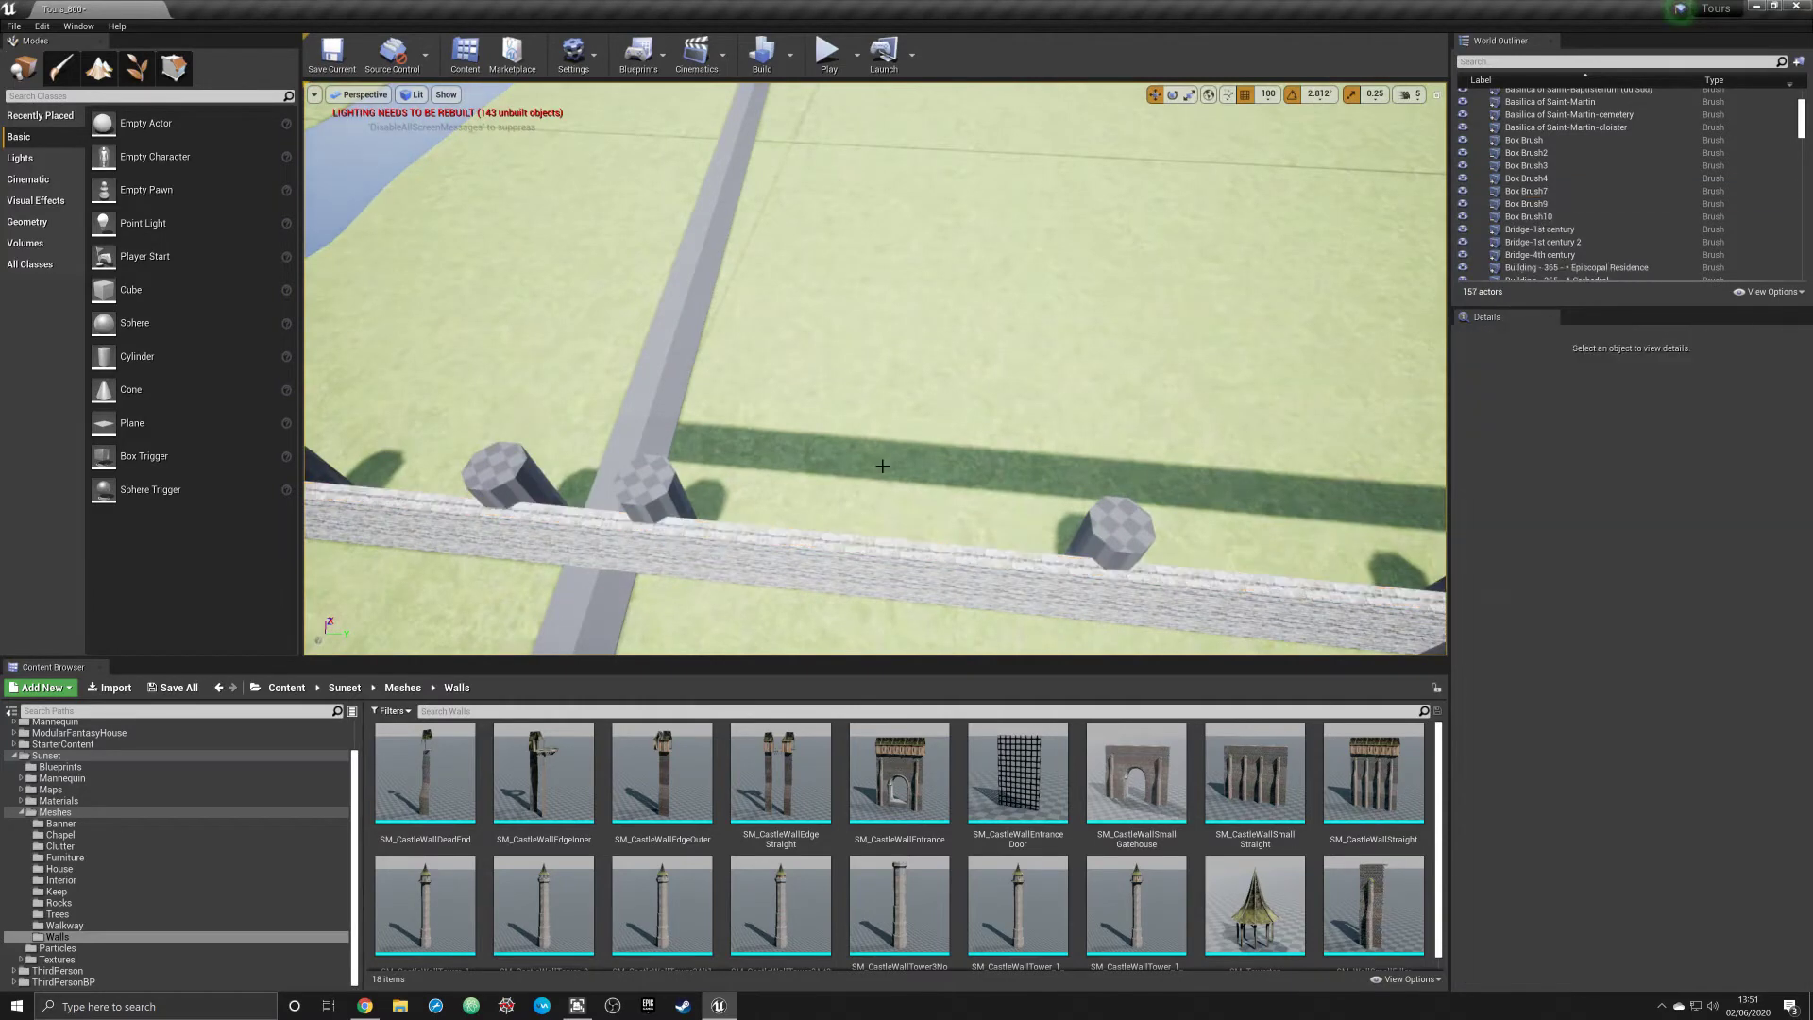
right_drag(754, 495, 754, 494)
right_drag(735, 557, 734, 556)
click(735, 556)
Ungroup the stone wall pieces with Groups > Ungroup in the World Outliner
right_click(745, 551)
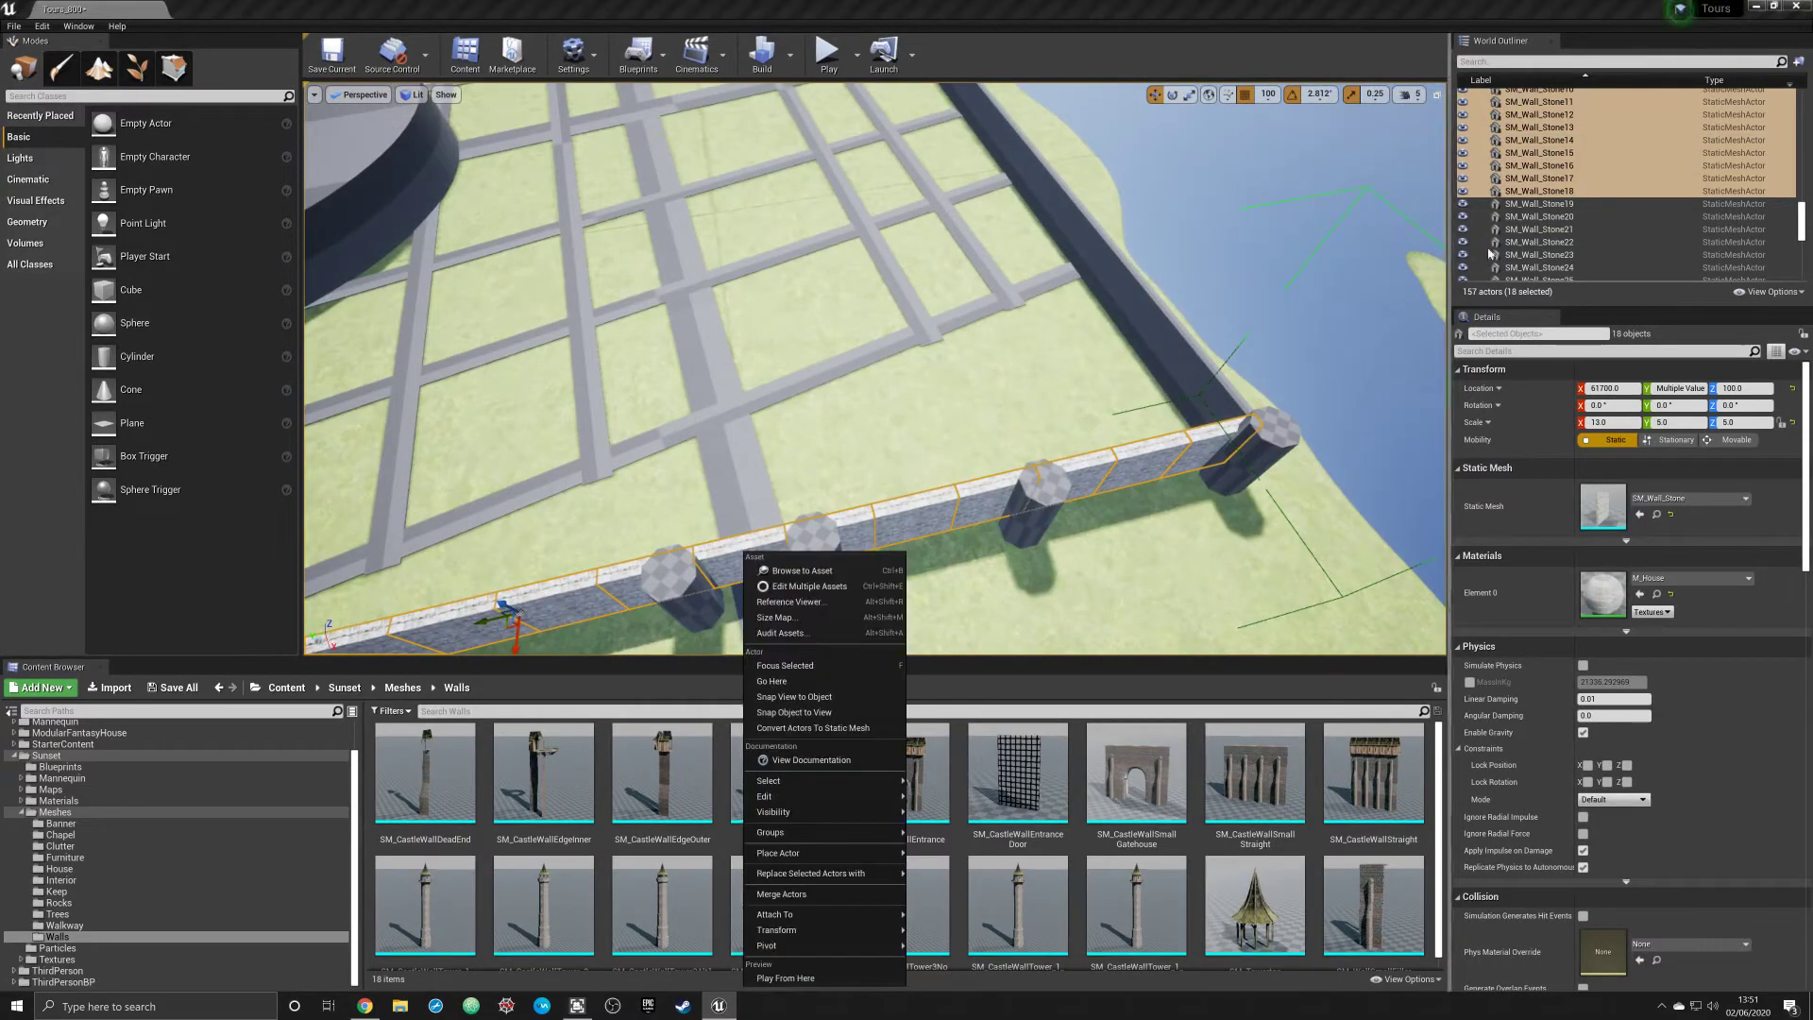
right_click(1575, 160)
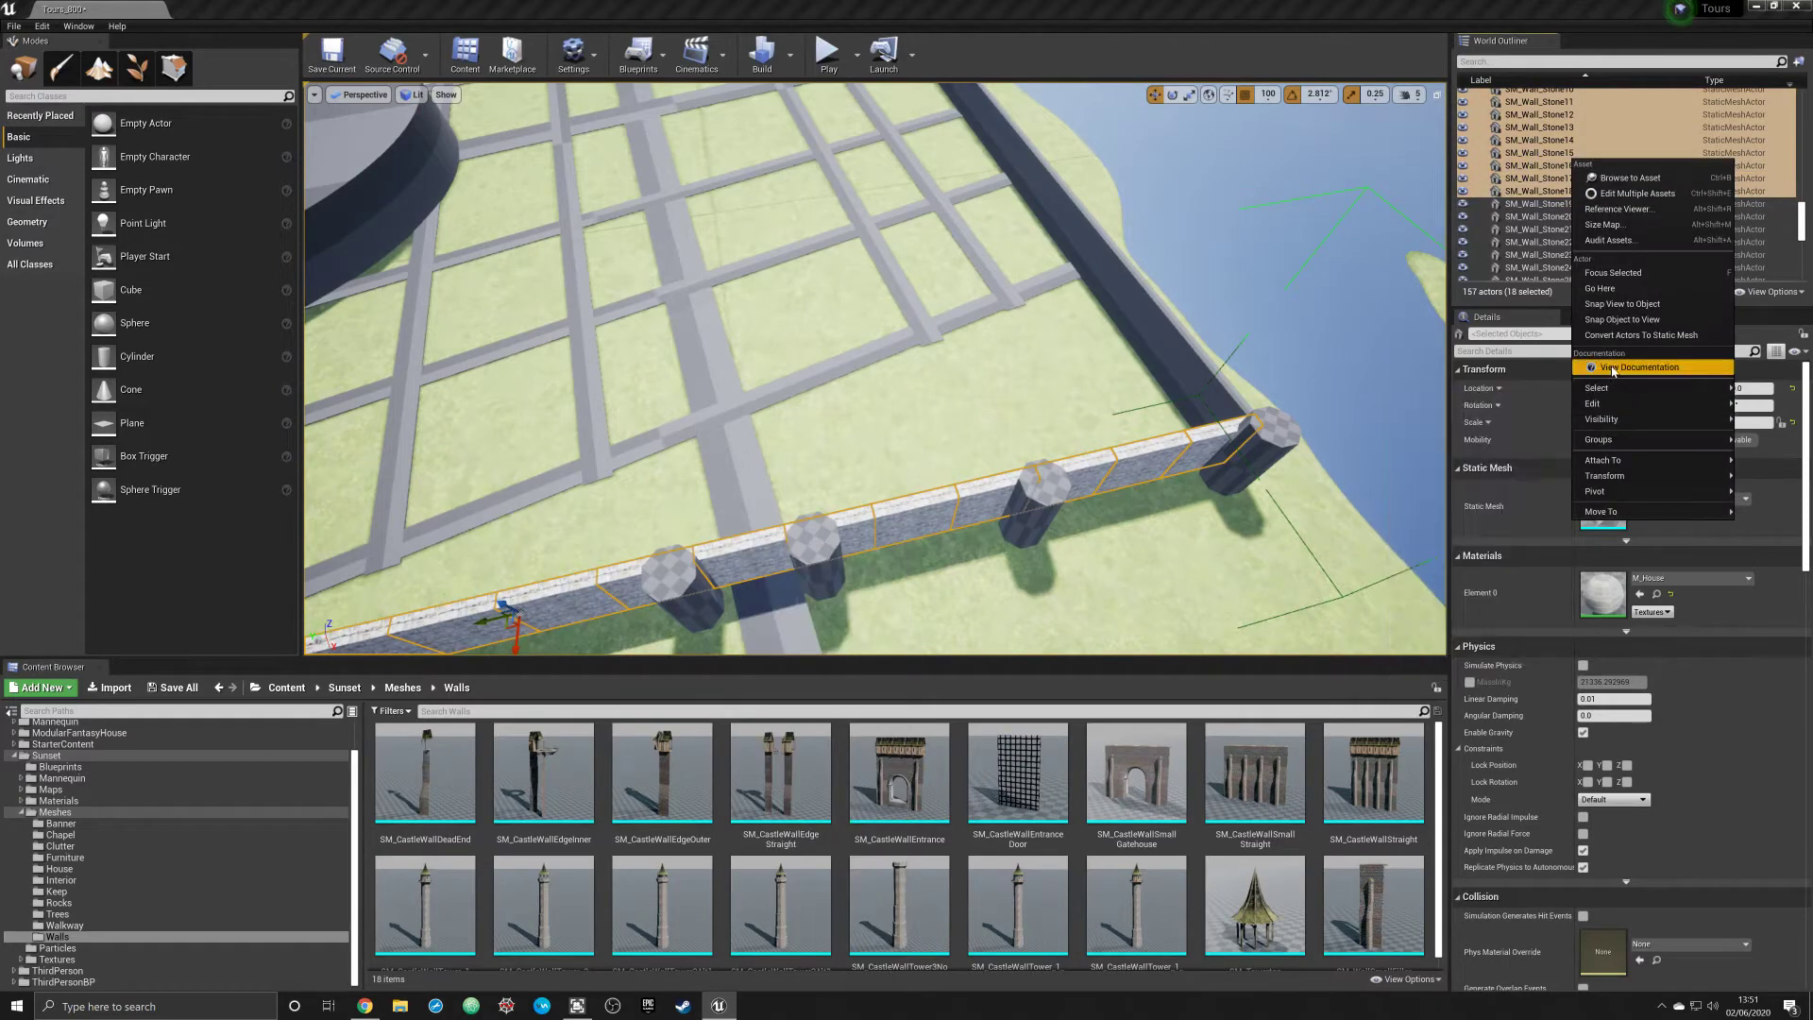
click(1516, 442)
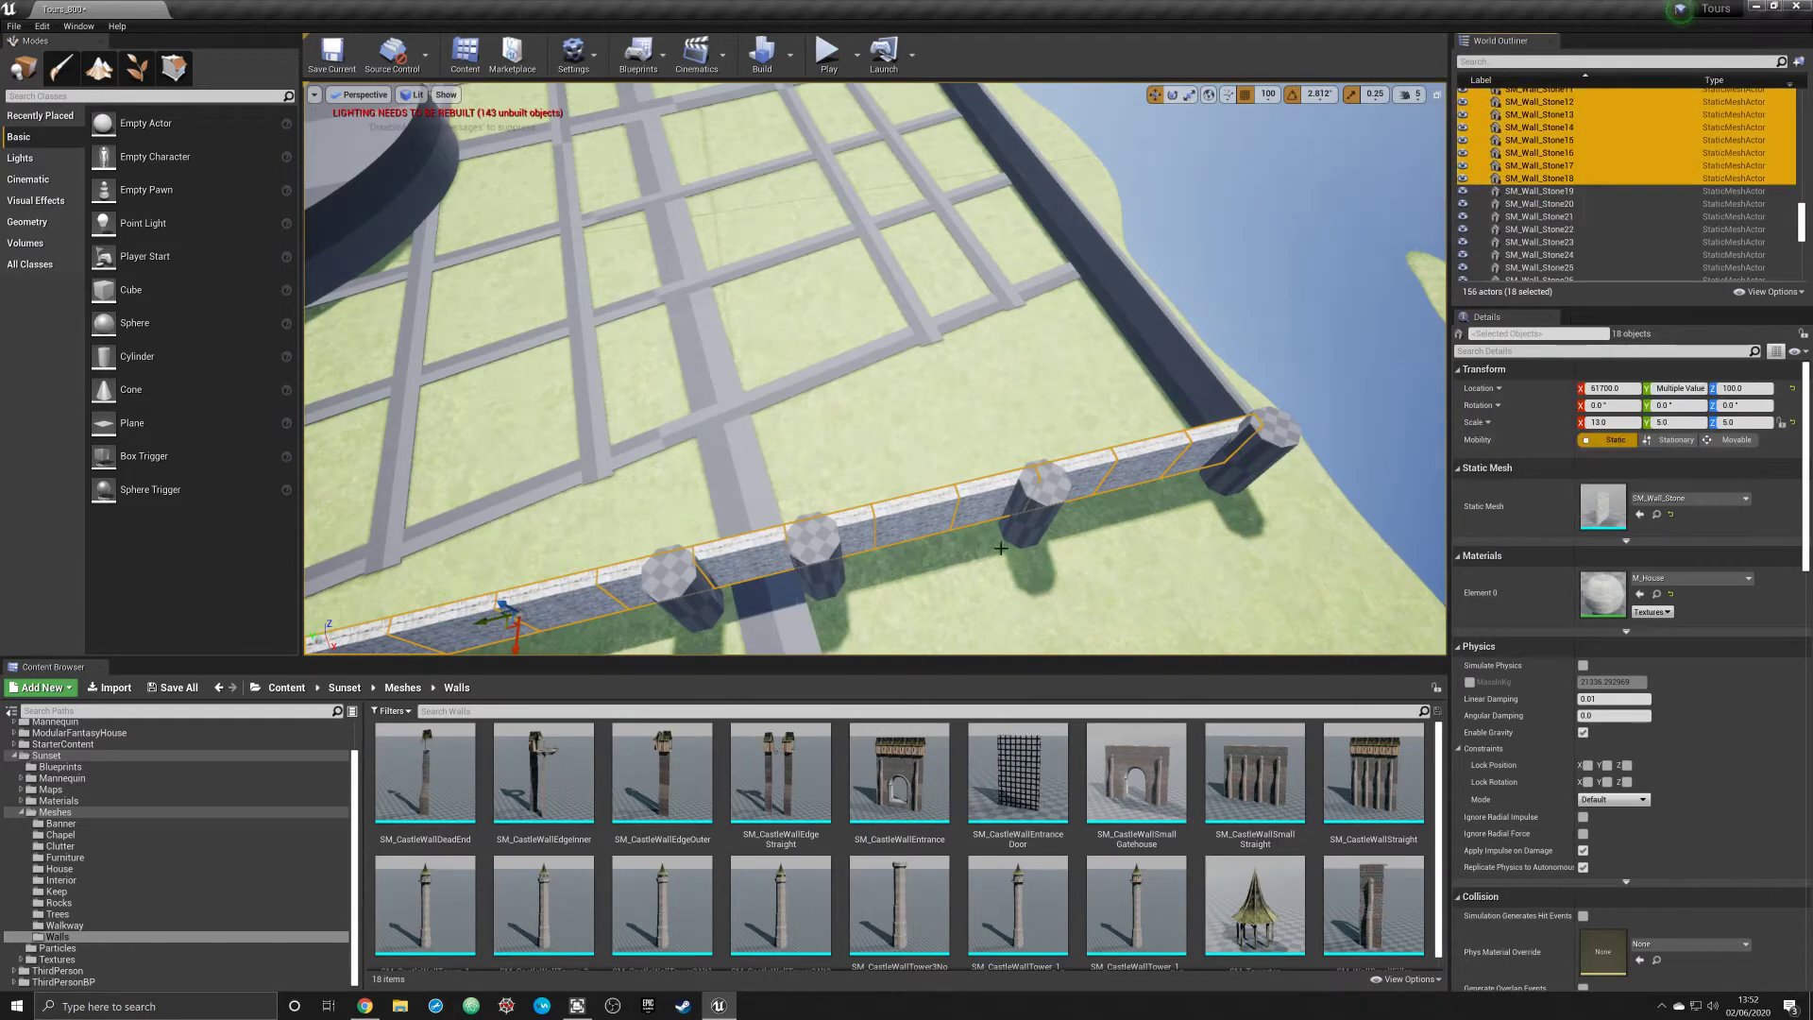
right_drag(1000, 547, 1001, 547)
Delete the surplus wall segments, including SM_Wall_Stone16 and 18, jutting past the corner tower
click(840, 432)
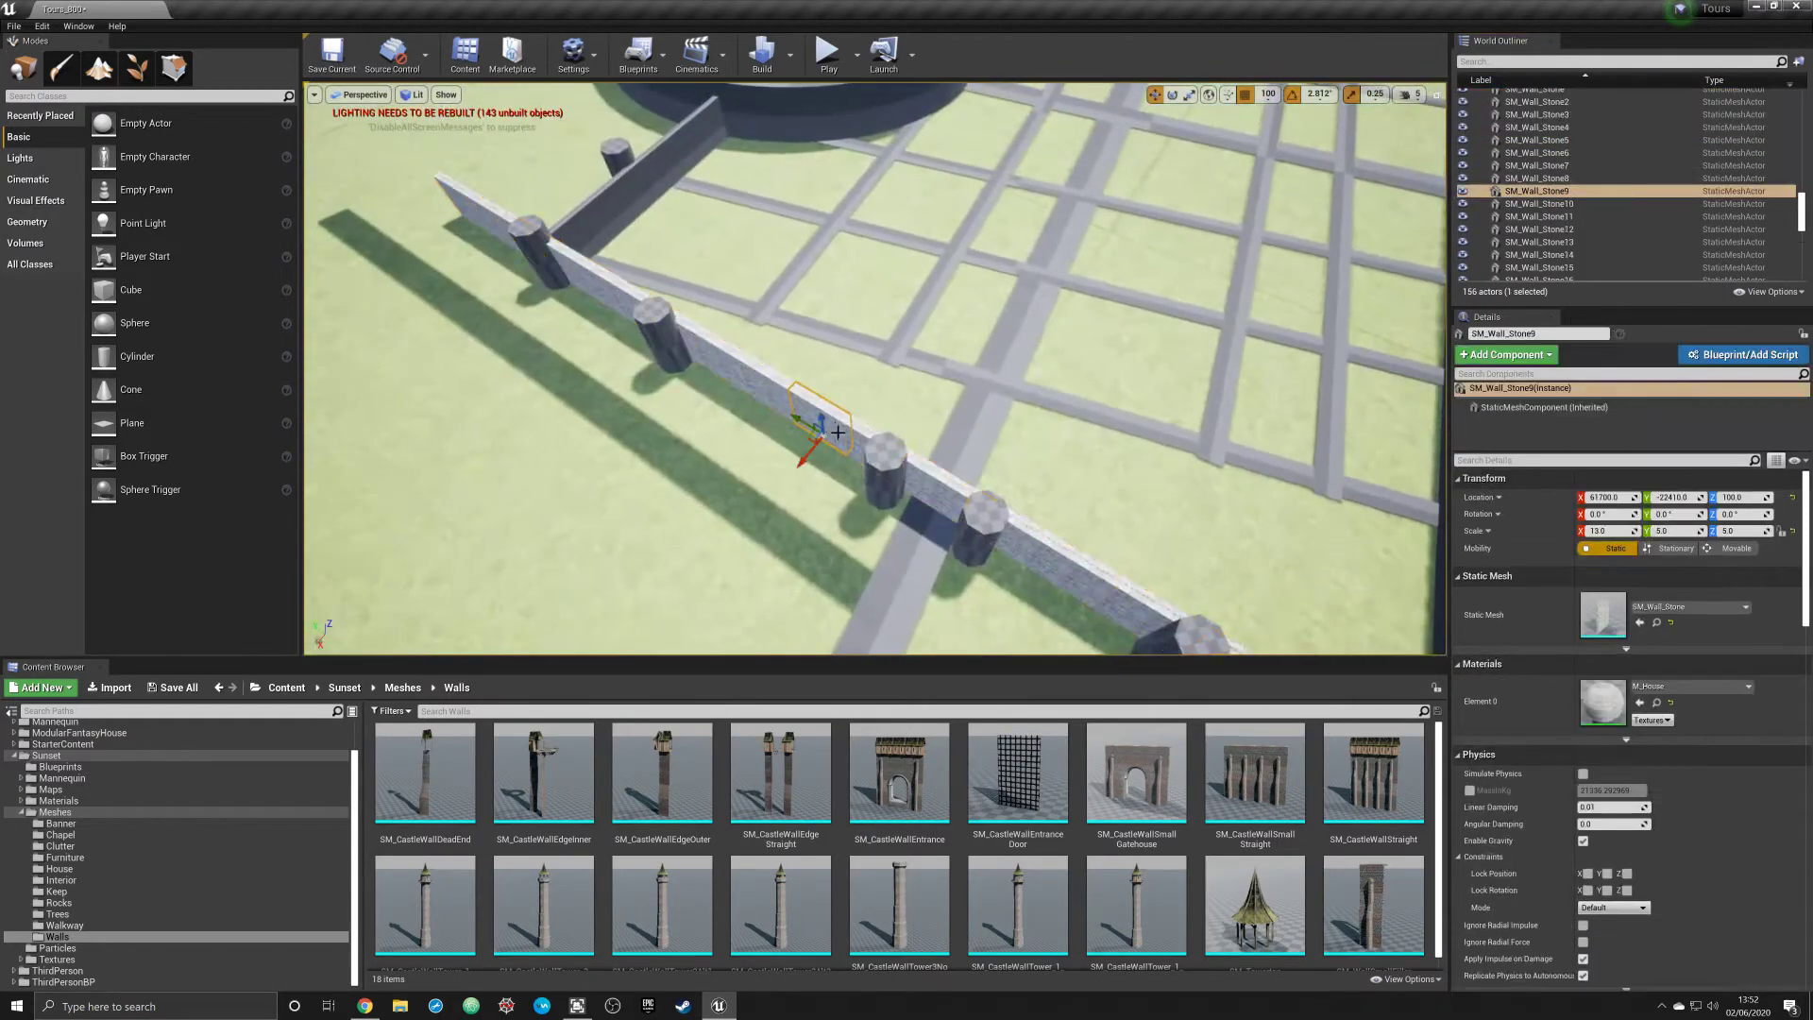
right_drag(890, 465, 889, 465)
click(710, 539)
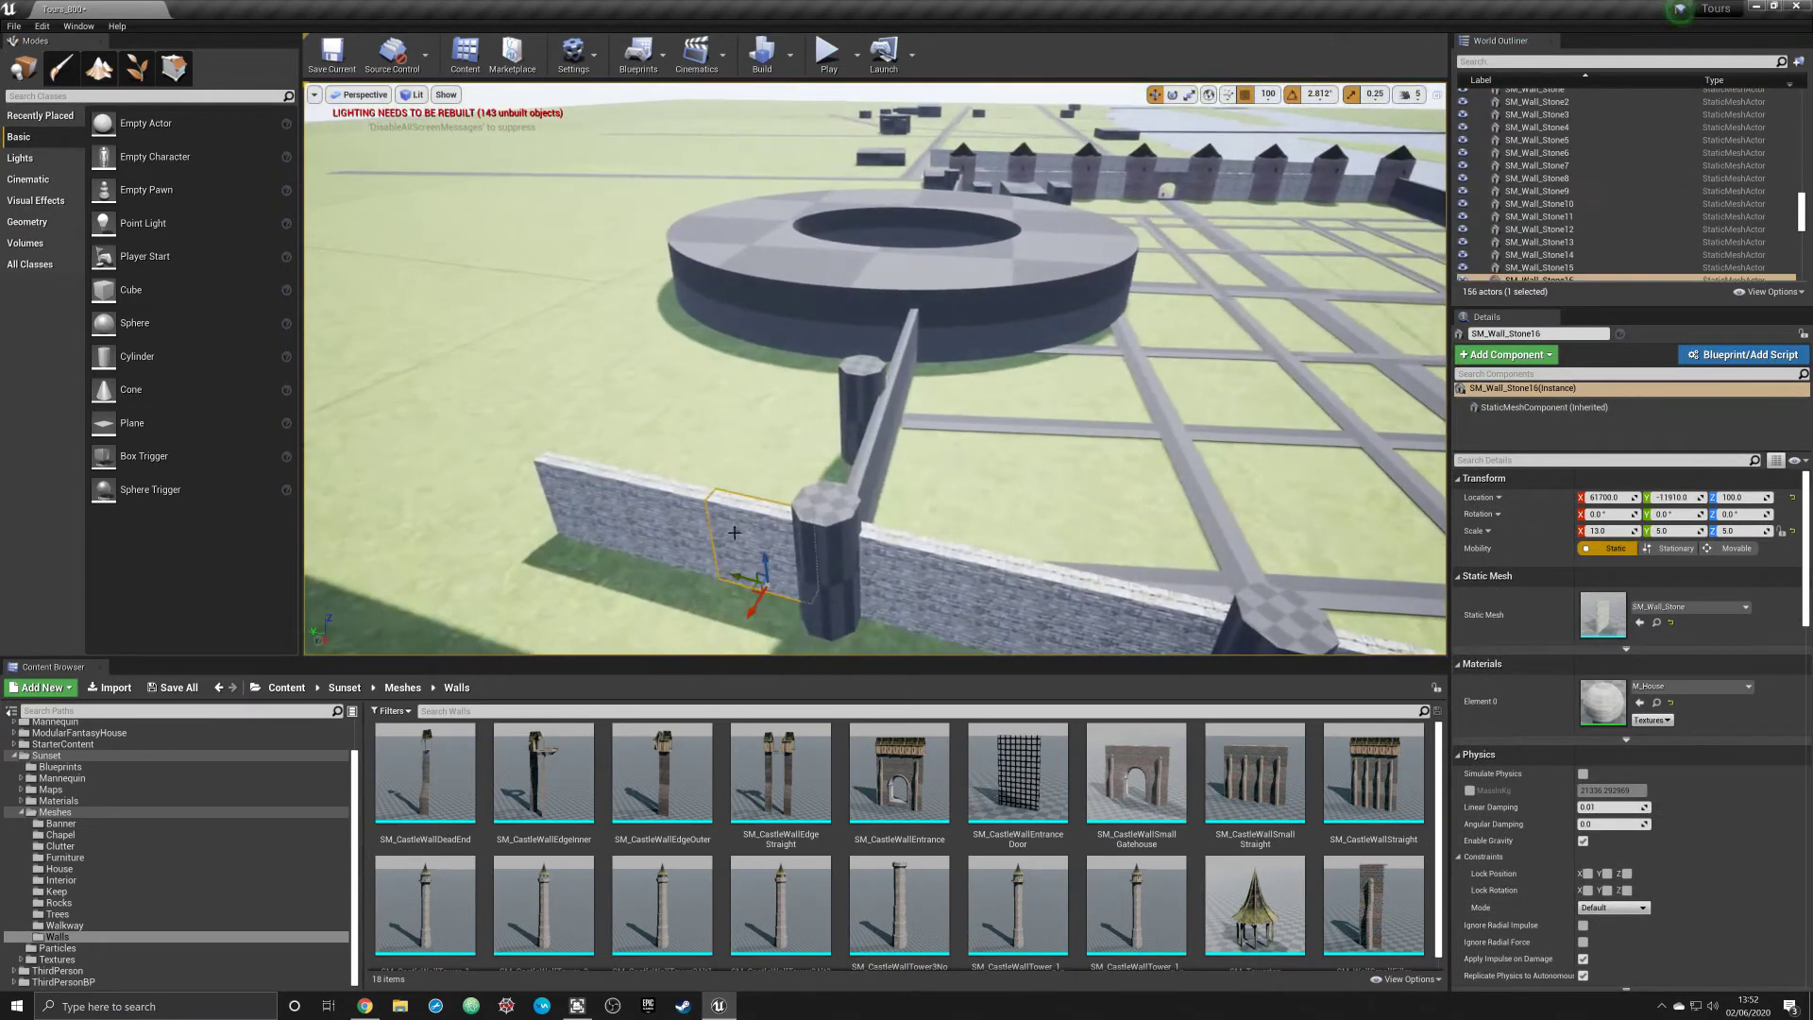
key(Delete)
click(649, 508)
key(Delete)
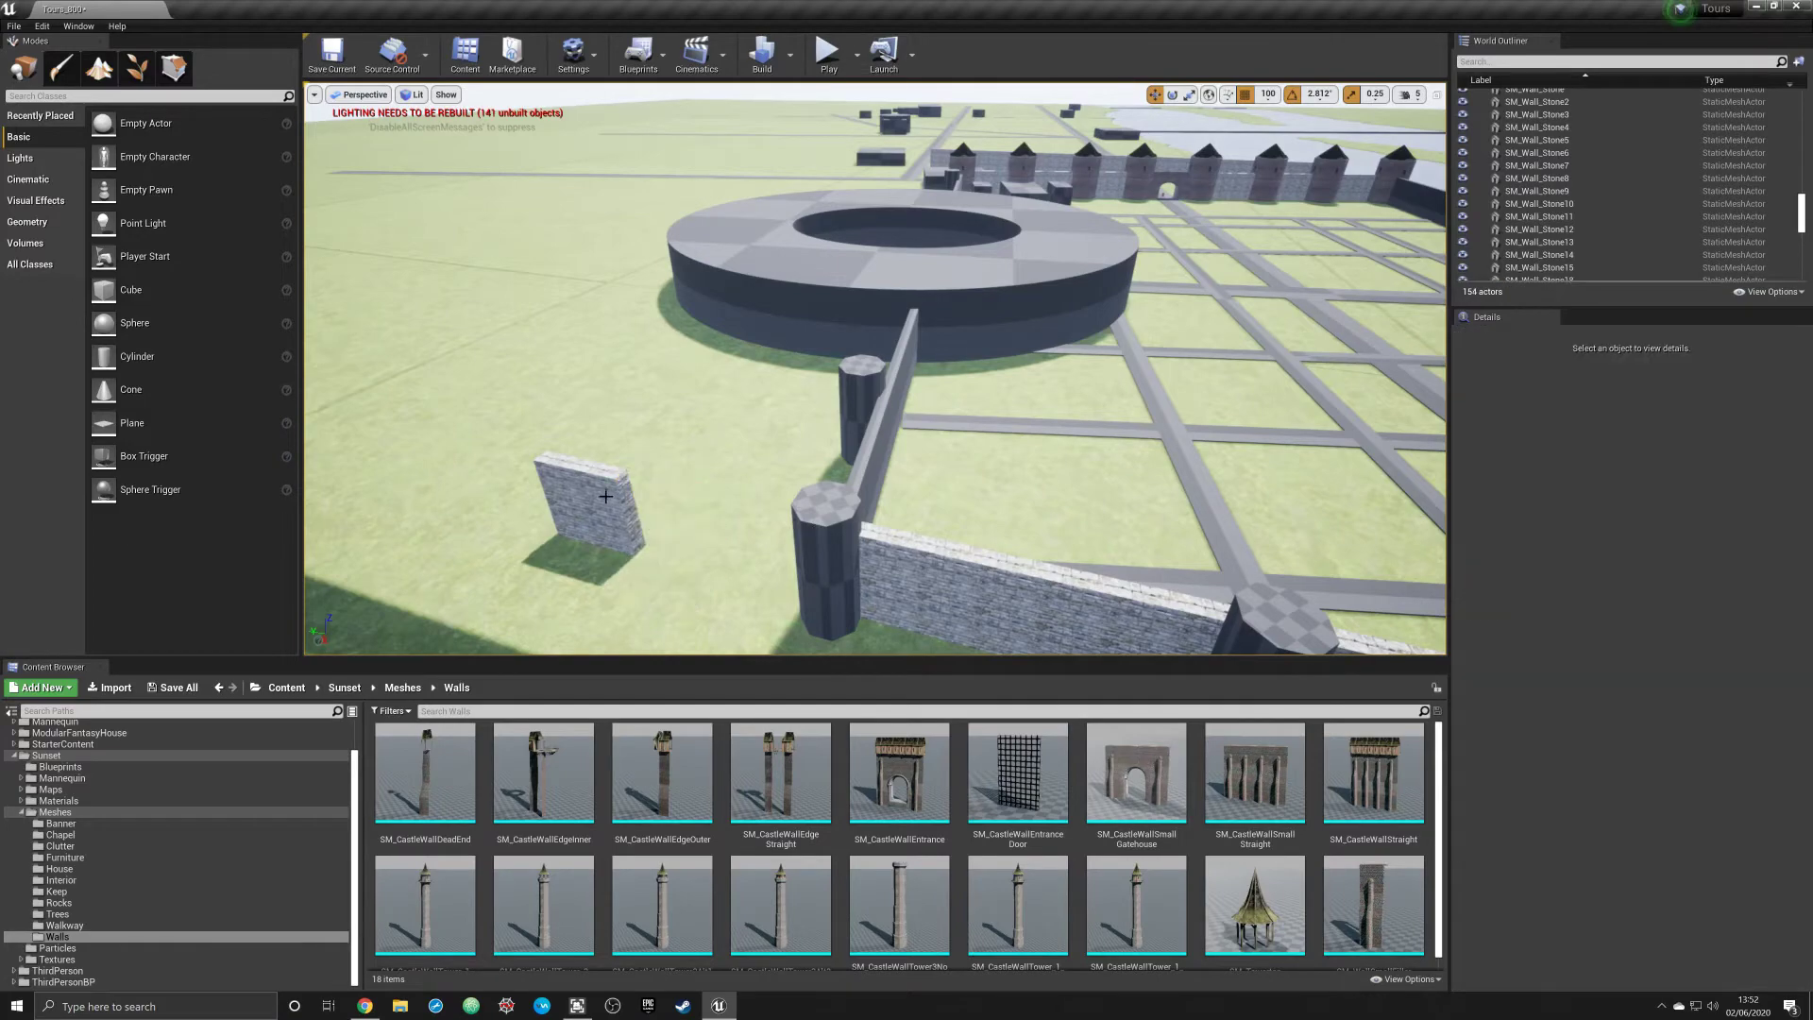
click(607, 498)
key(Delete)
right_drag(607, 498, 608, 496)
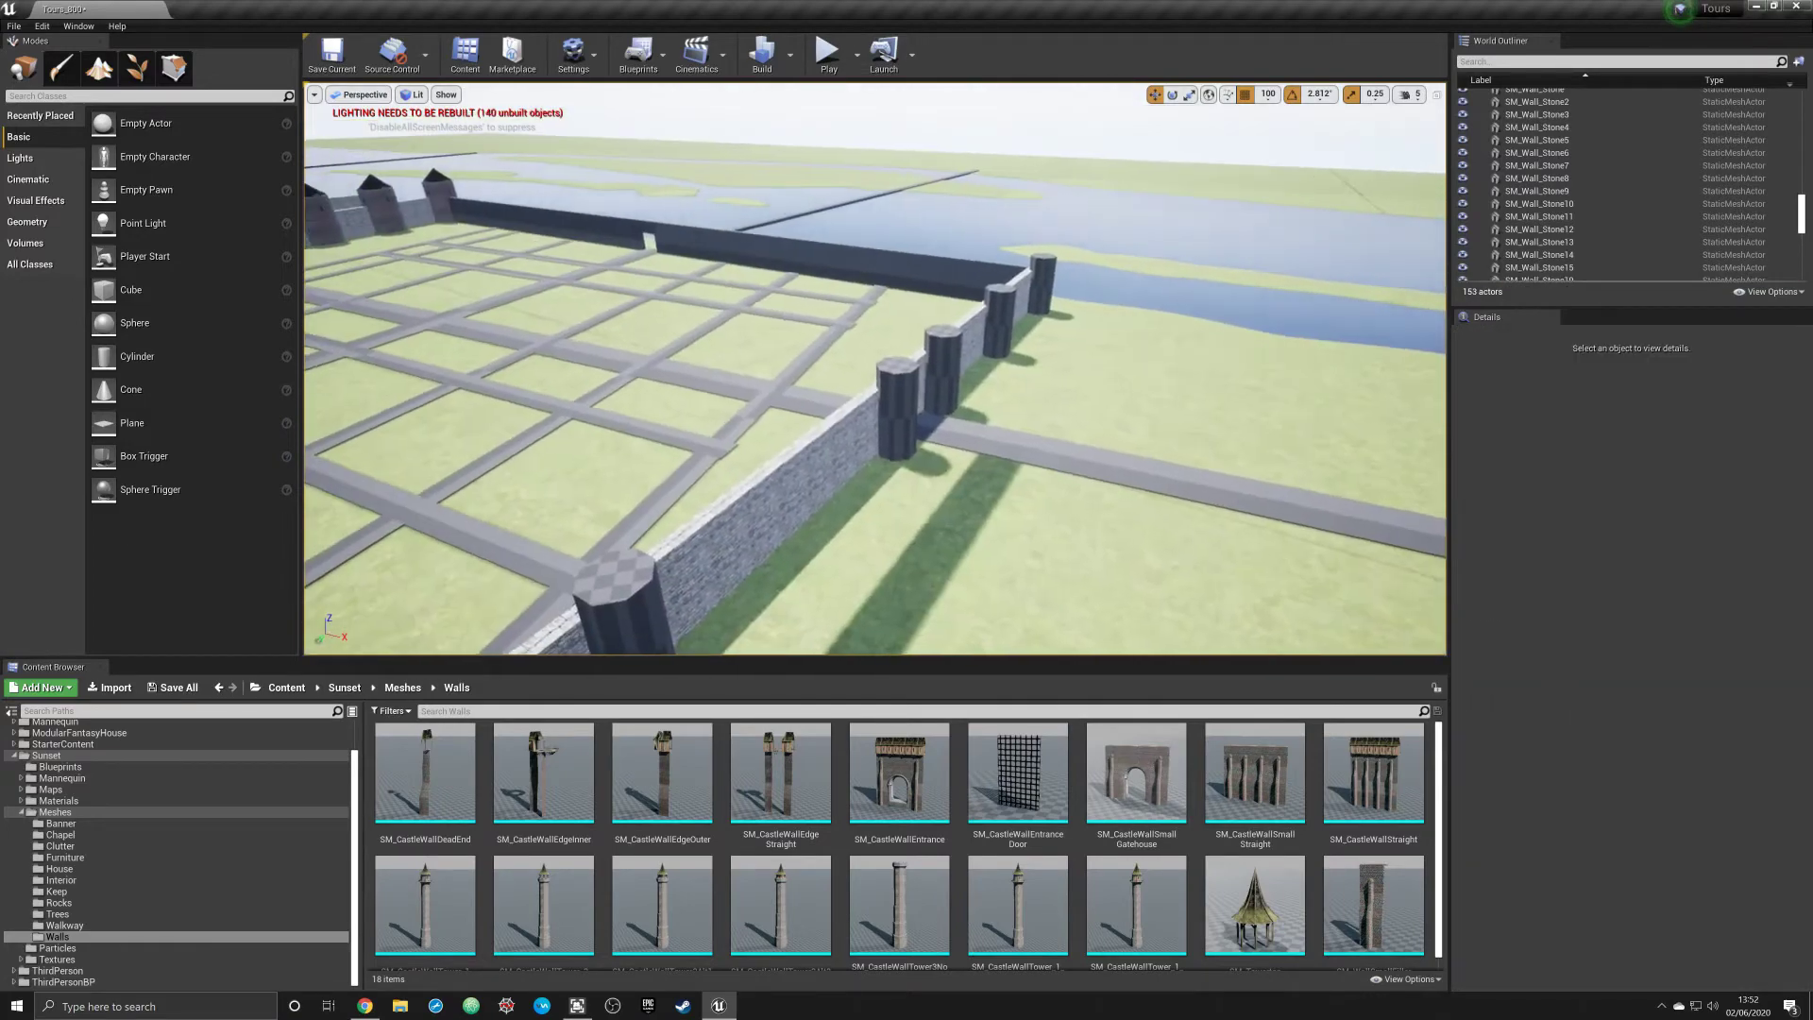
mouse_move(876, 369)
right_down()
mouse_move(793, 371)
mouse_move(768, 436)
right_up()
click(768, 436)
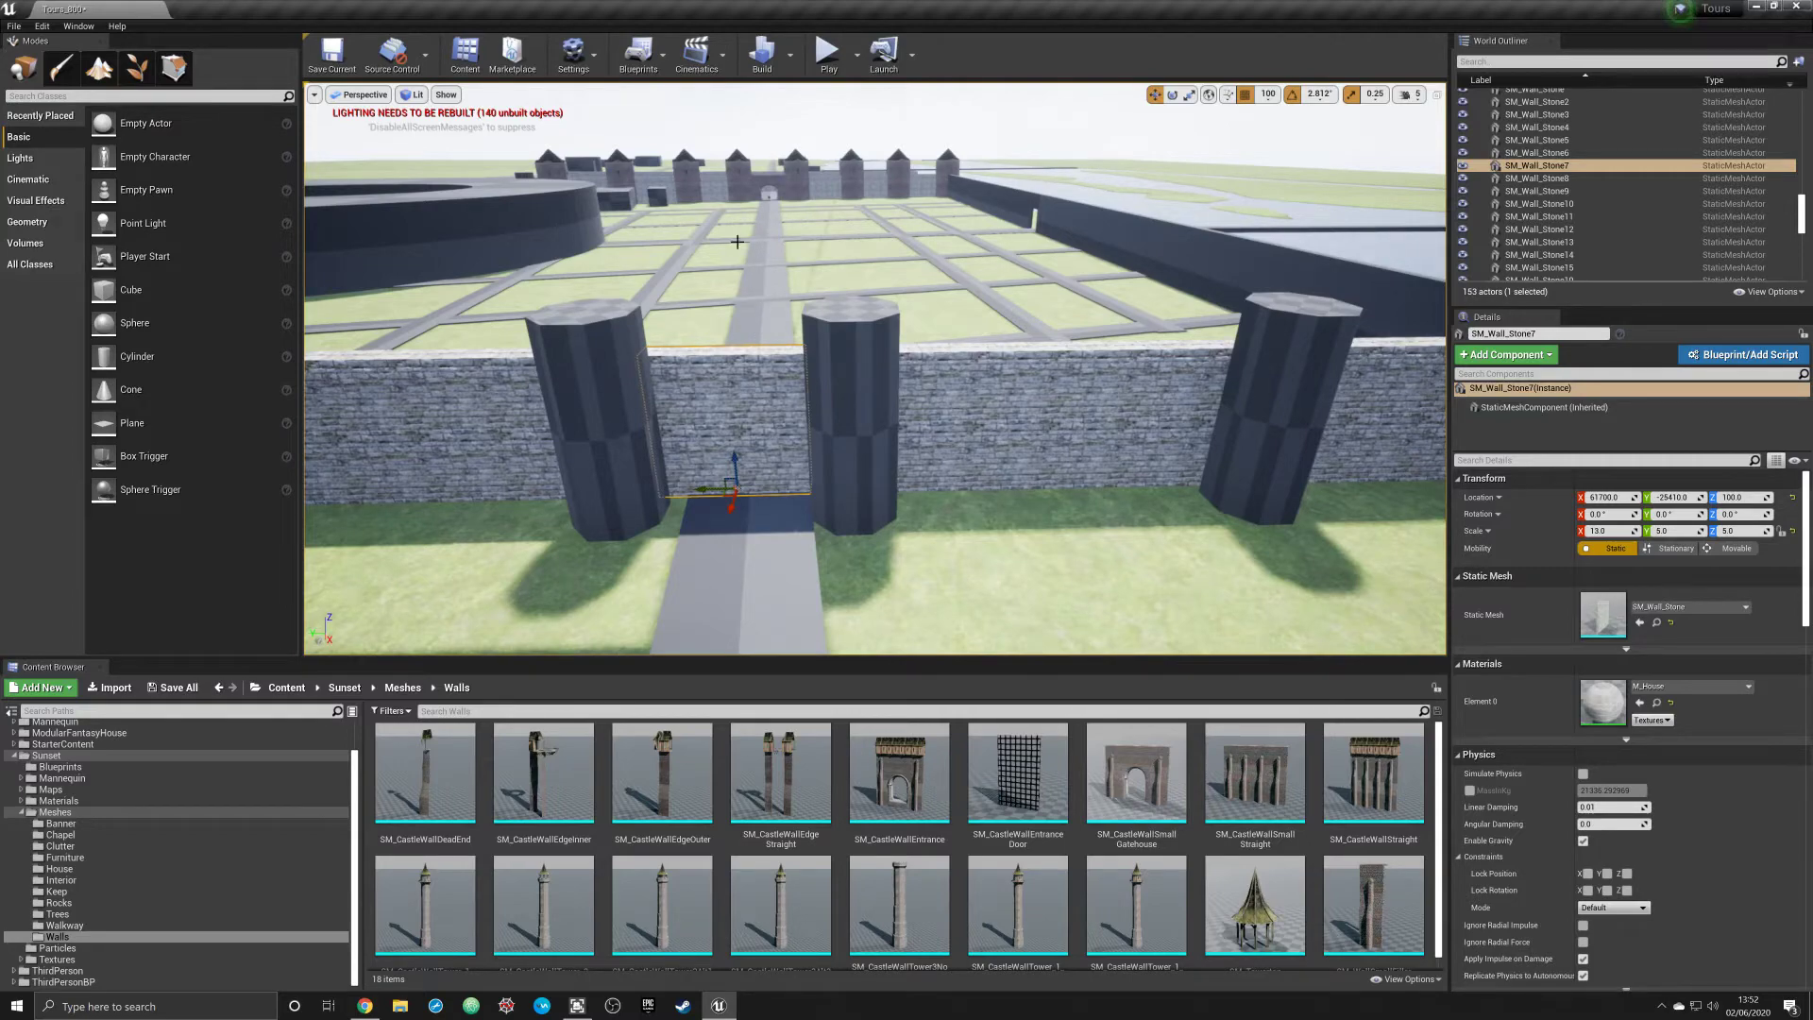
Select SM_CastleWallSmallGatehouse and its left and right steeple towers
mouse_move(758, 276)
right_down()
mouse_move(758, 185)
mouse_move(758, 241)
right_up()
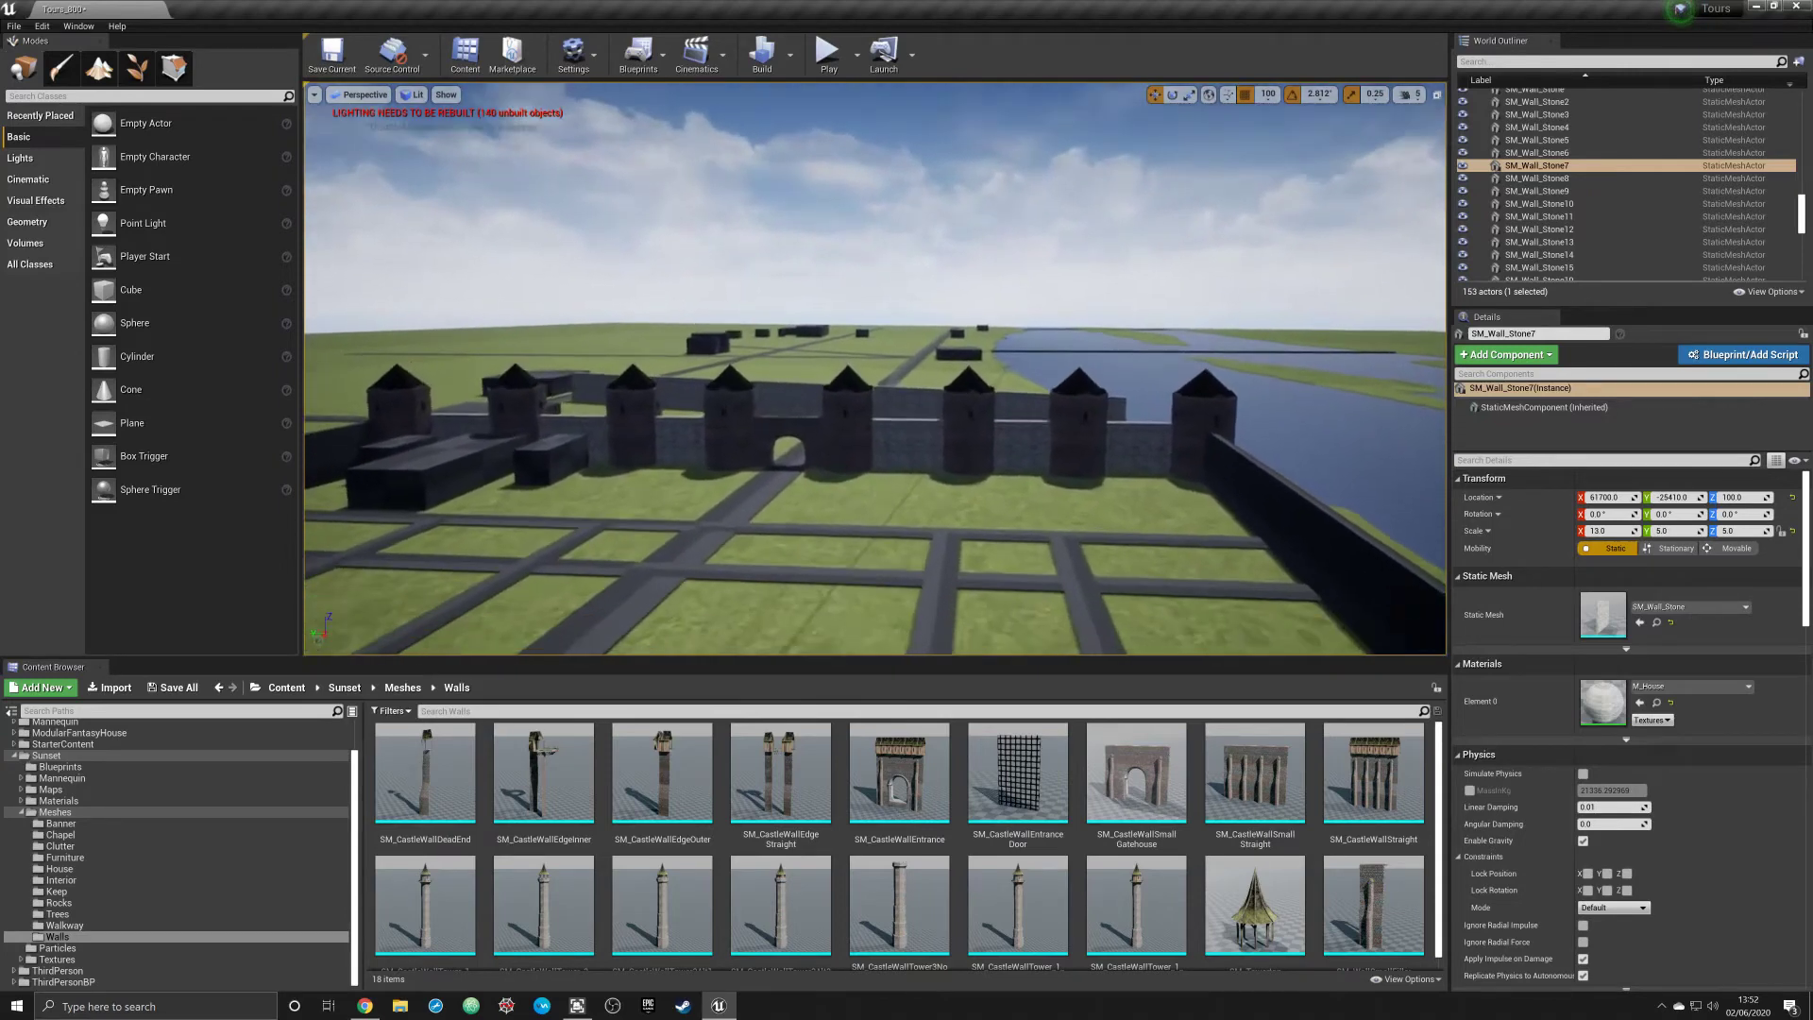
click(780, 457)
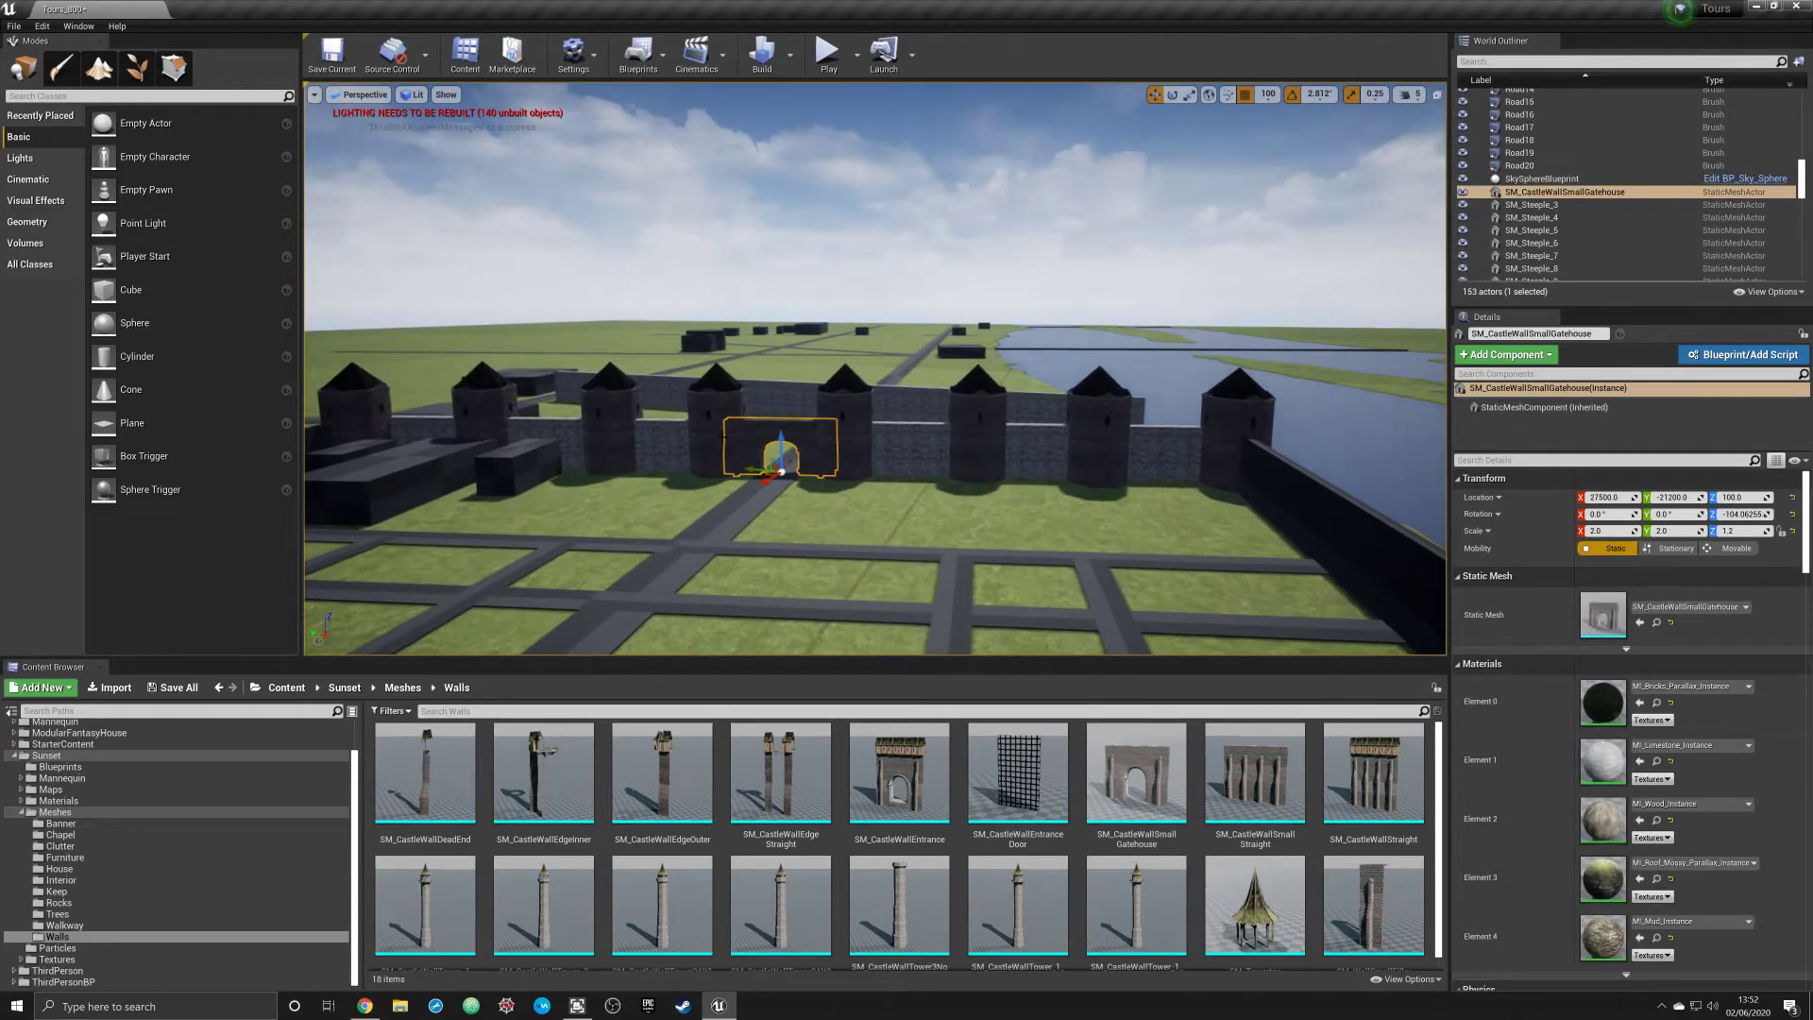
ctrl+click(715, 432)
ctrl+click(842, 419)
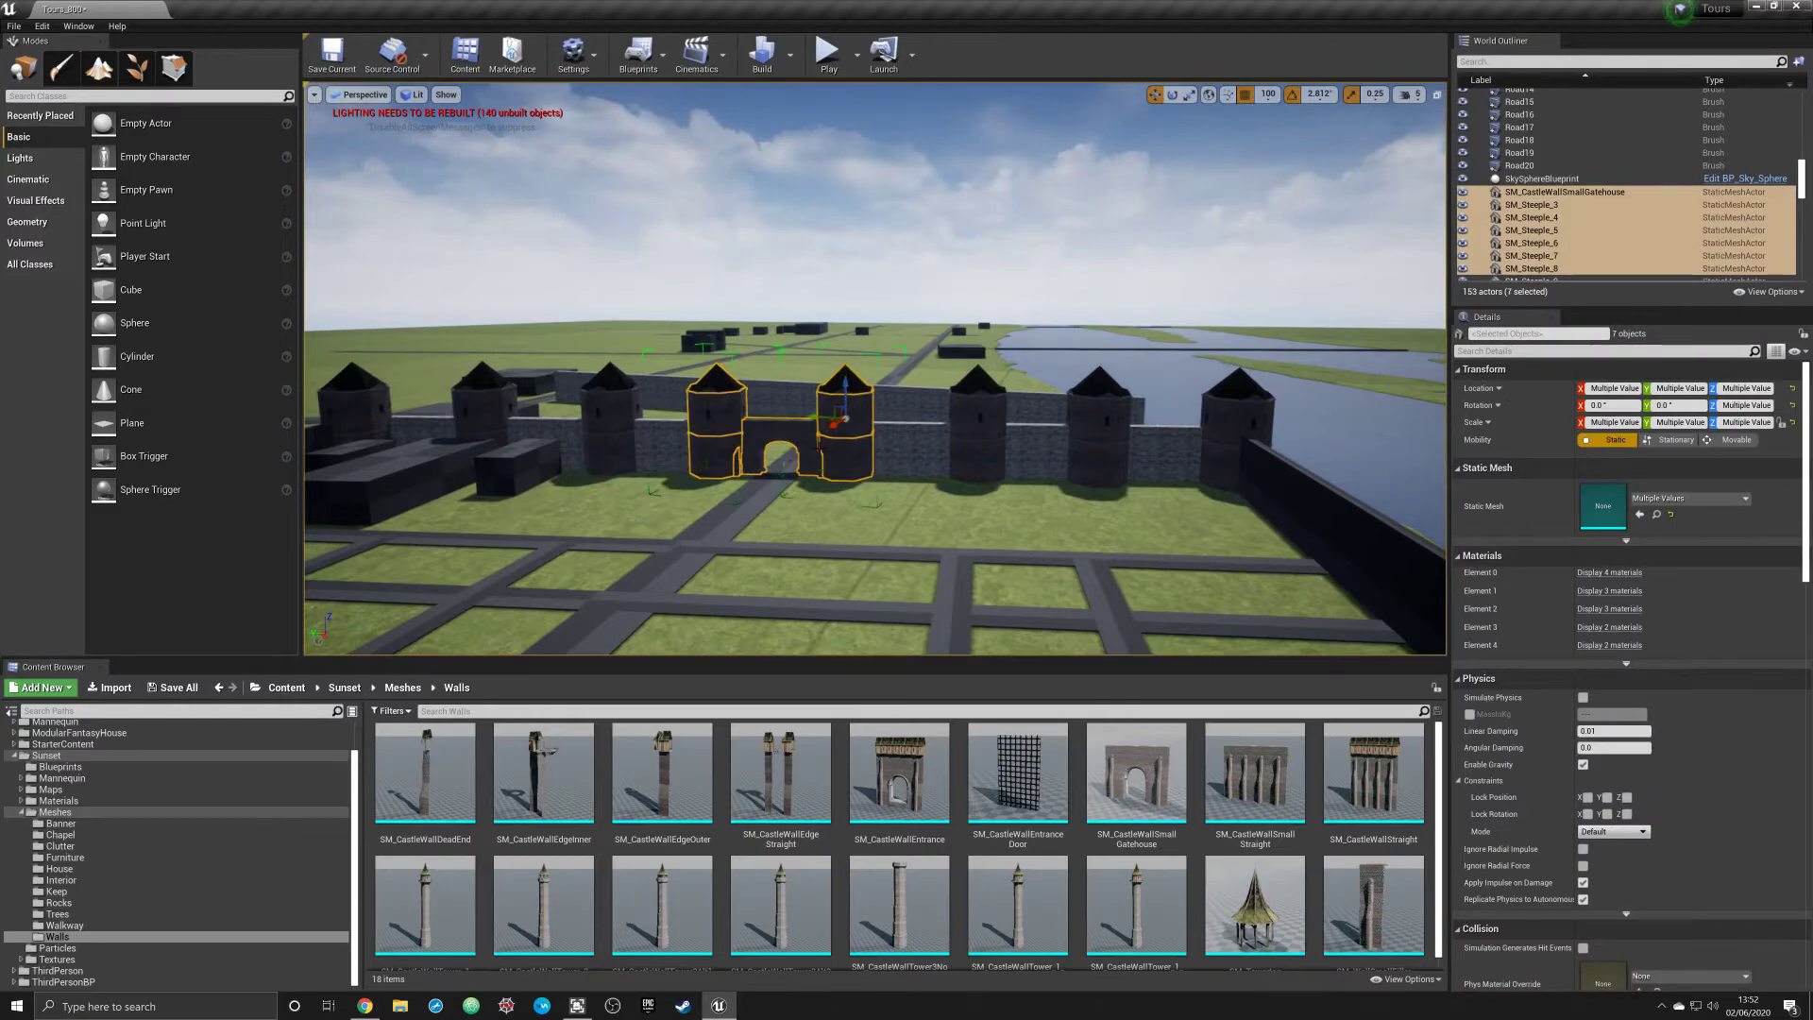
Alt-drag a copy of the gatehouse to the eastern wall and bring it into view
right_drag(841, 419, 638, 538)
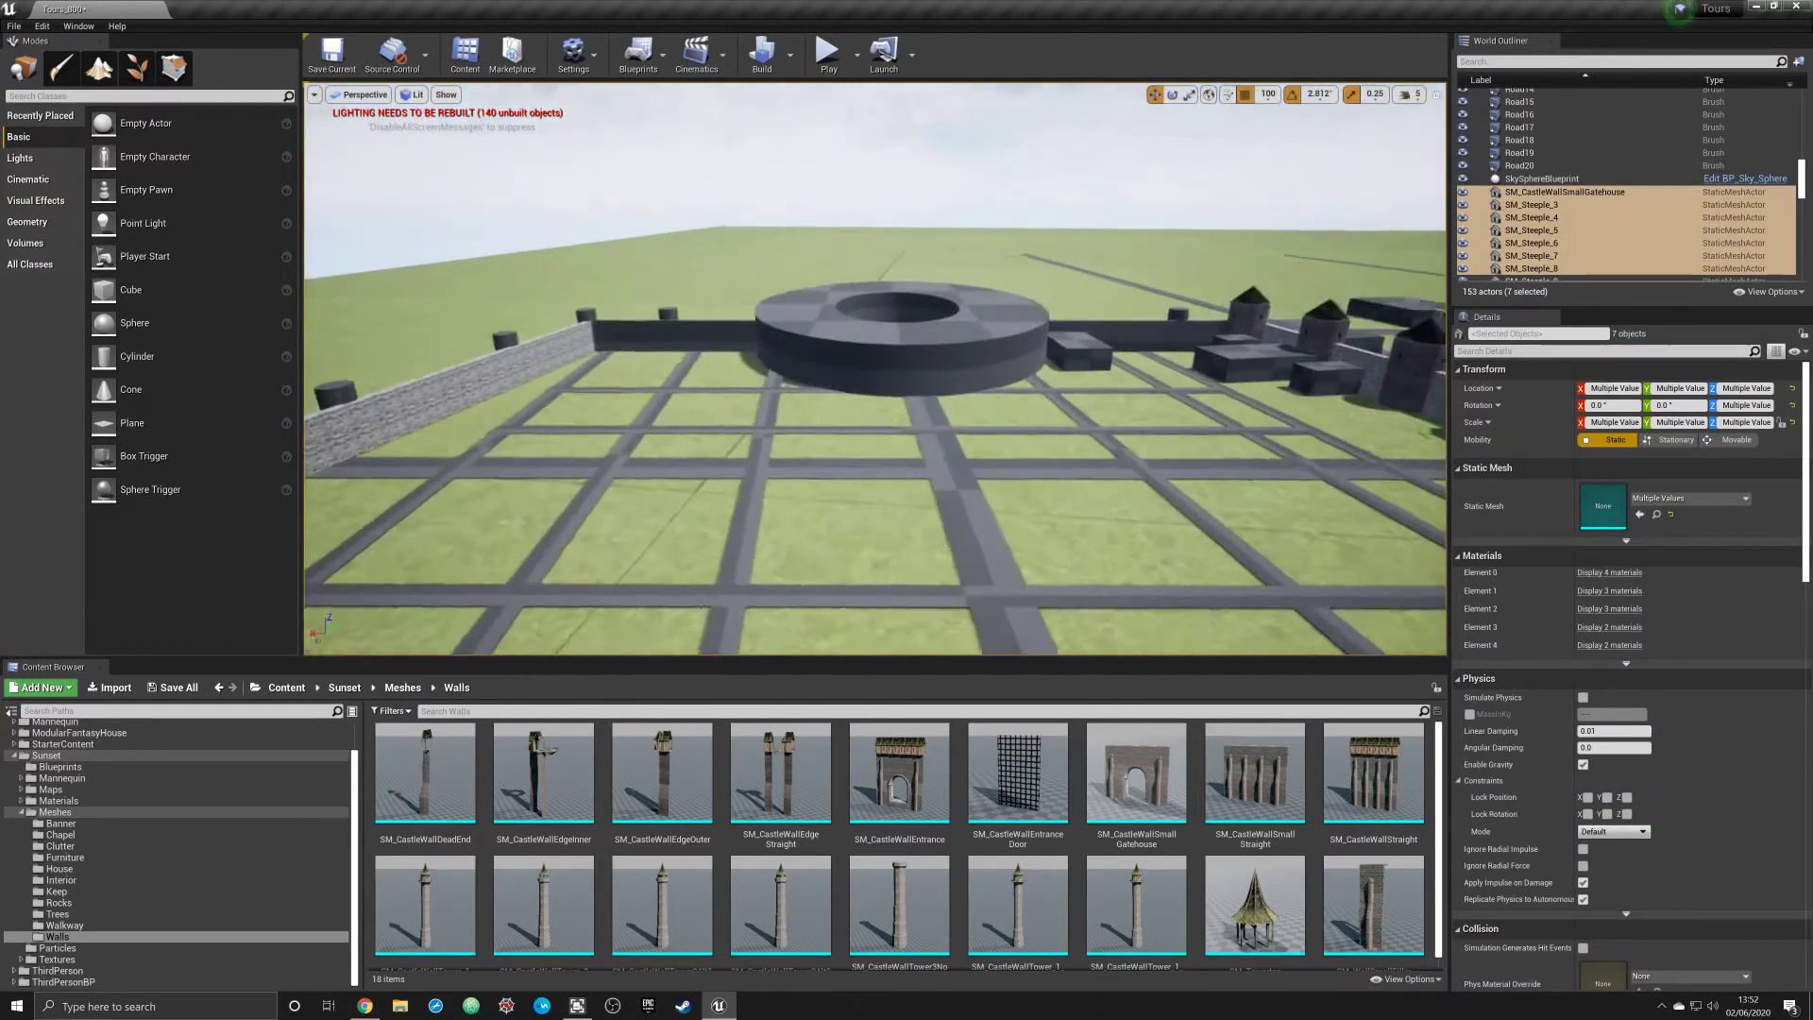
right_drag(638, 538, 1146, 444)
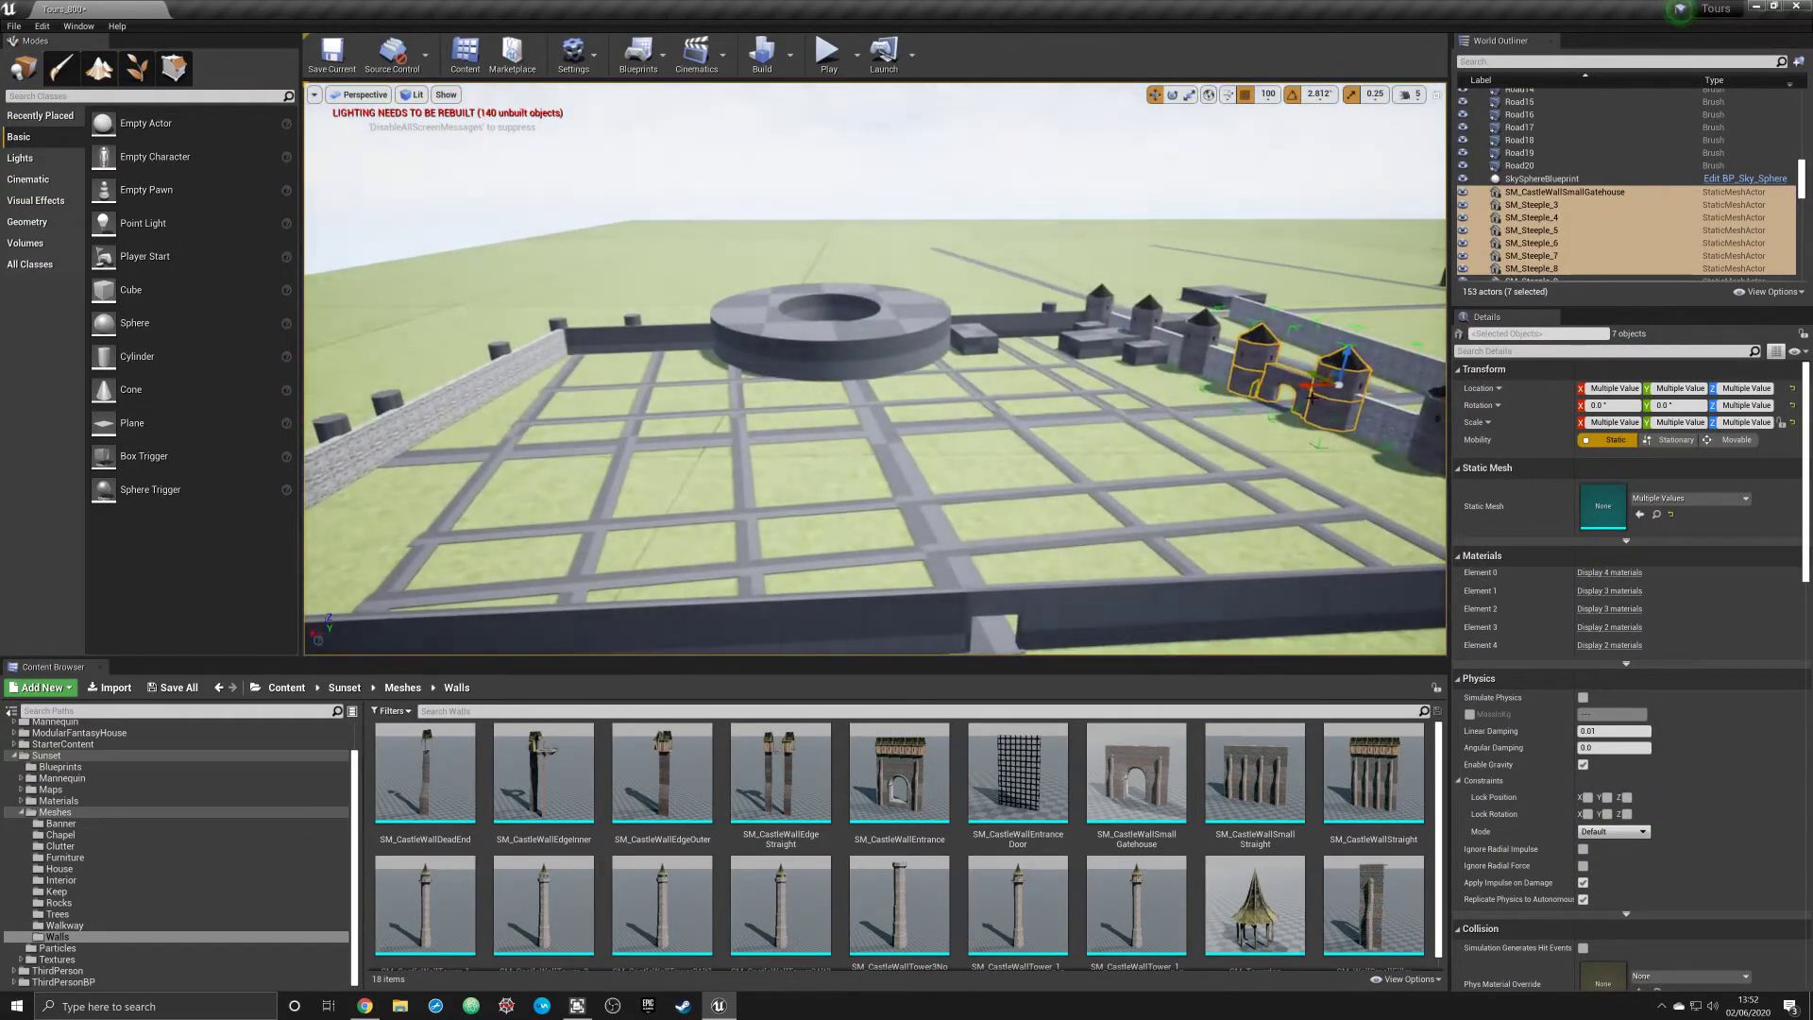
alt+drag(1332, 372, 398, 502)
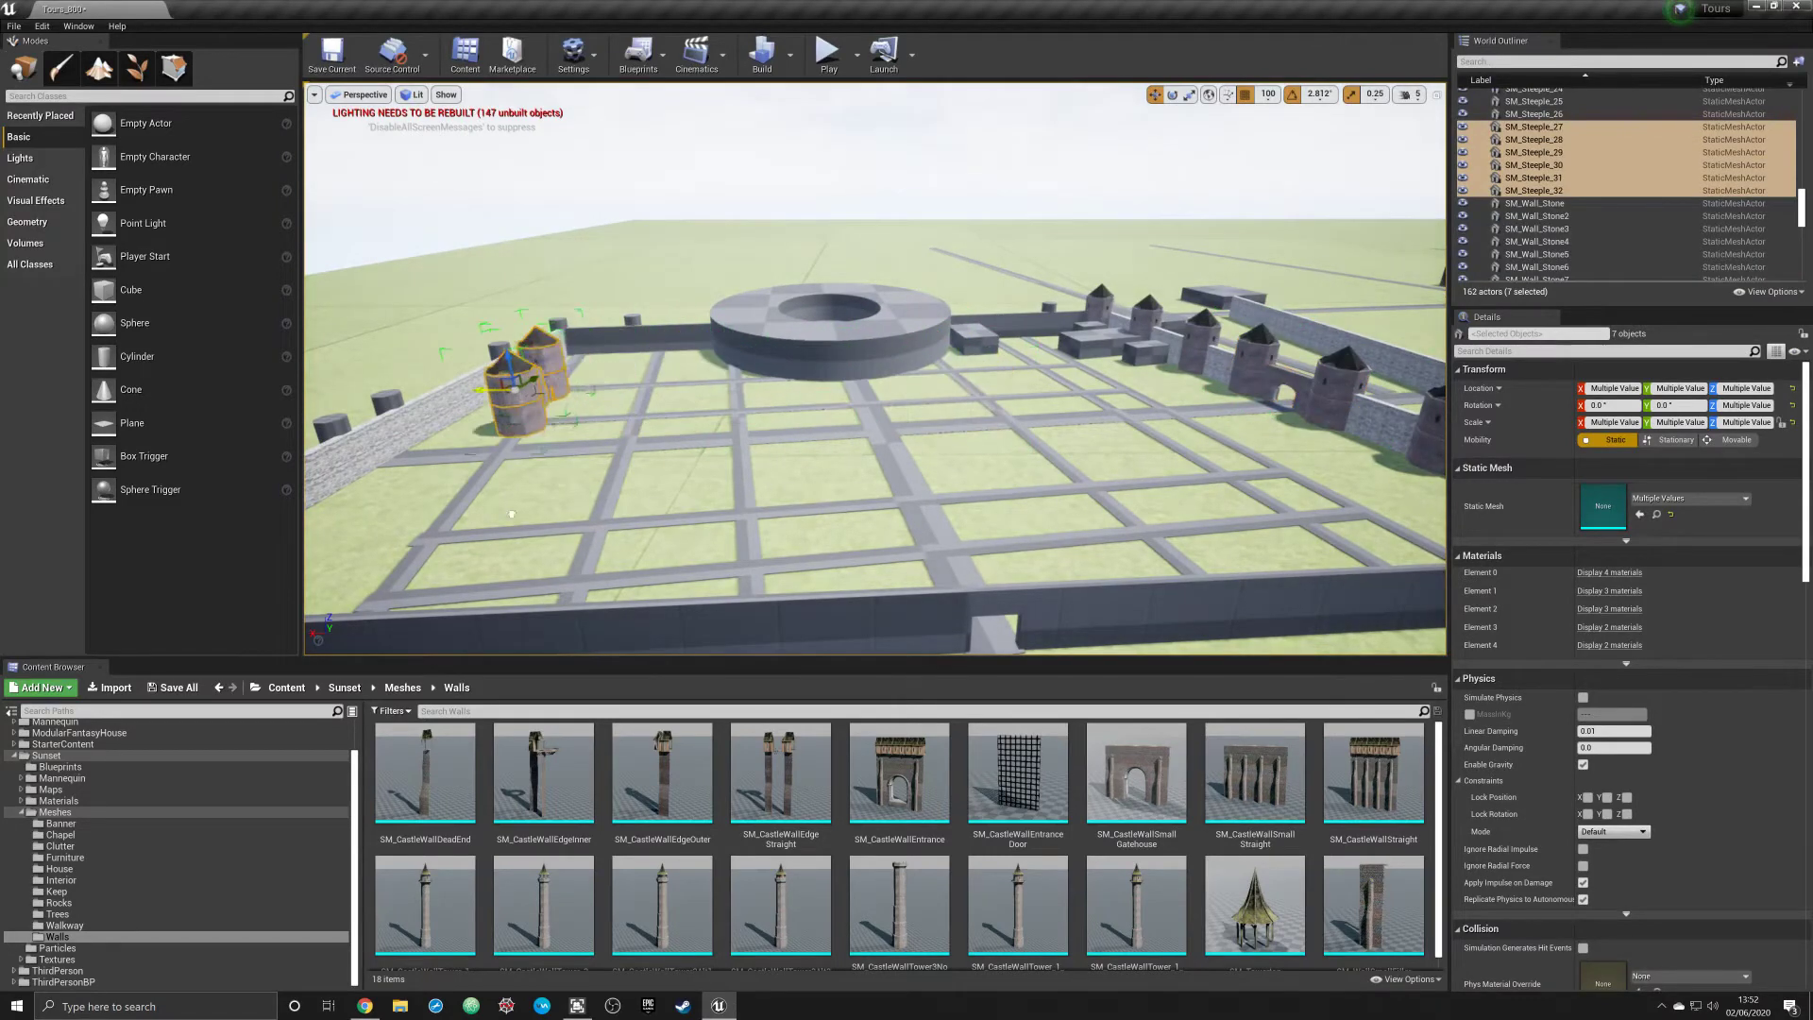
right_drag(396, 503, 326, 489)
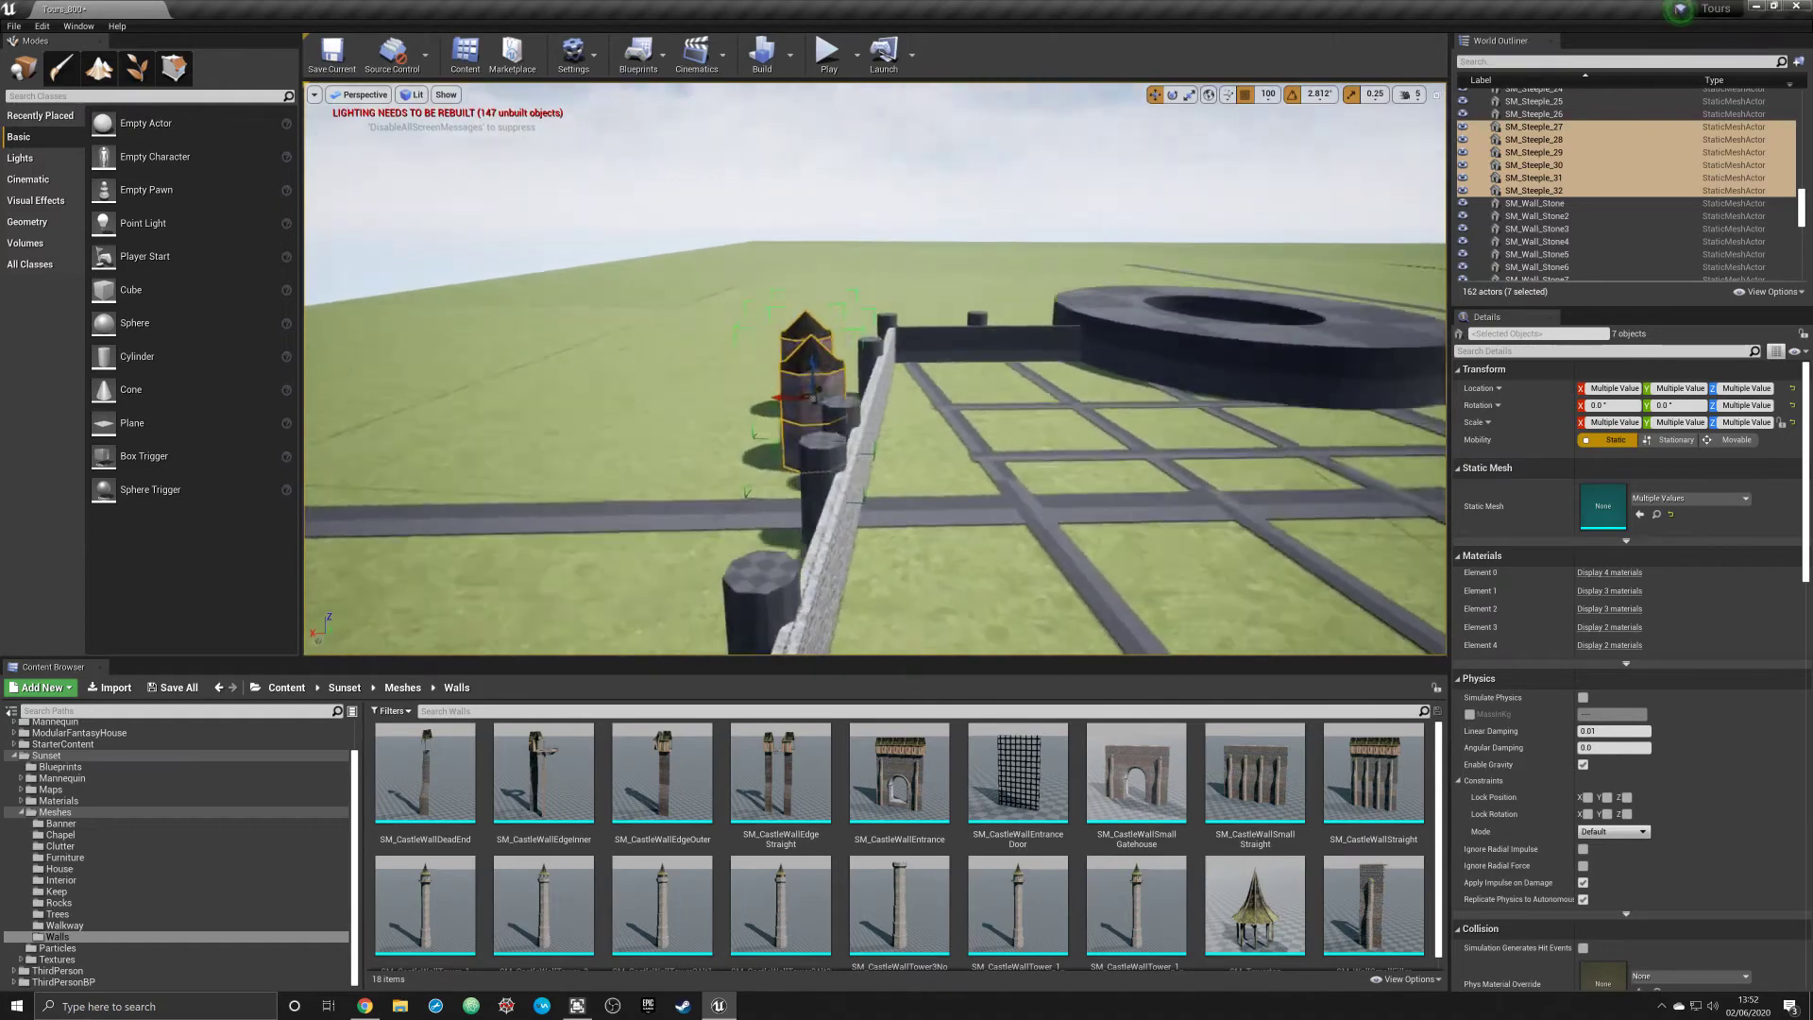
mouse_move(326, 489)
right_down()
mouse_move(468, 483)
mouse_move(1366, 211)
right_up()
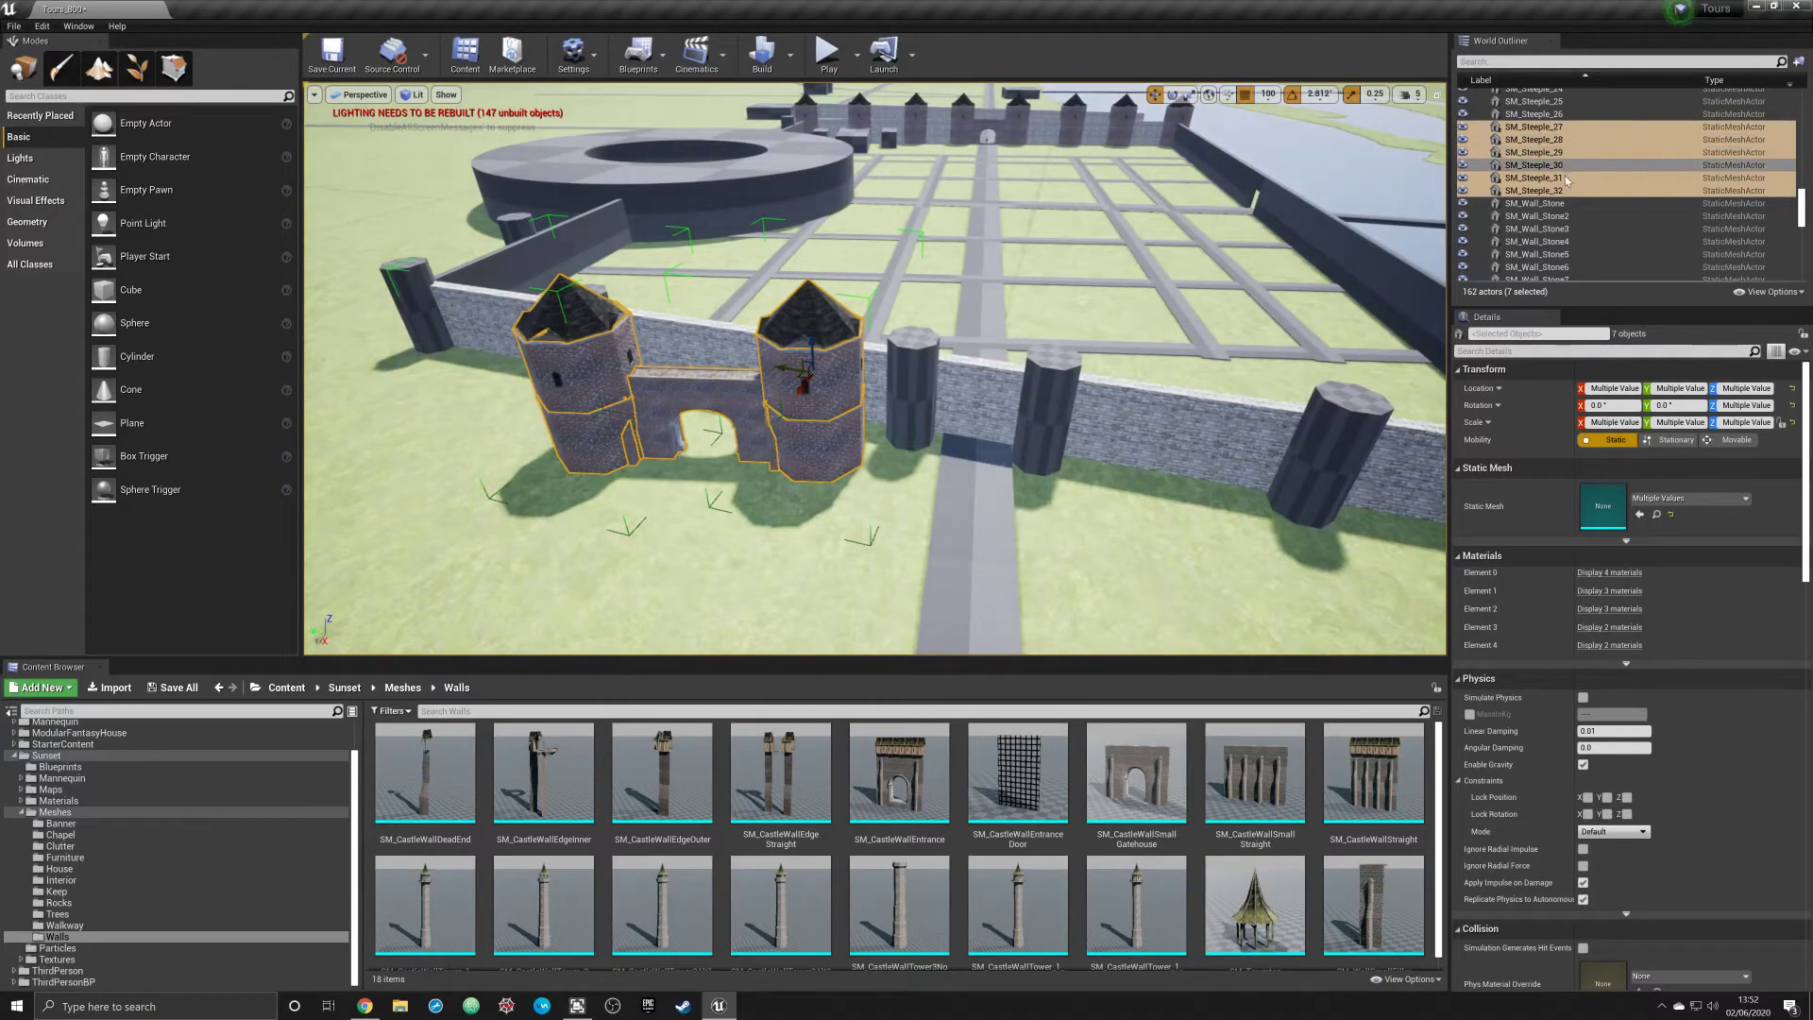
right_click(1572, 150)
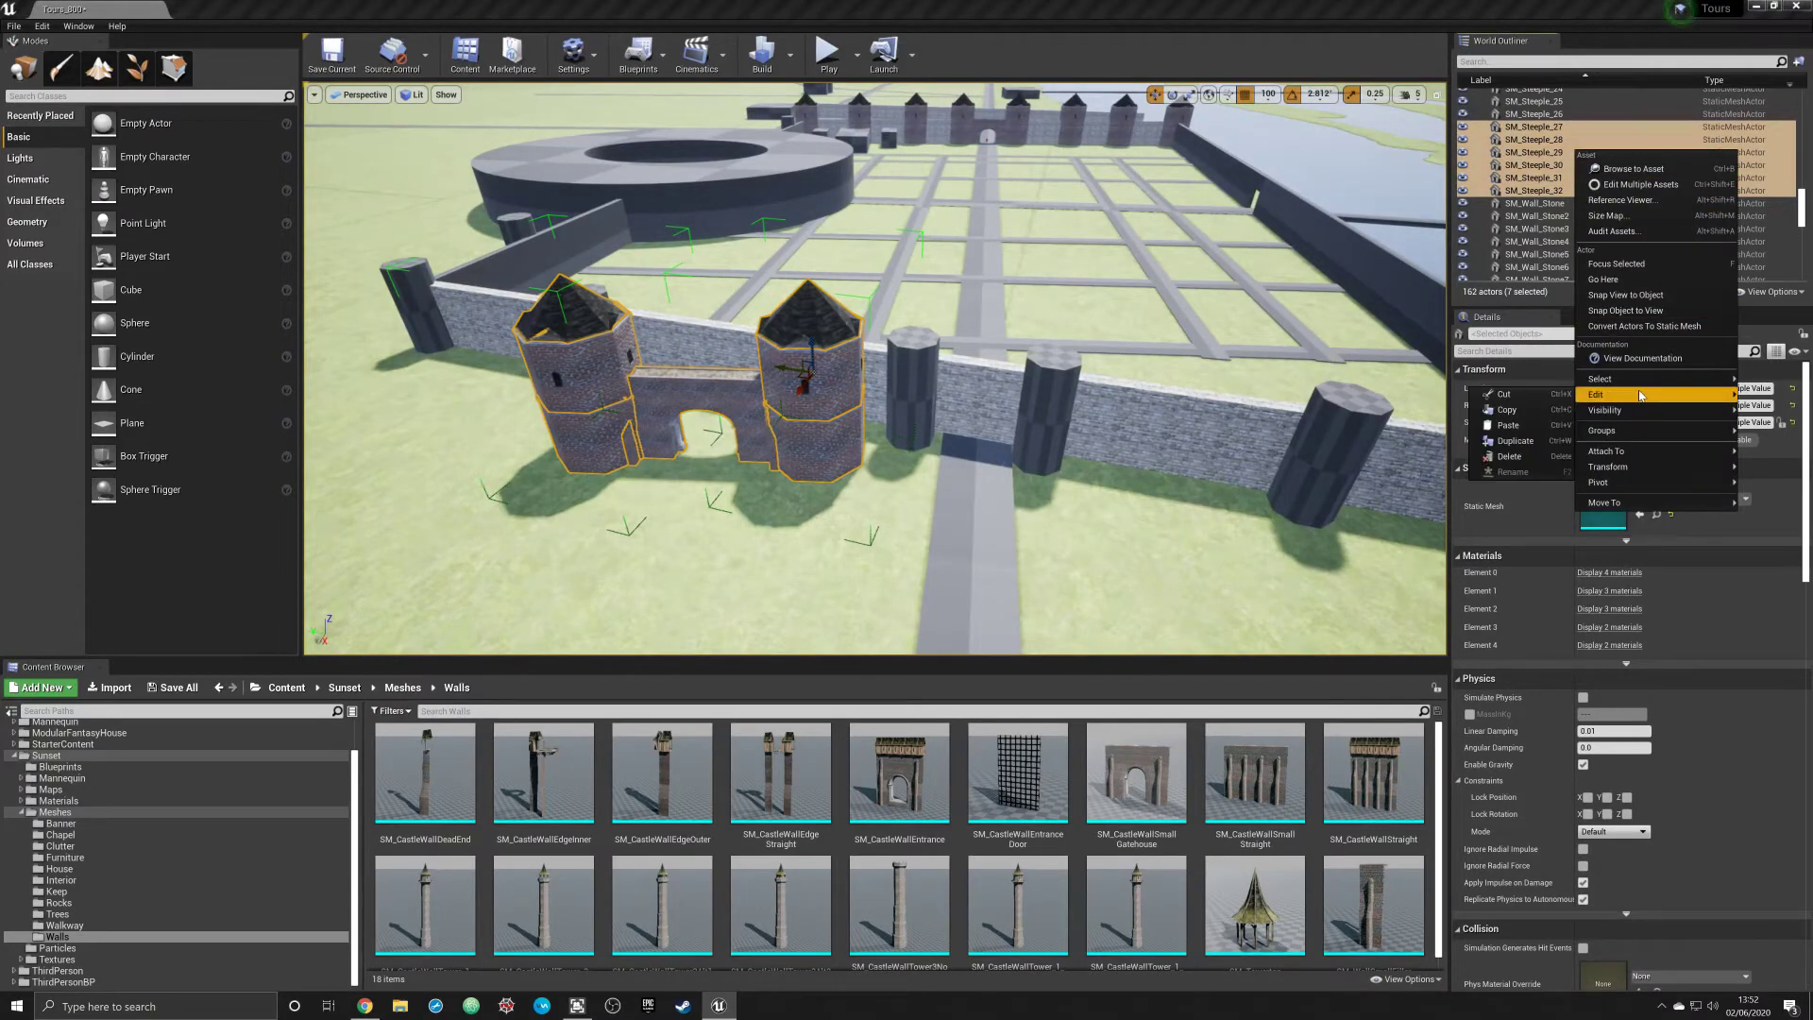
mouse_move(1643, 430)
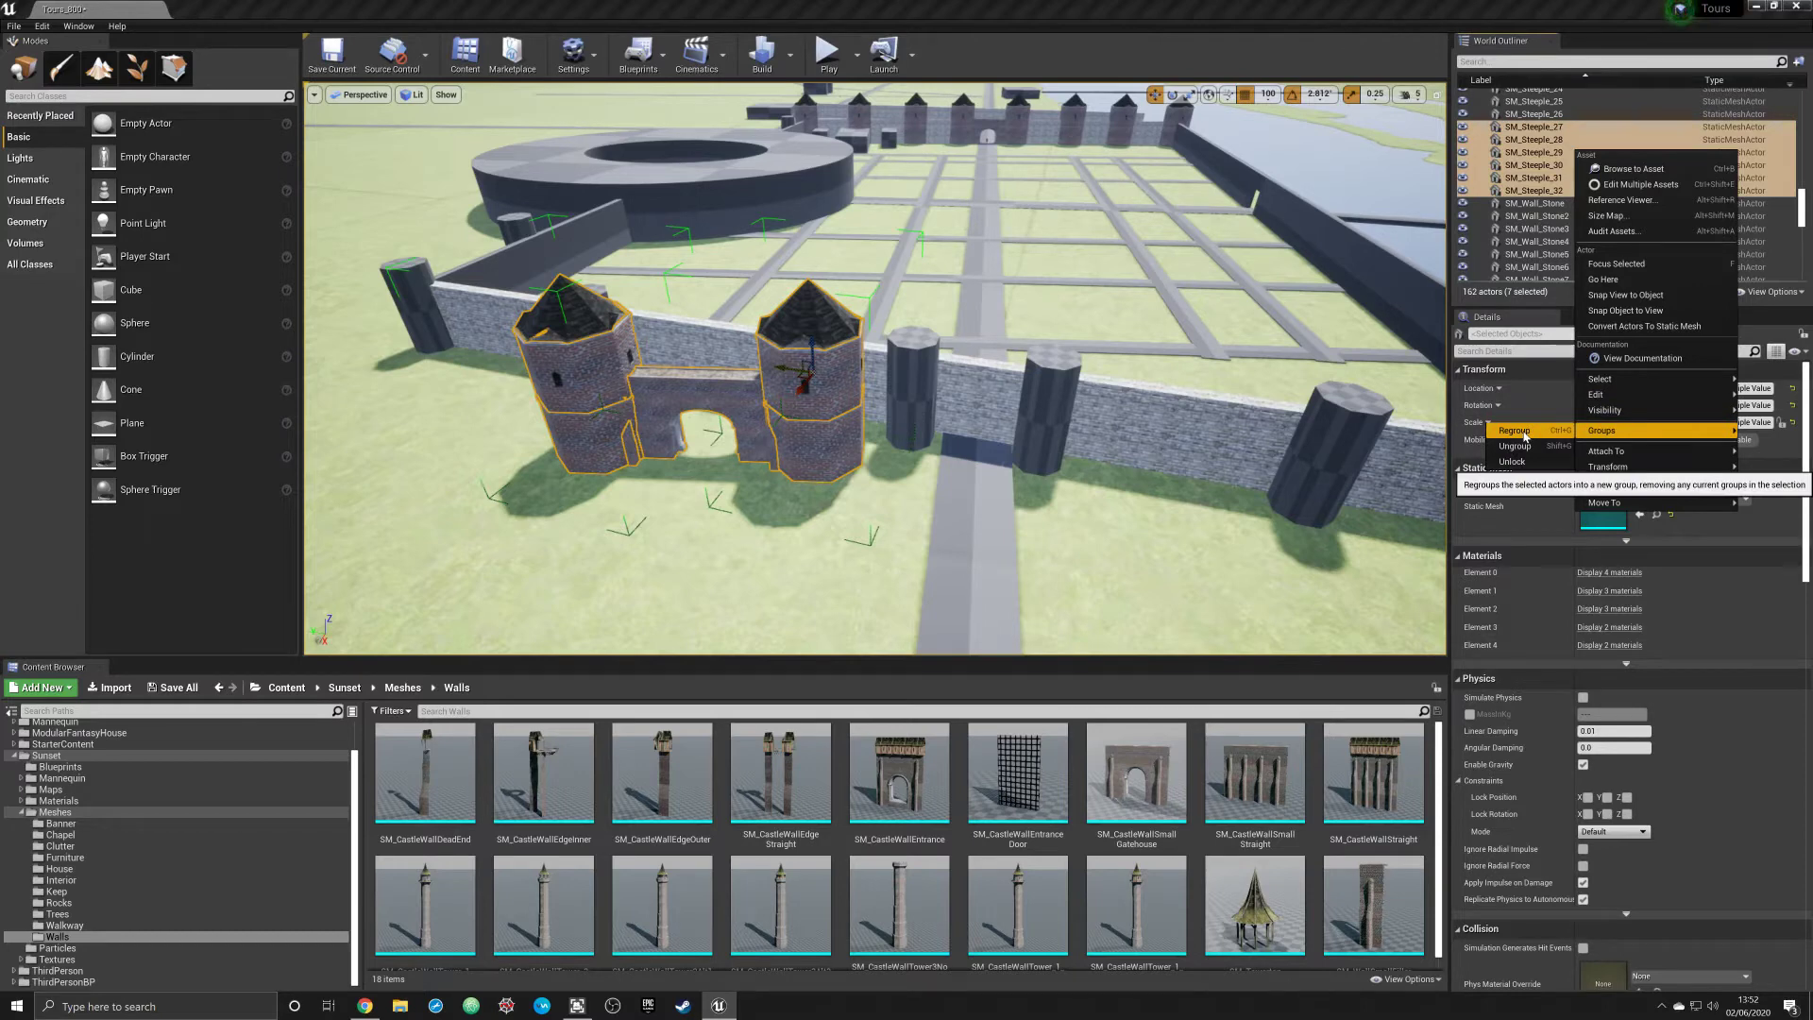
Regroup the copied gatehouse pieces into a single group
click(1517, 431)
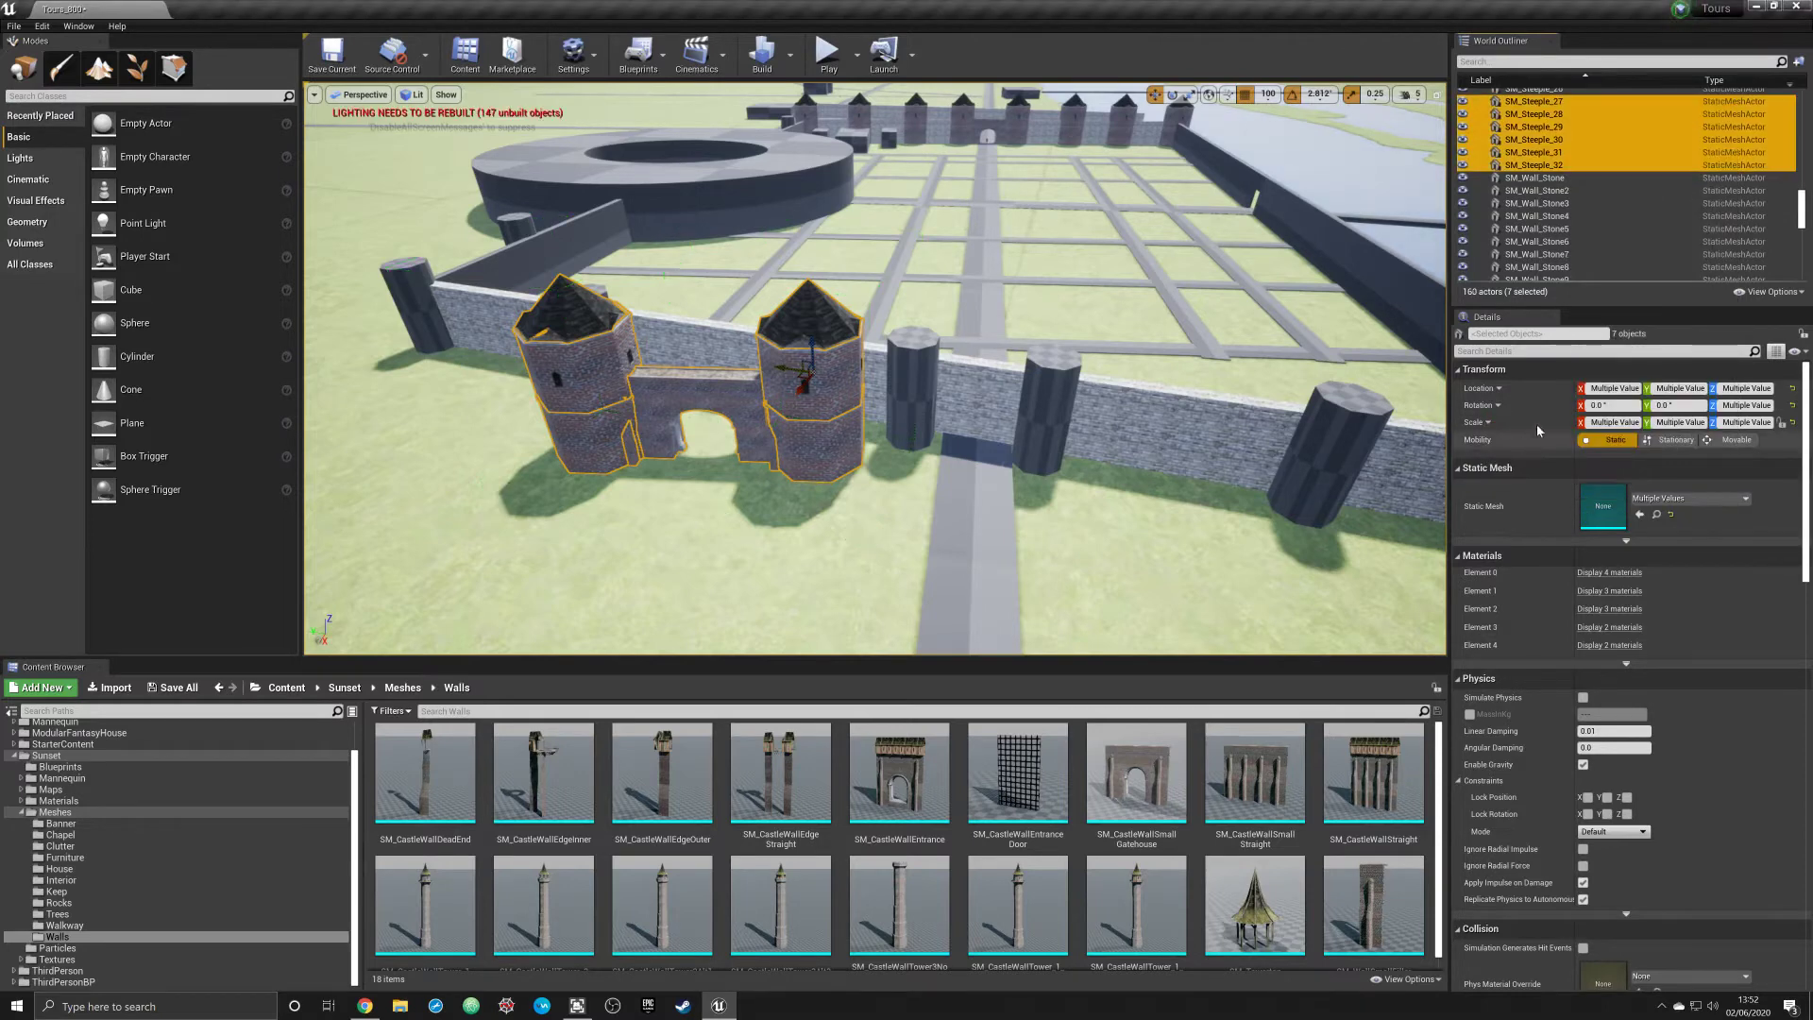
right_click(1562, 129)
click(1584, 406)
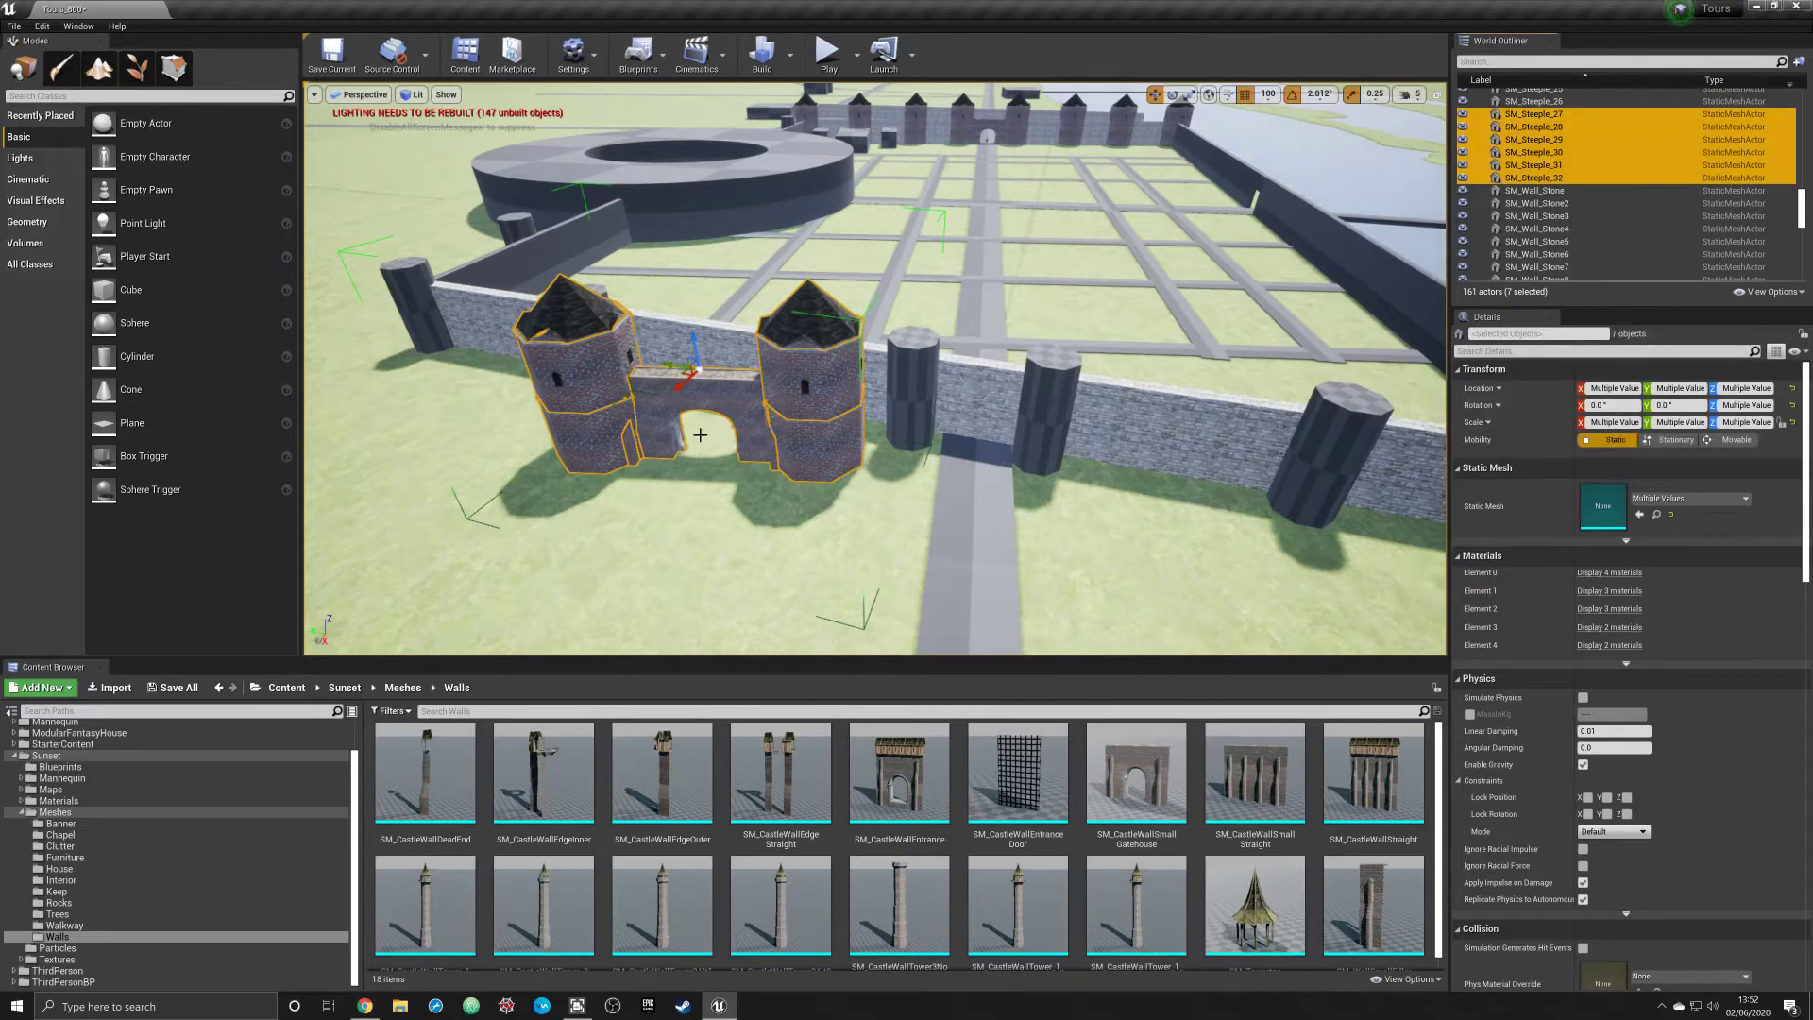
Rotate the gatehouse 90° and move it onto the road at the wall's centre
key(e)
drag(723, 385, 720, 392)
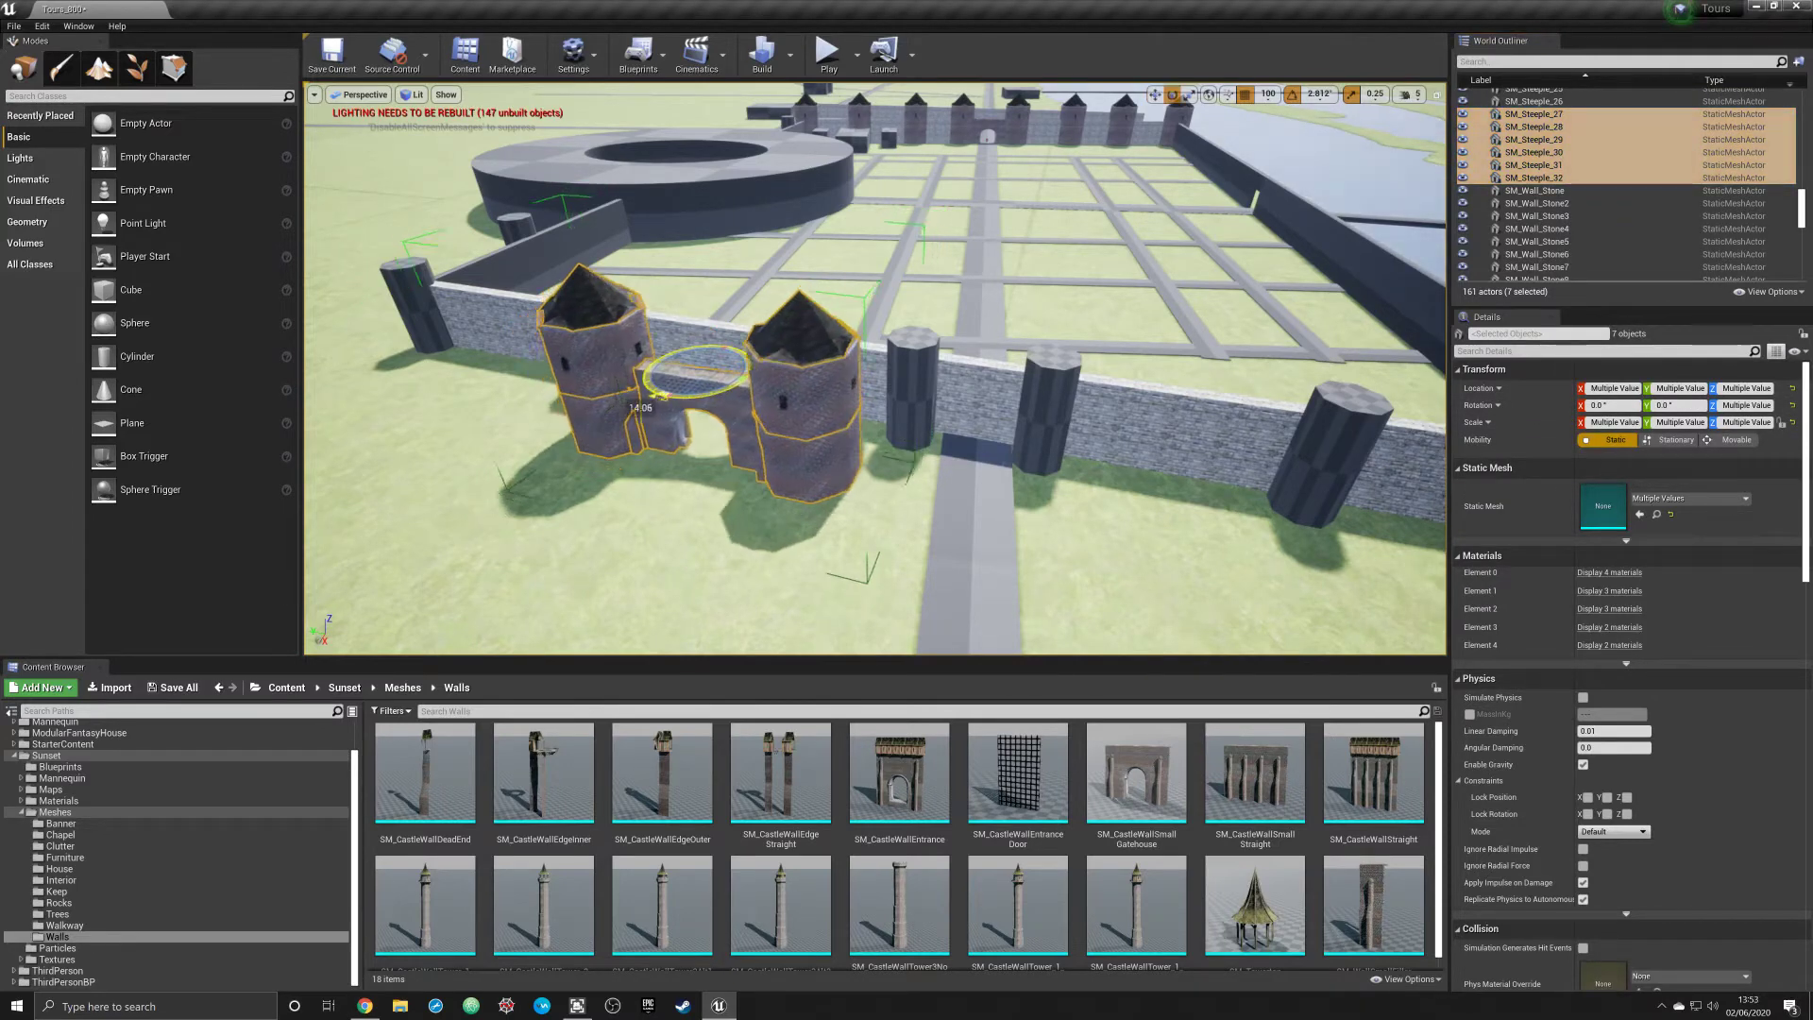
key(w)
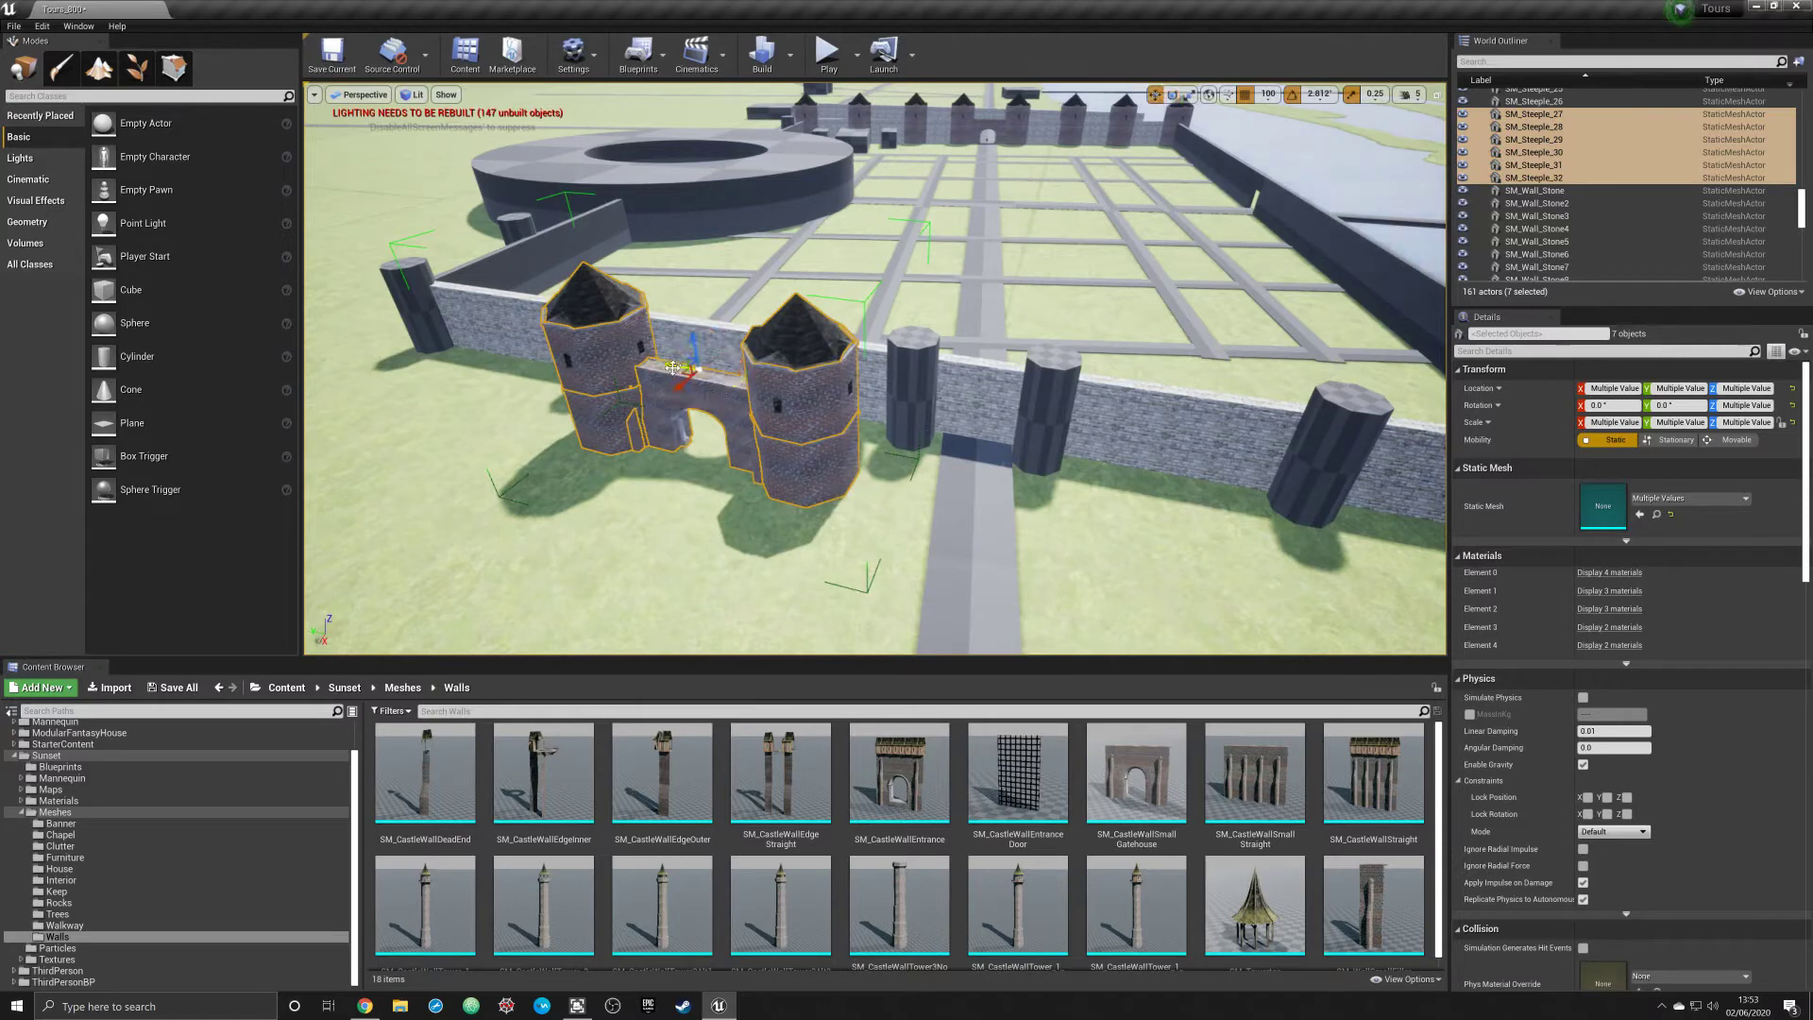
mouse_move(677, 372)
mouse_down()
mouse_move(940, 439)
mouse_move(975, 367)
mouse_up()
scroll(966, 399, up, 2)
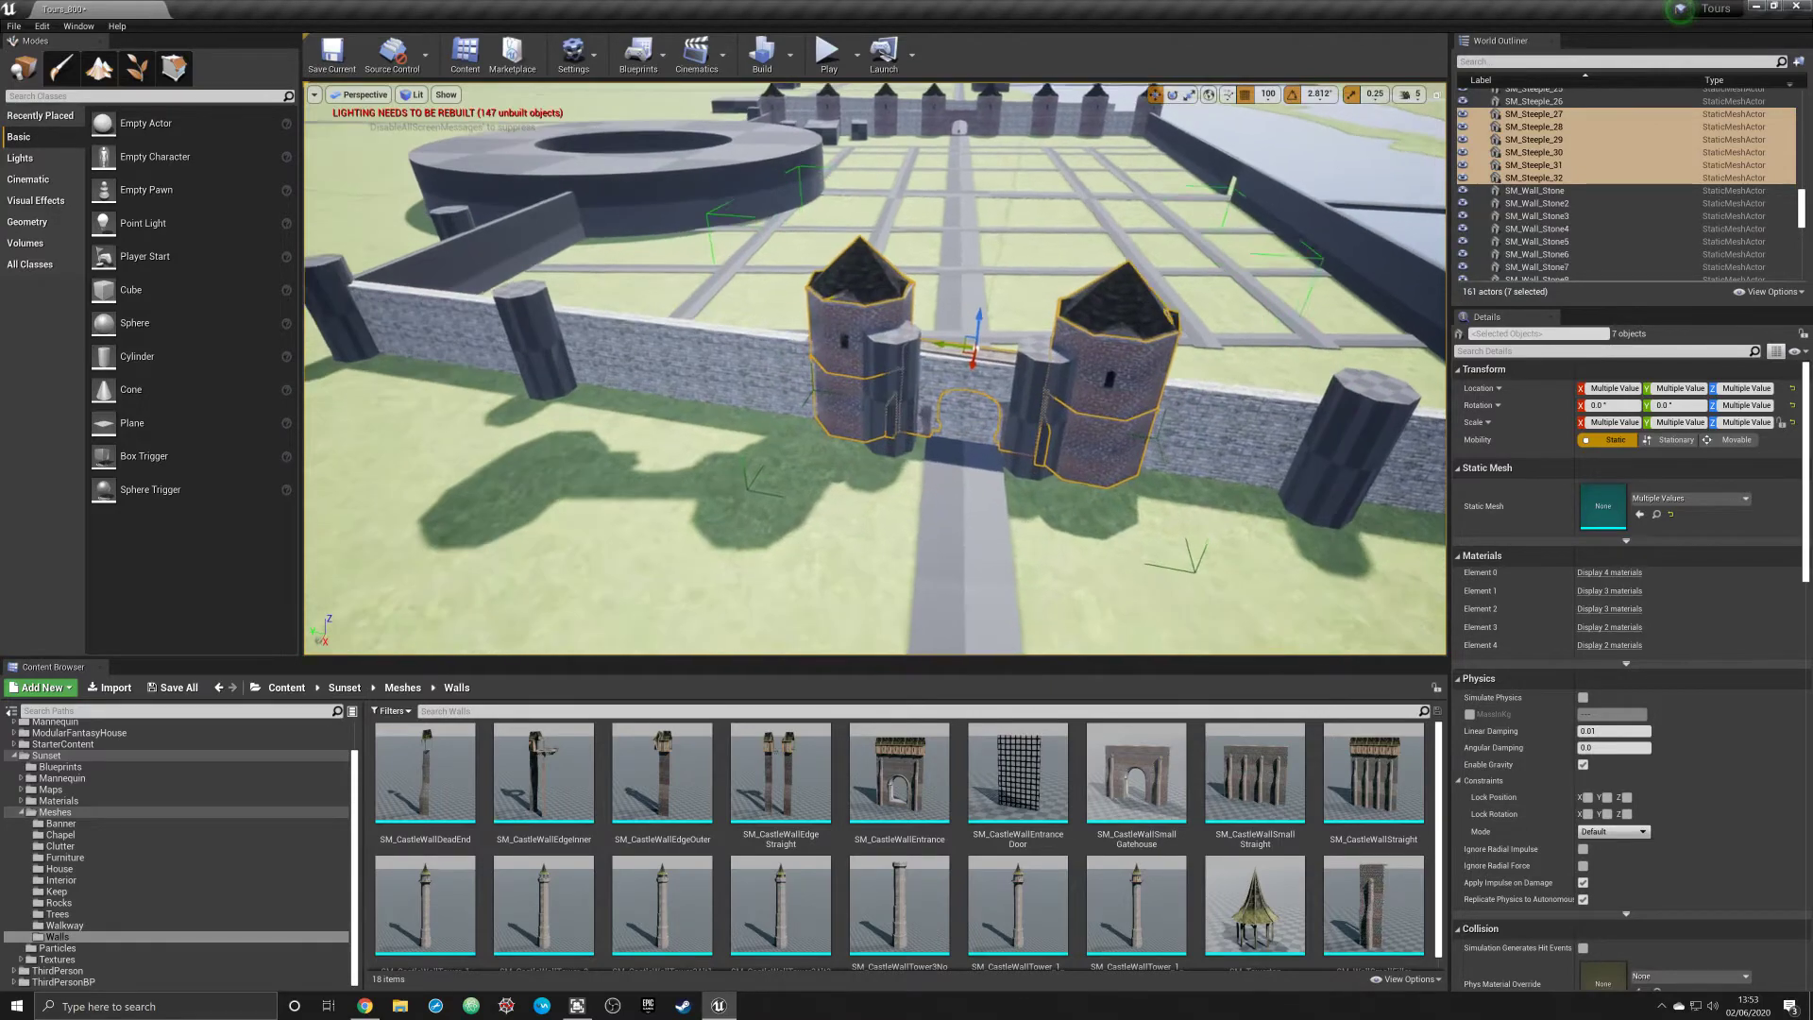
scroll(966, 399, up, 2)
scroll(966, 398, up, 2)
scroll(968, 400, up, 1)
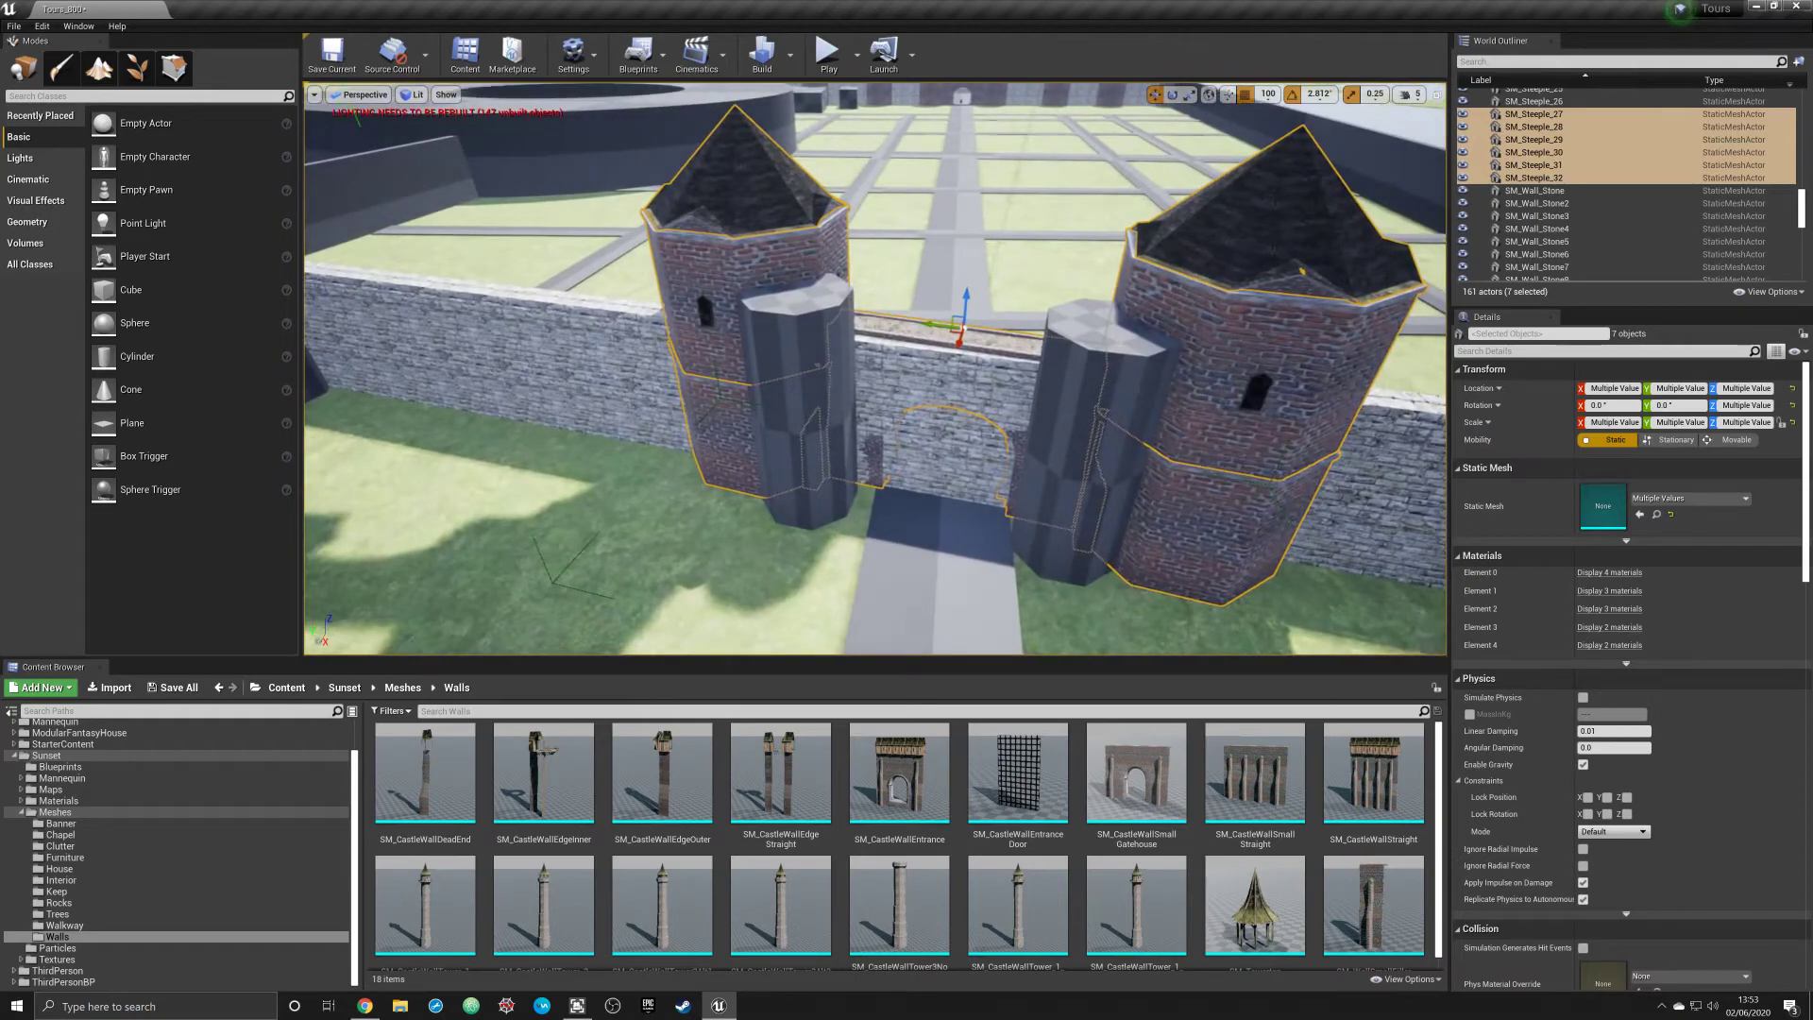
drag(960, 328, 948, 323)
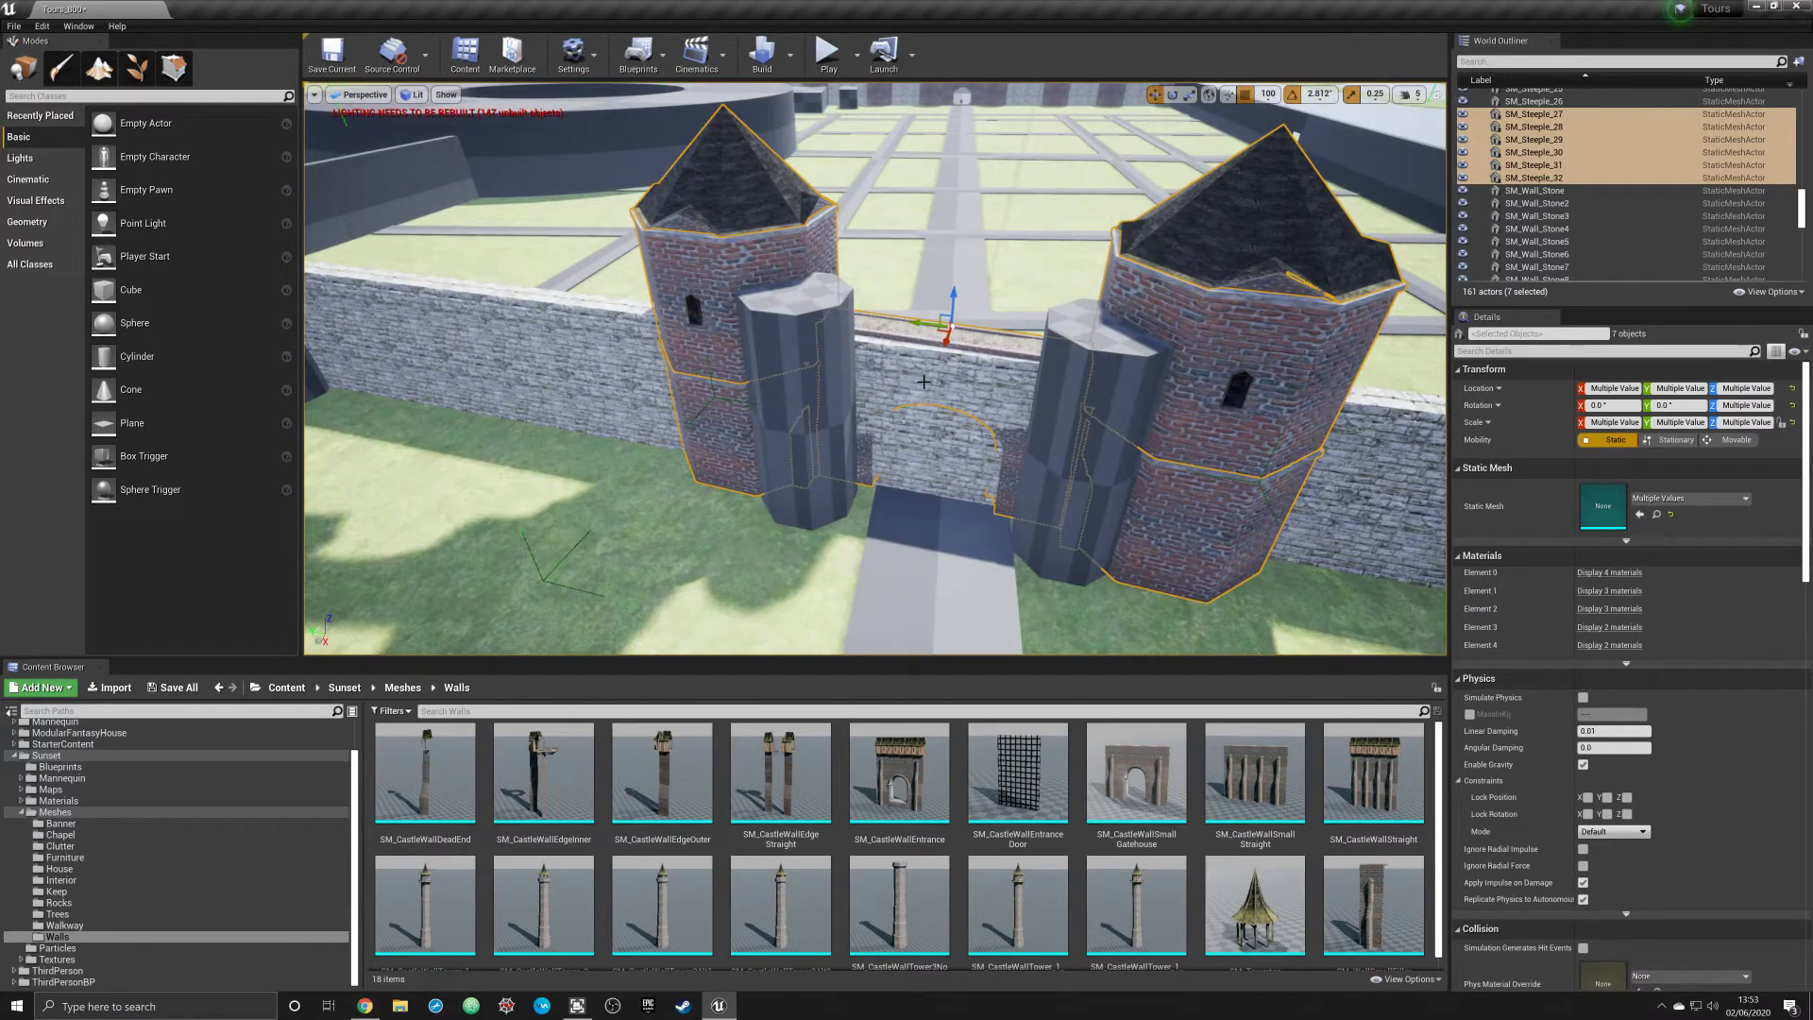
alt+drag(914, 385, 912, 410)
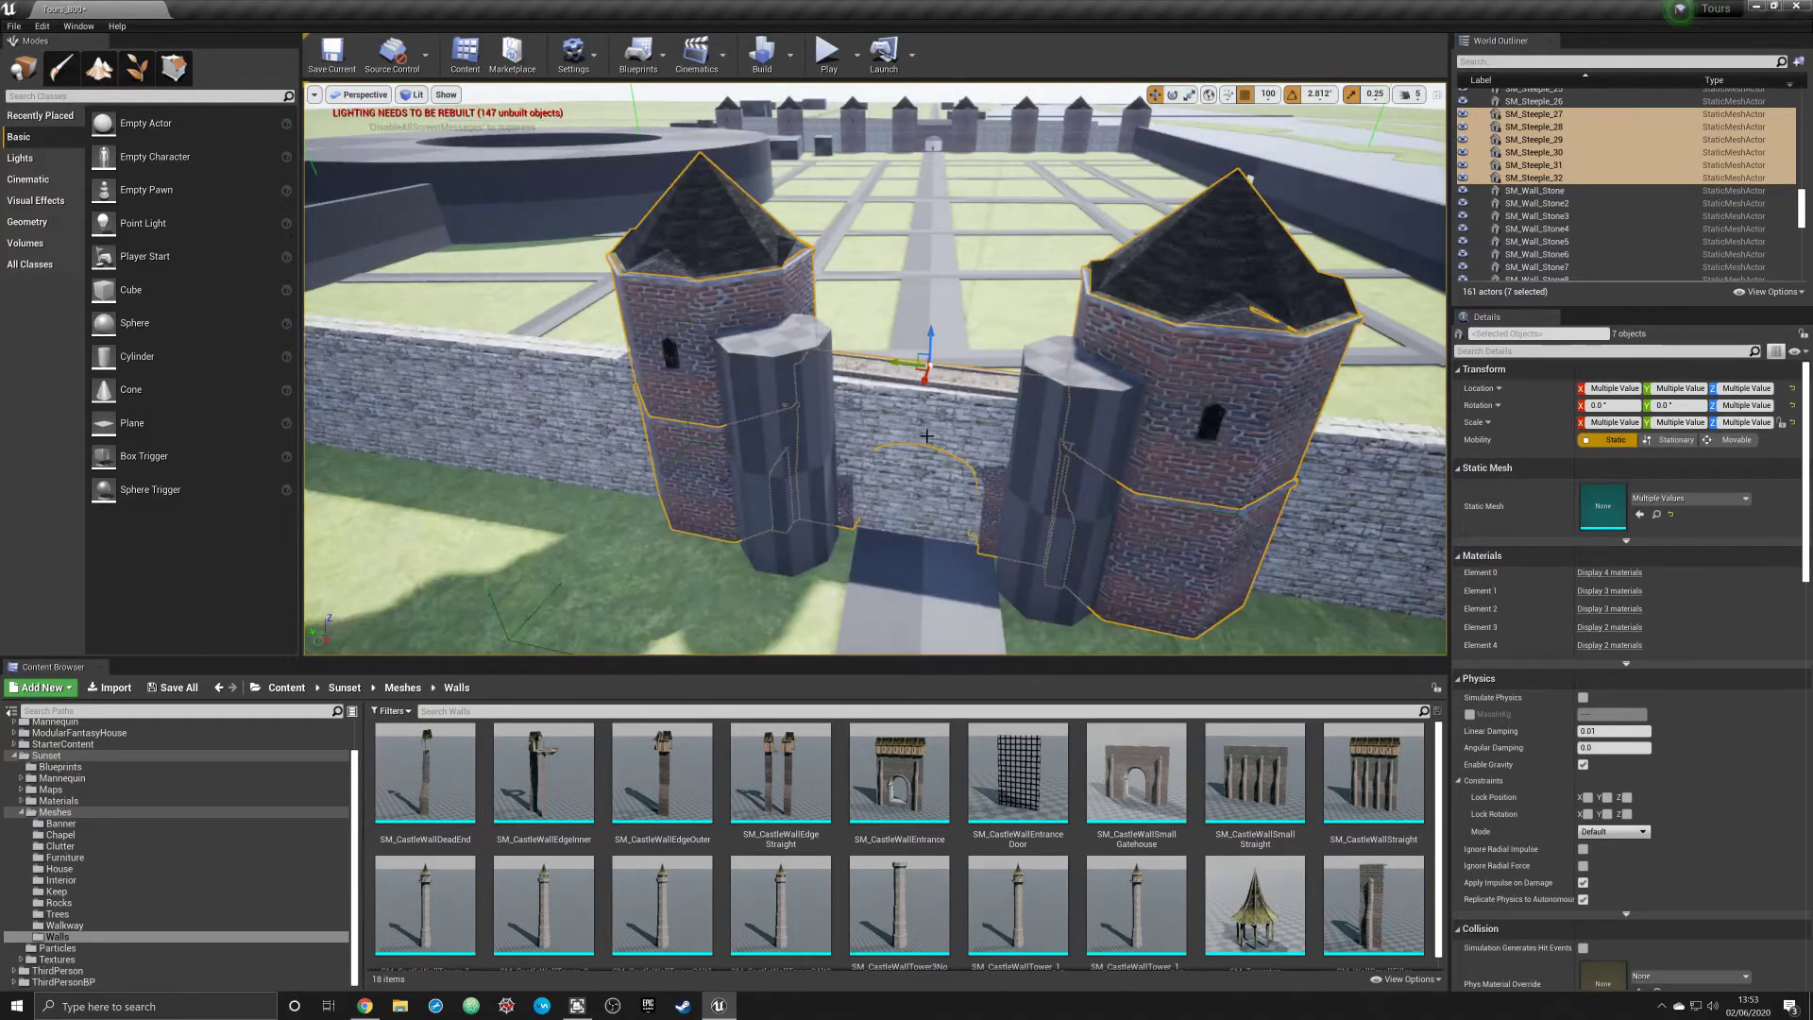
Delete the wall piece blocking the archway and the left and right blockout towers
click(911, 493)
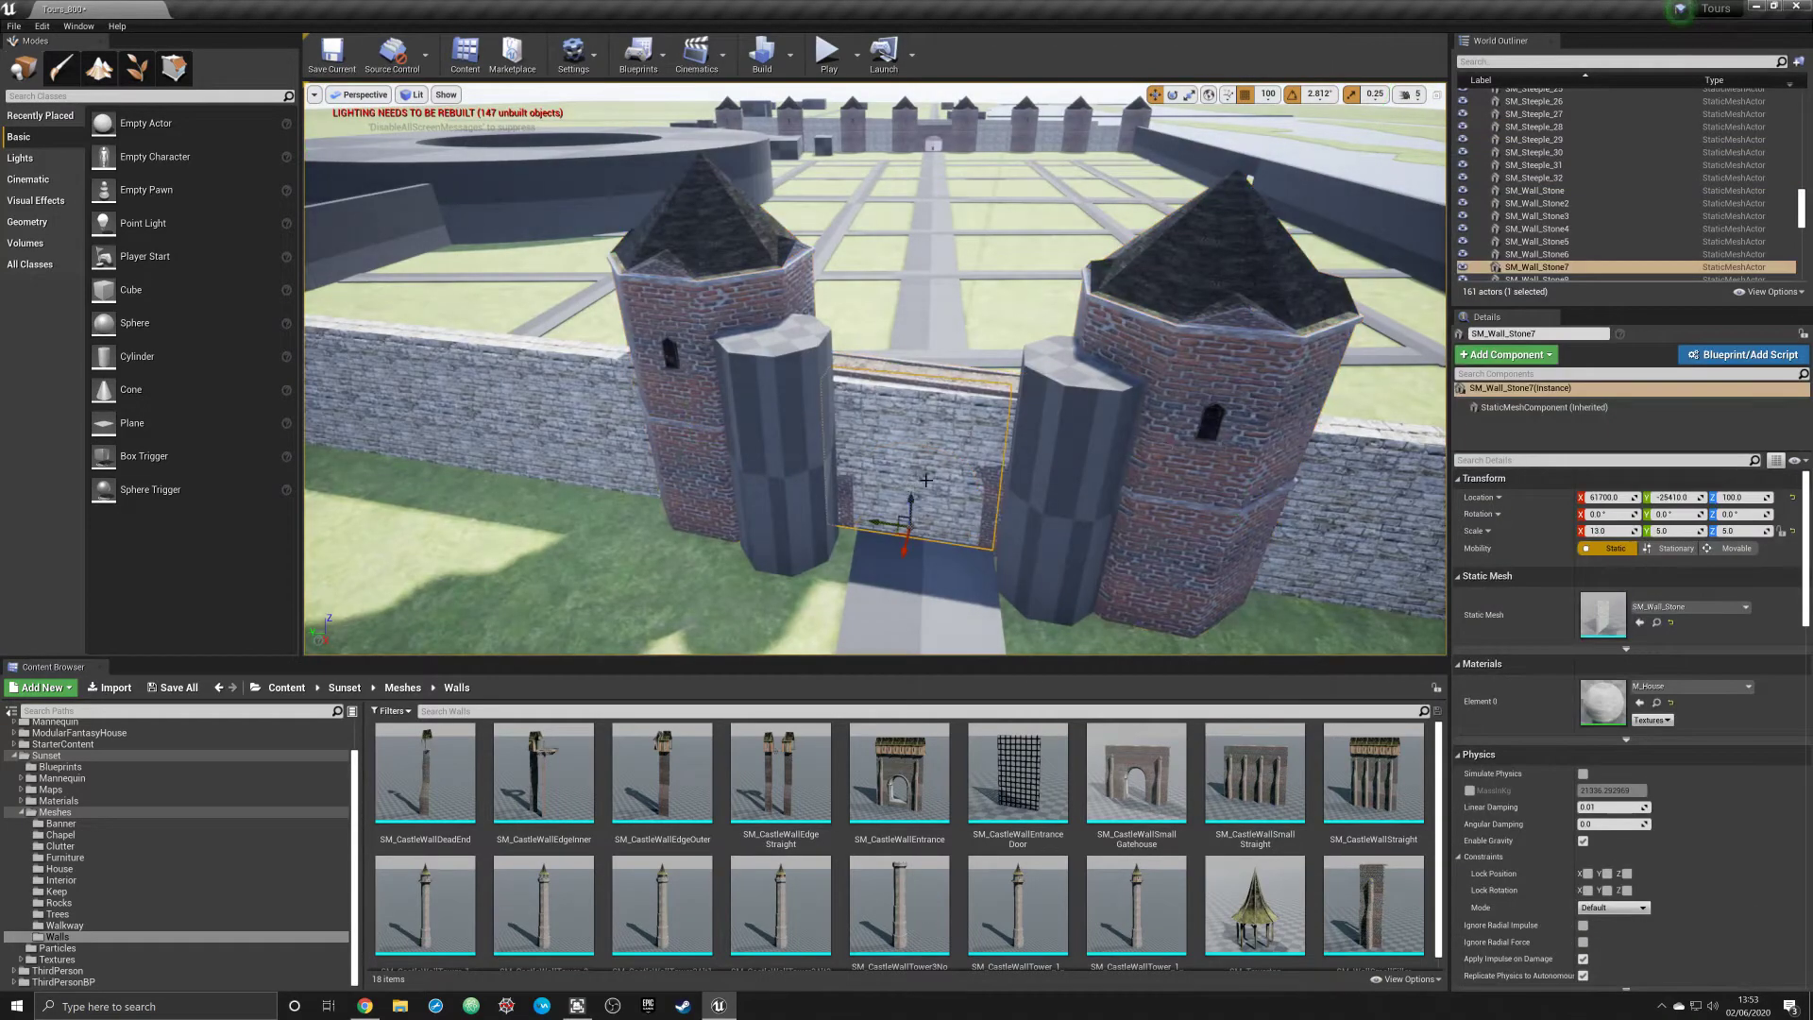
key(Delete)
click(779, 425)
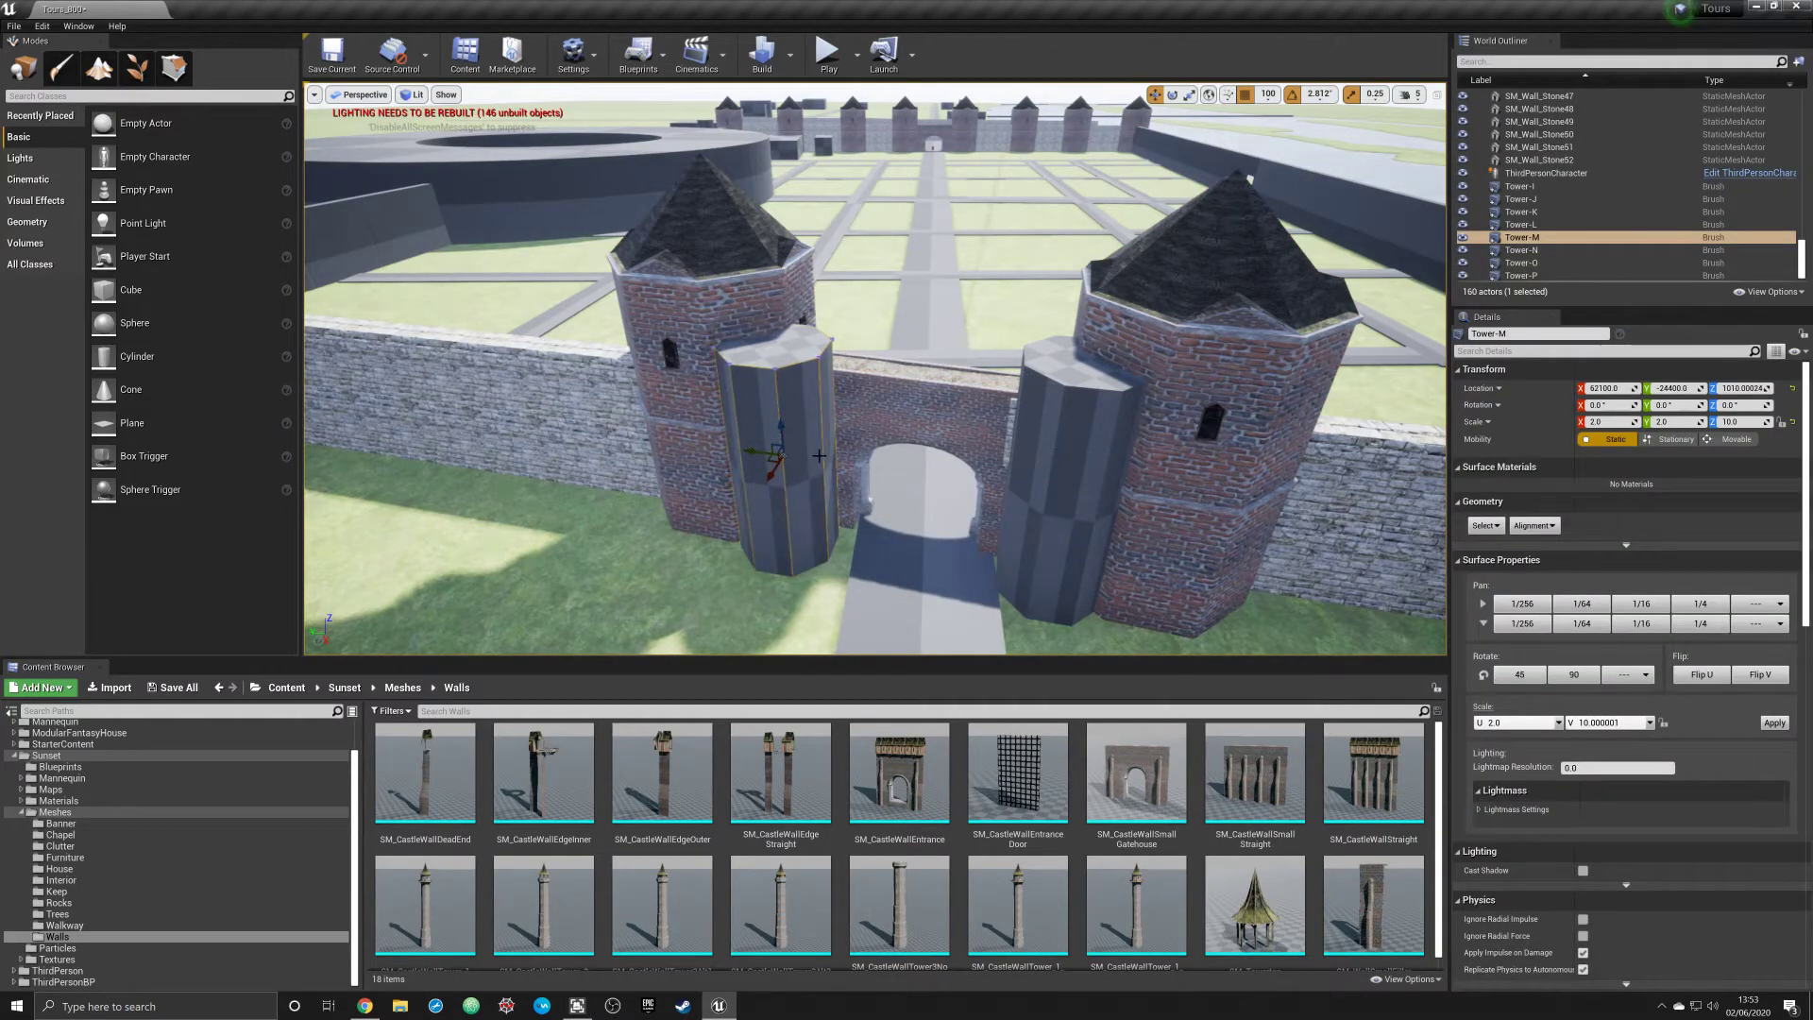
key(Delete)
click(1063, 442)
key(Delete)
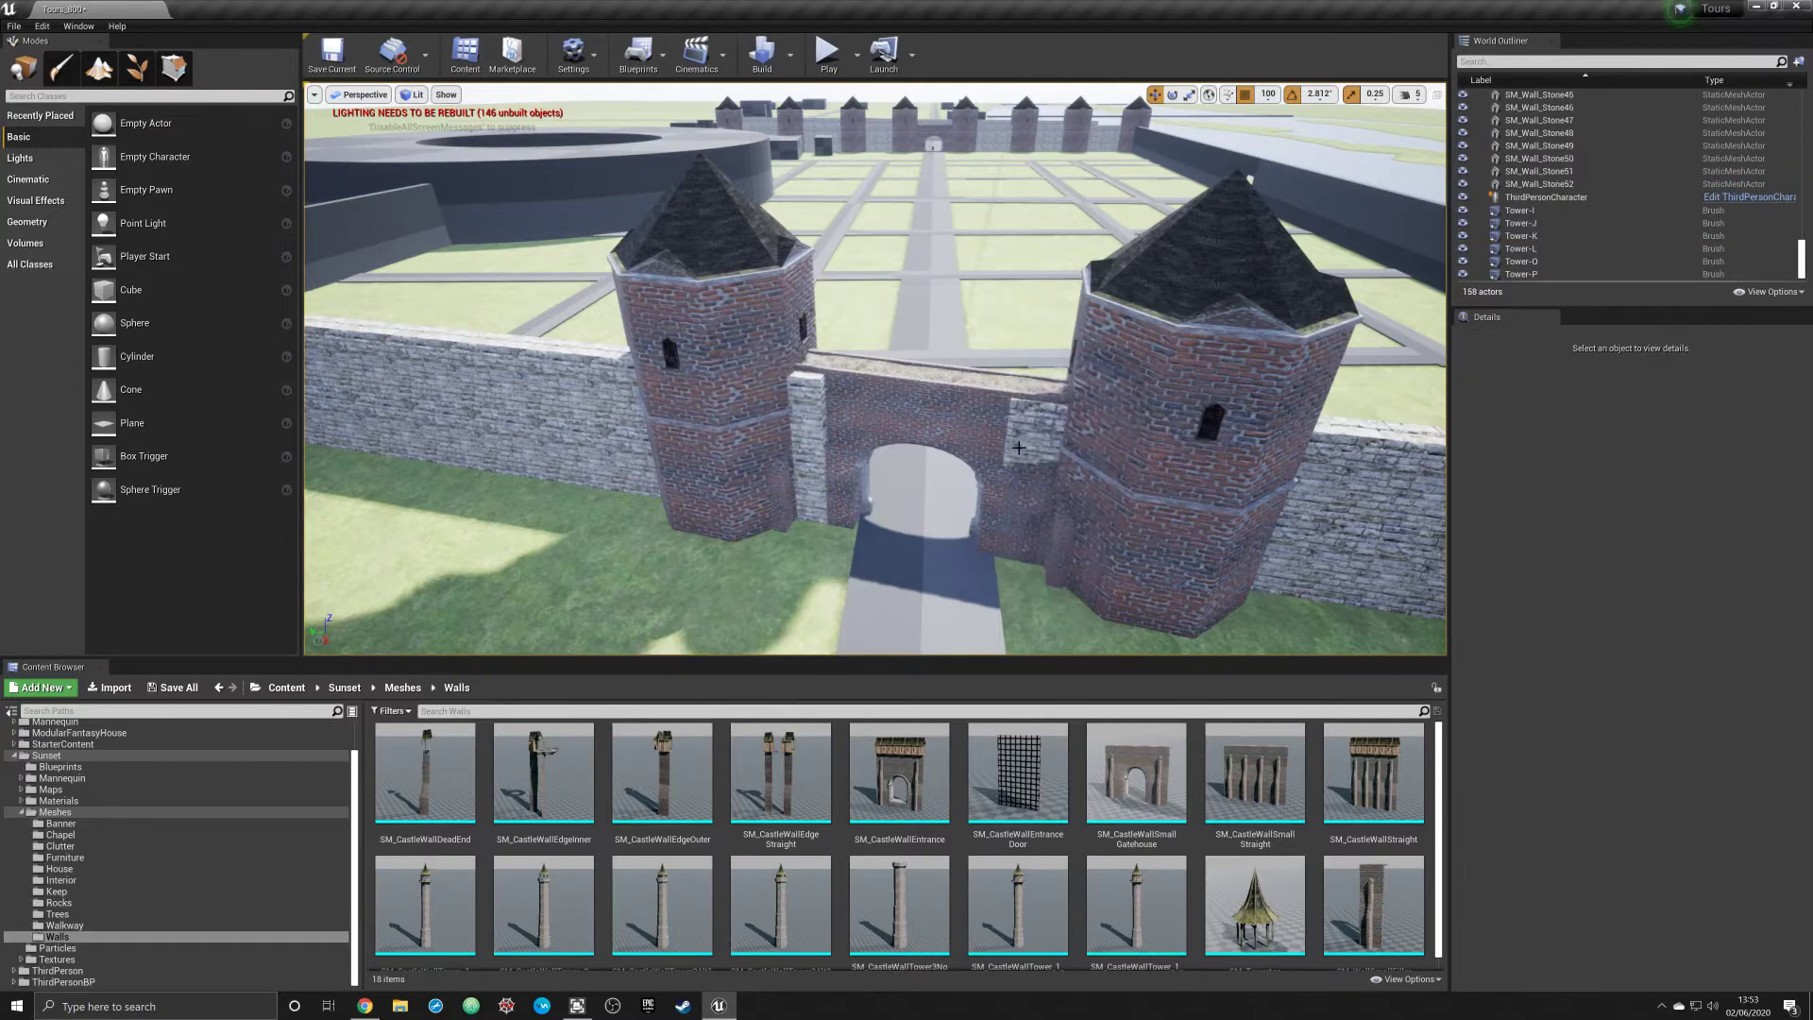
Nudge the selected gatehouse towers and wall slightly into place
click(920, 398)
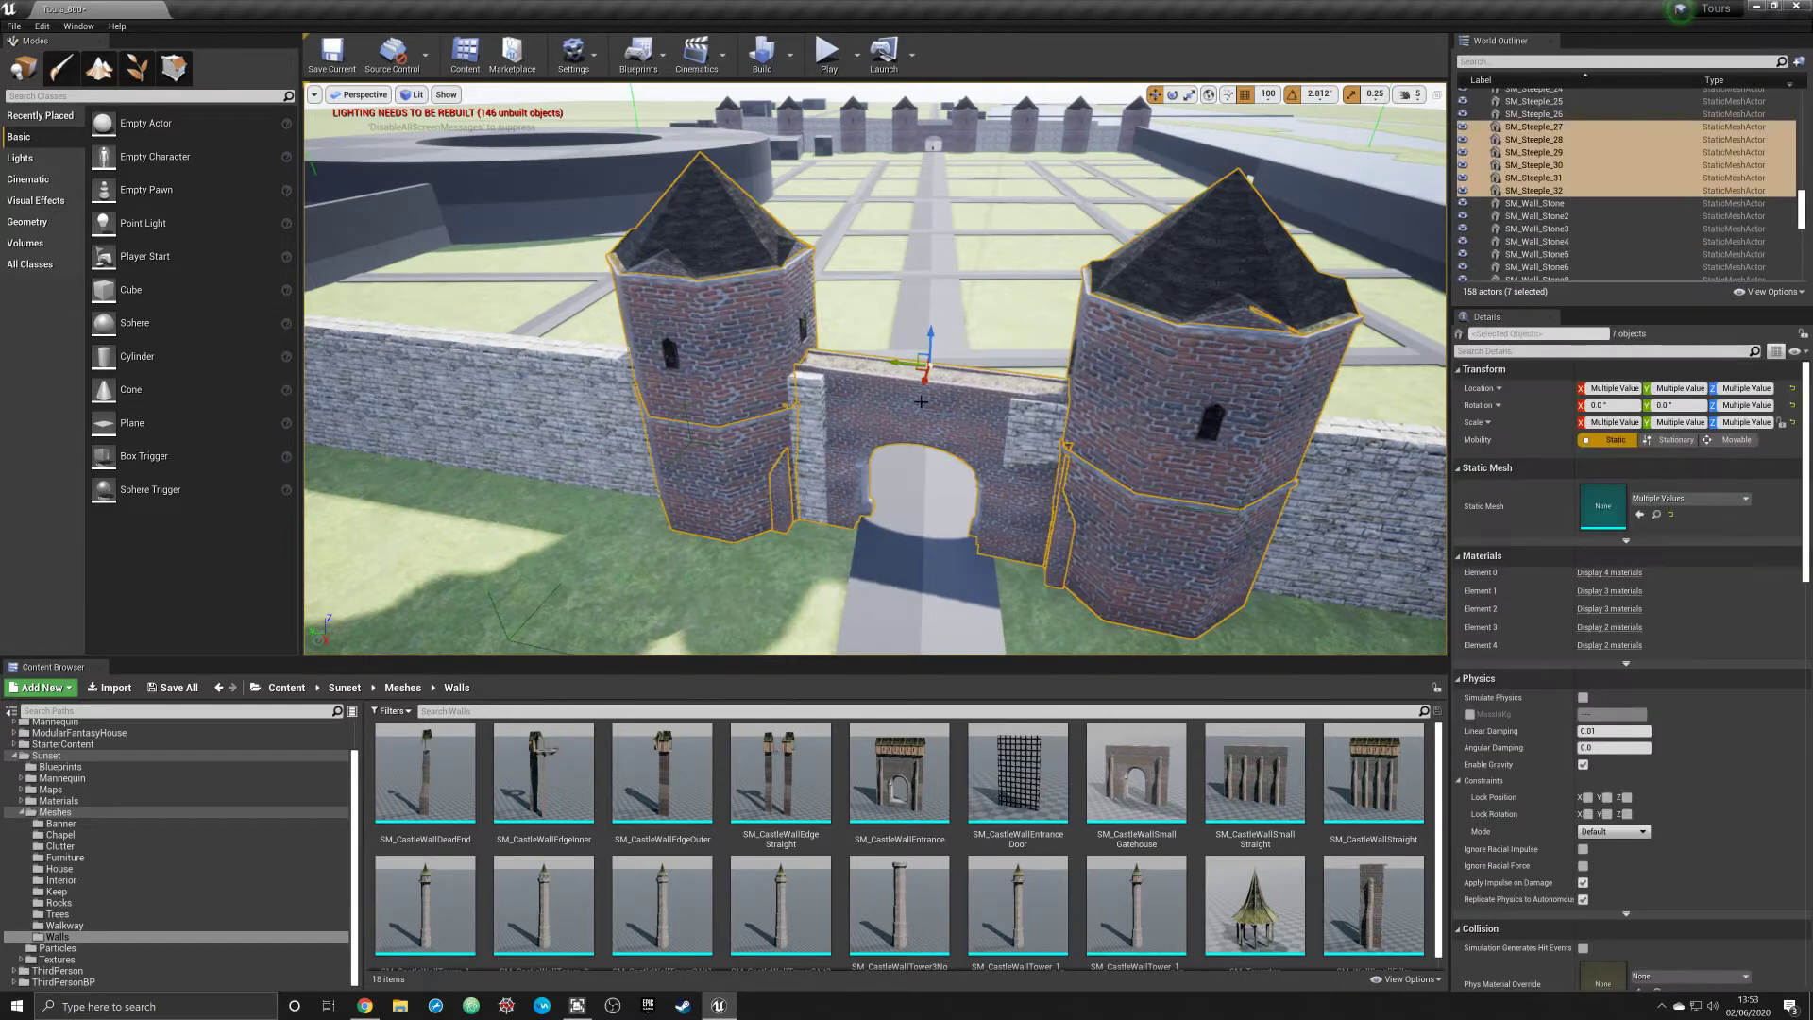
drag(924, 382, 921, 387)
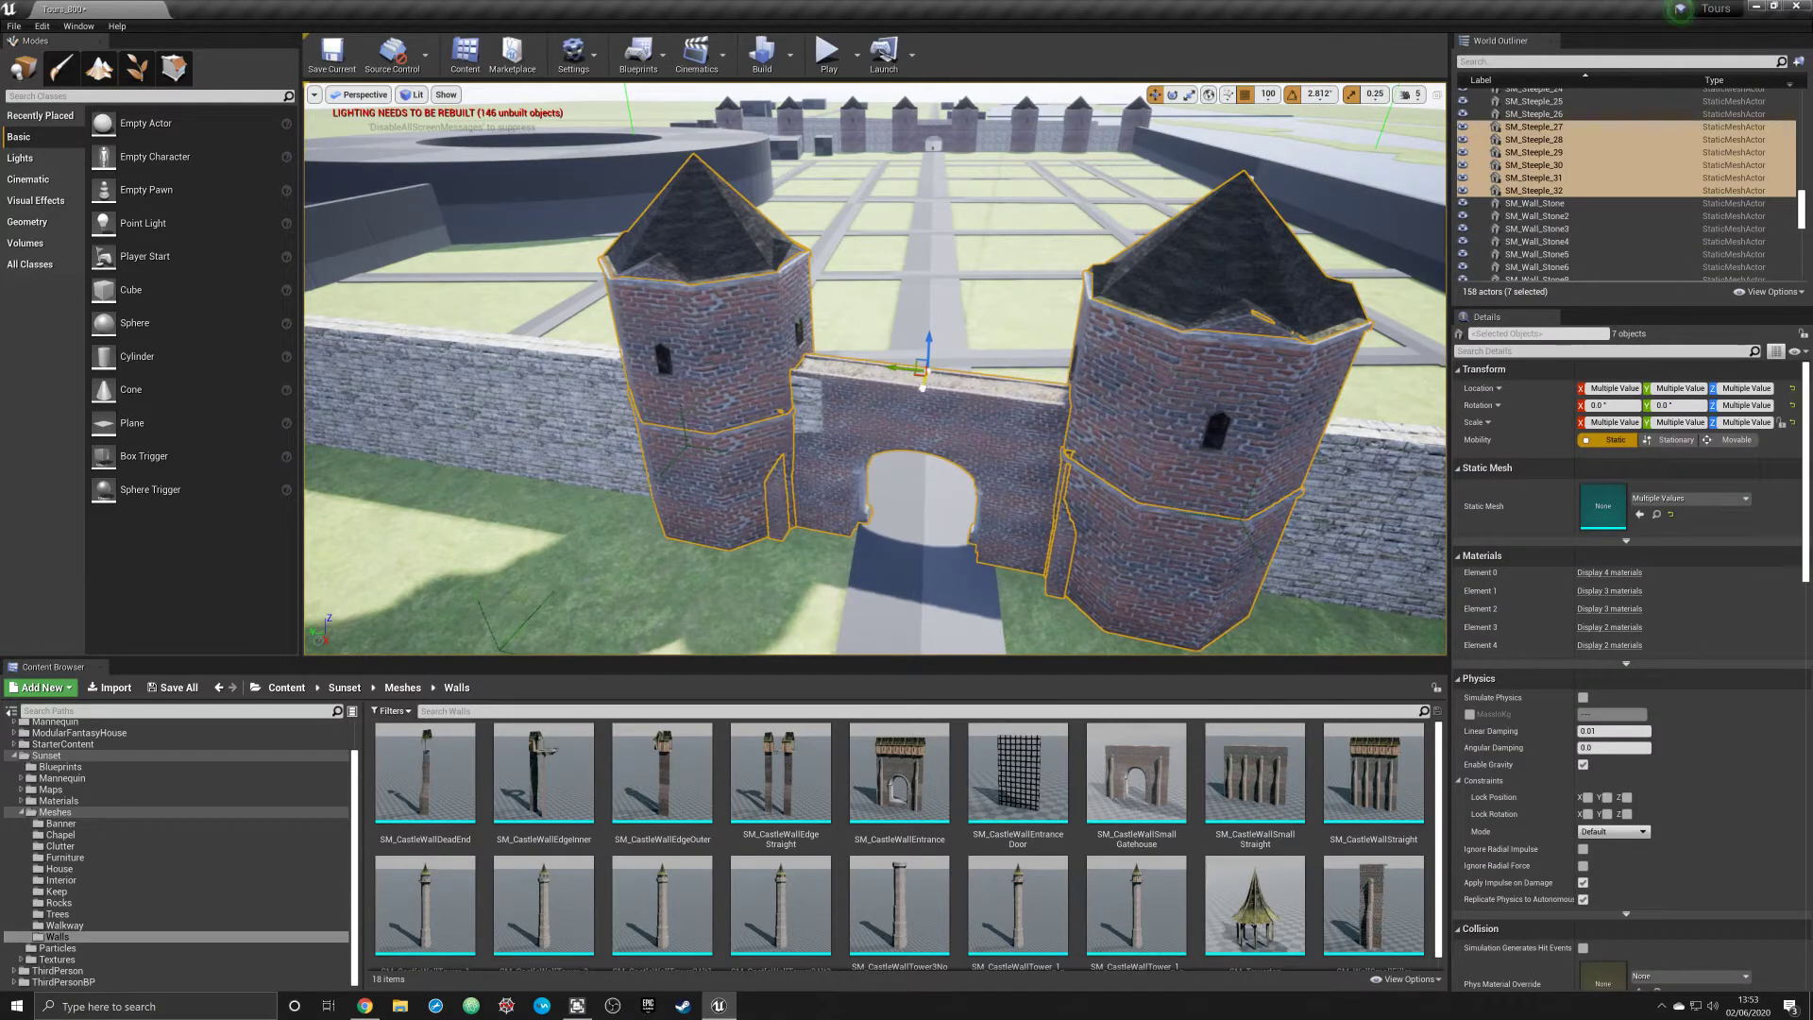
right_drag(876, 369, 766, 390)
mouse_move(998, 403)
right_down()
mouse_move(945, 401)
mouse_move(1028, 415)
right_up()
Delete the two leftover blockout gate pieces around the arch
click(999, 412)
key(Delete)
click(1162, 503)
key(Delete)
right_drag(1162, 502, 934, 530)
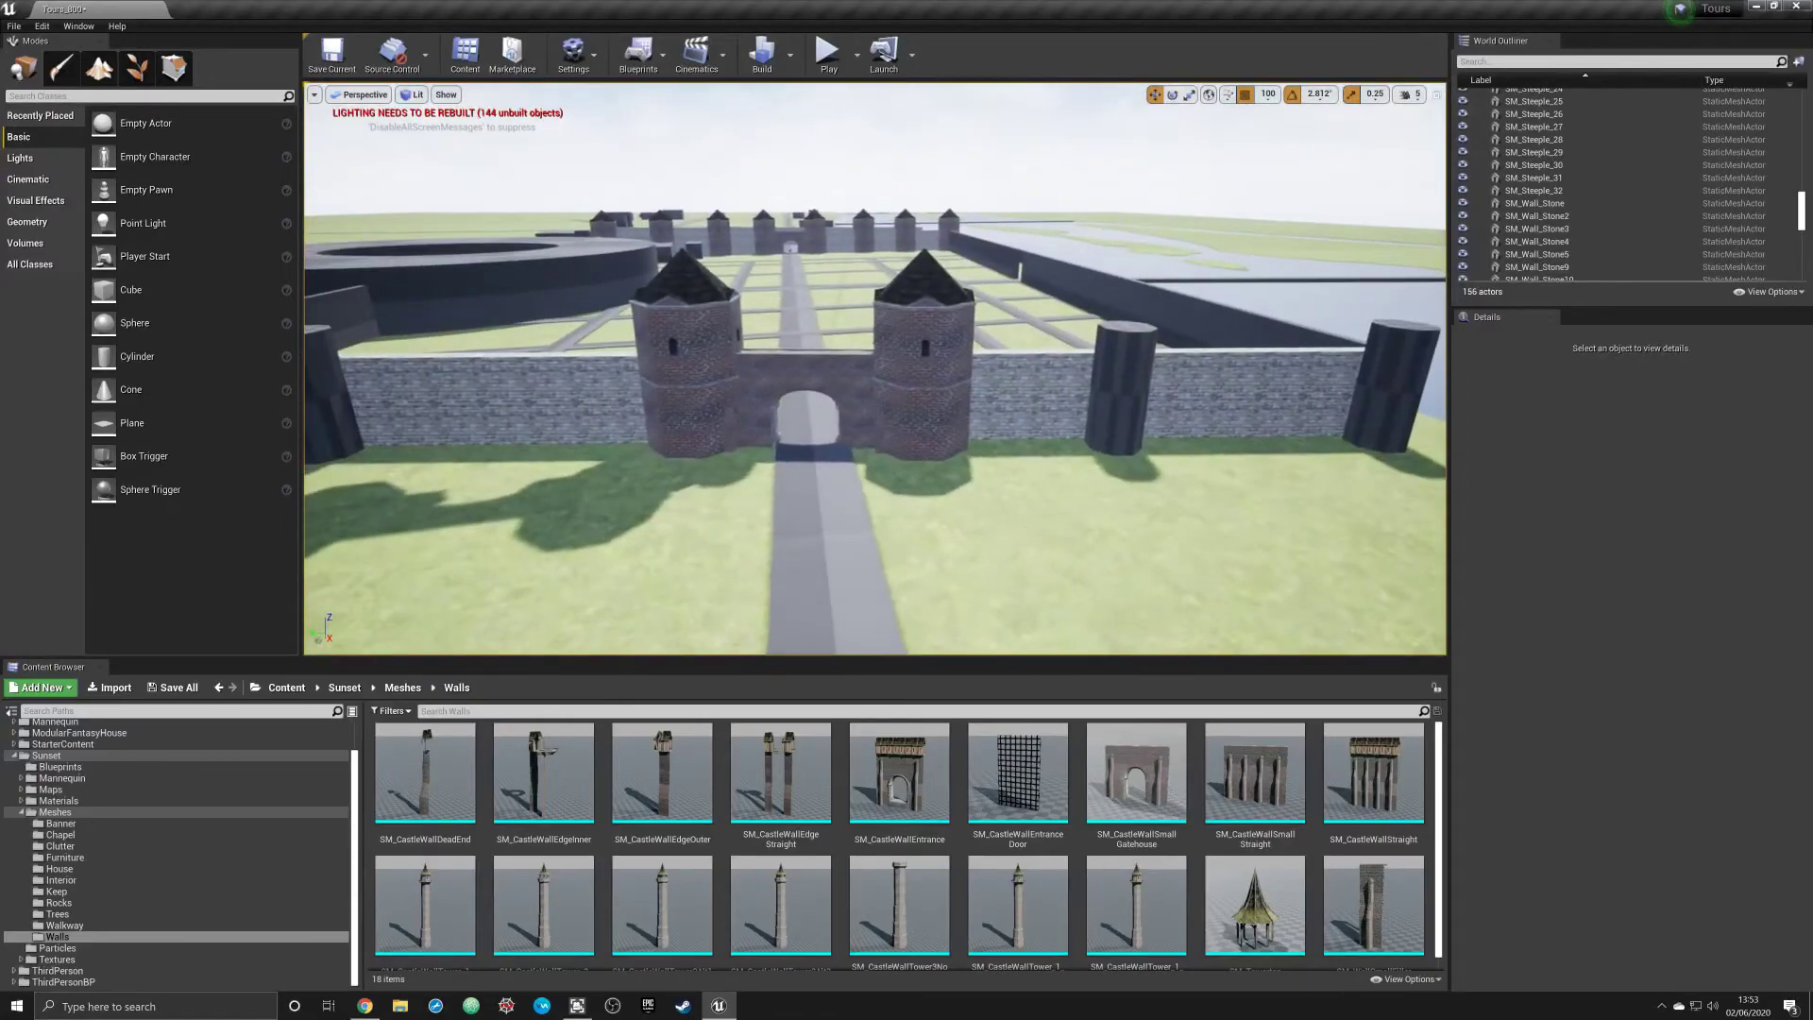
Duplicate steeple tower SM_Steeple_18-20 onto the eastern wall and rotate it to align
click(720, 226)
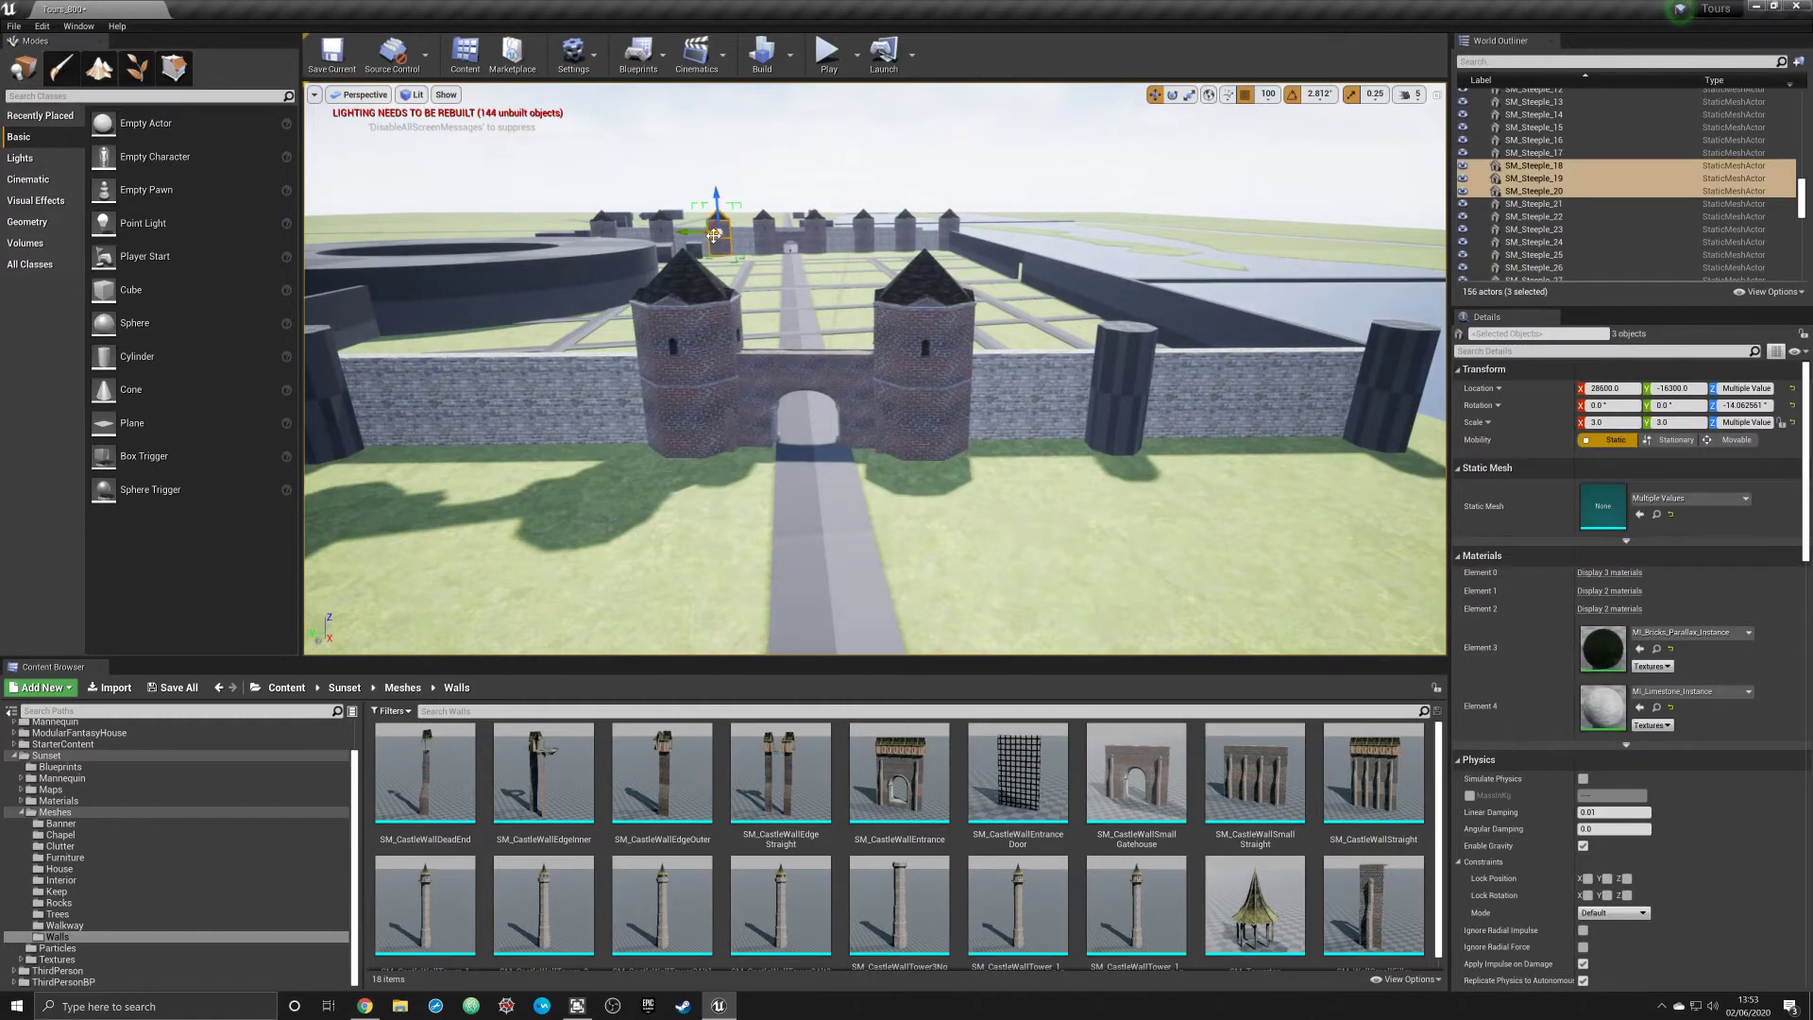
alt+drag(718, 227, 616, 375)
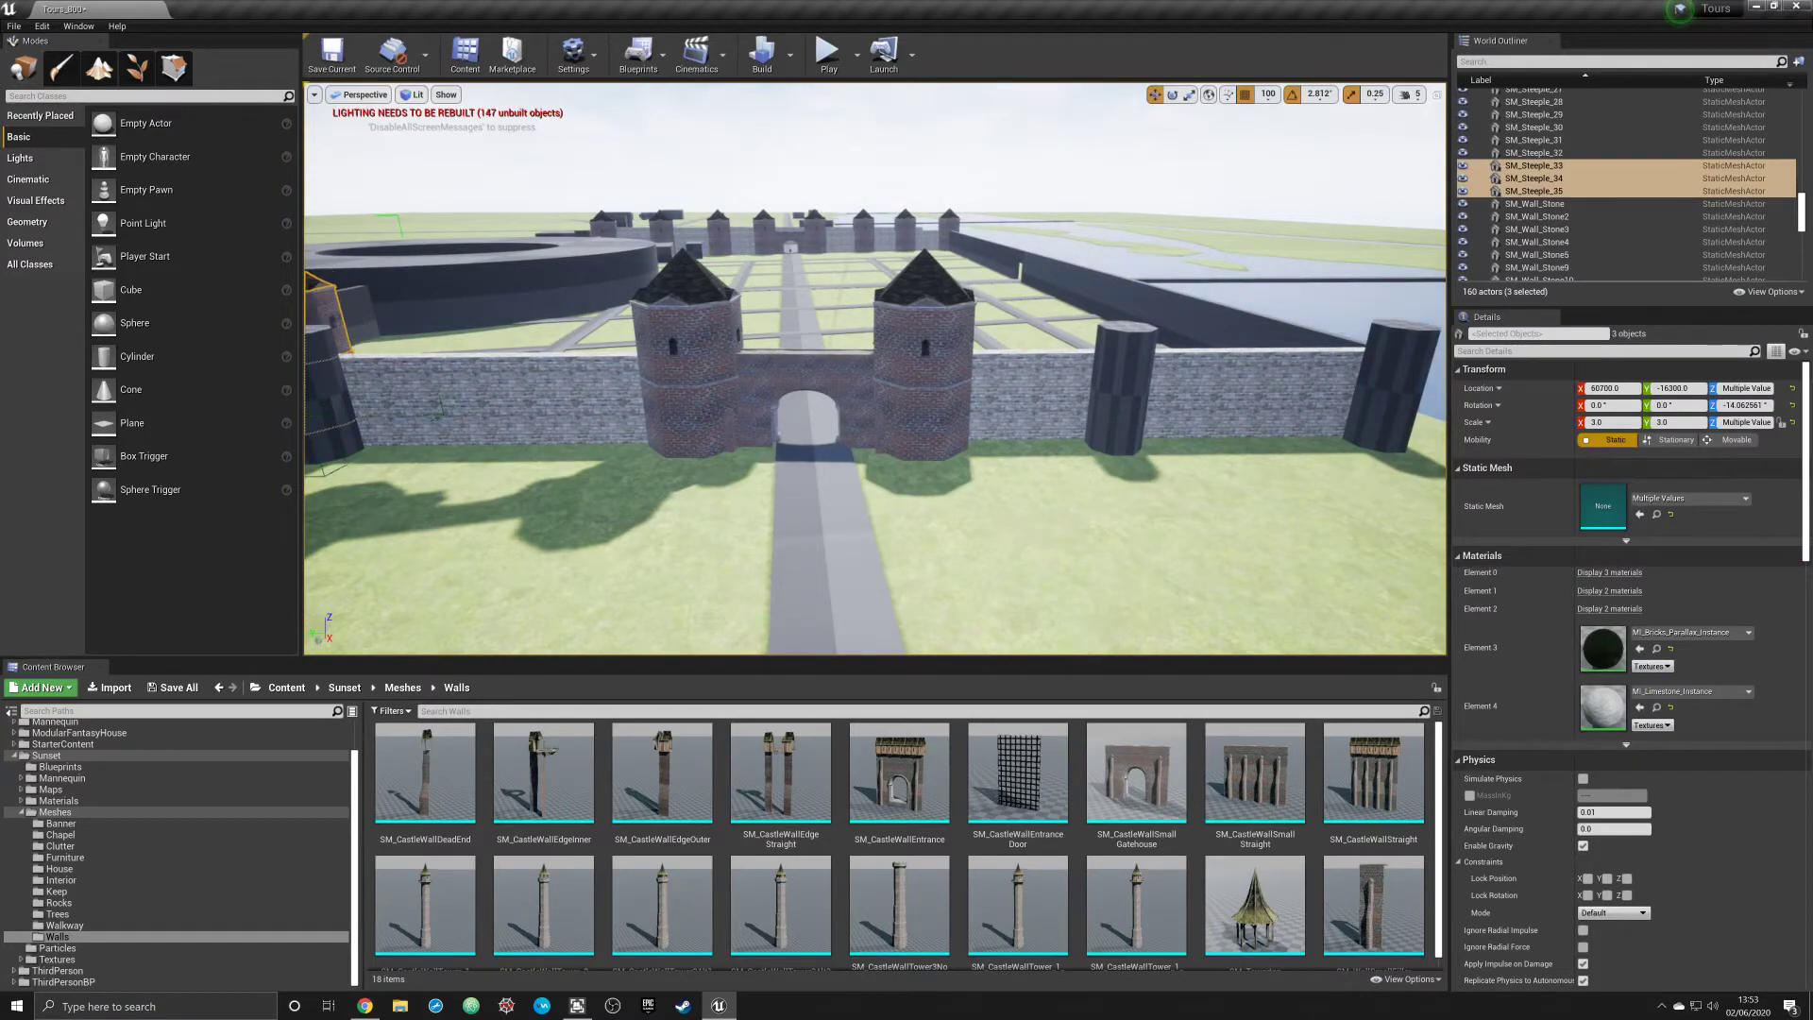
right_drag(608, 382, 523, 383)
drag(1042, 243, 1072, 355)
right_drag(1073, 355, 1034, 284)
key(f)
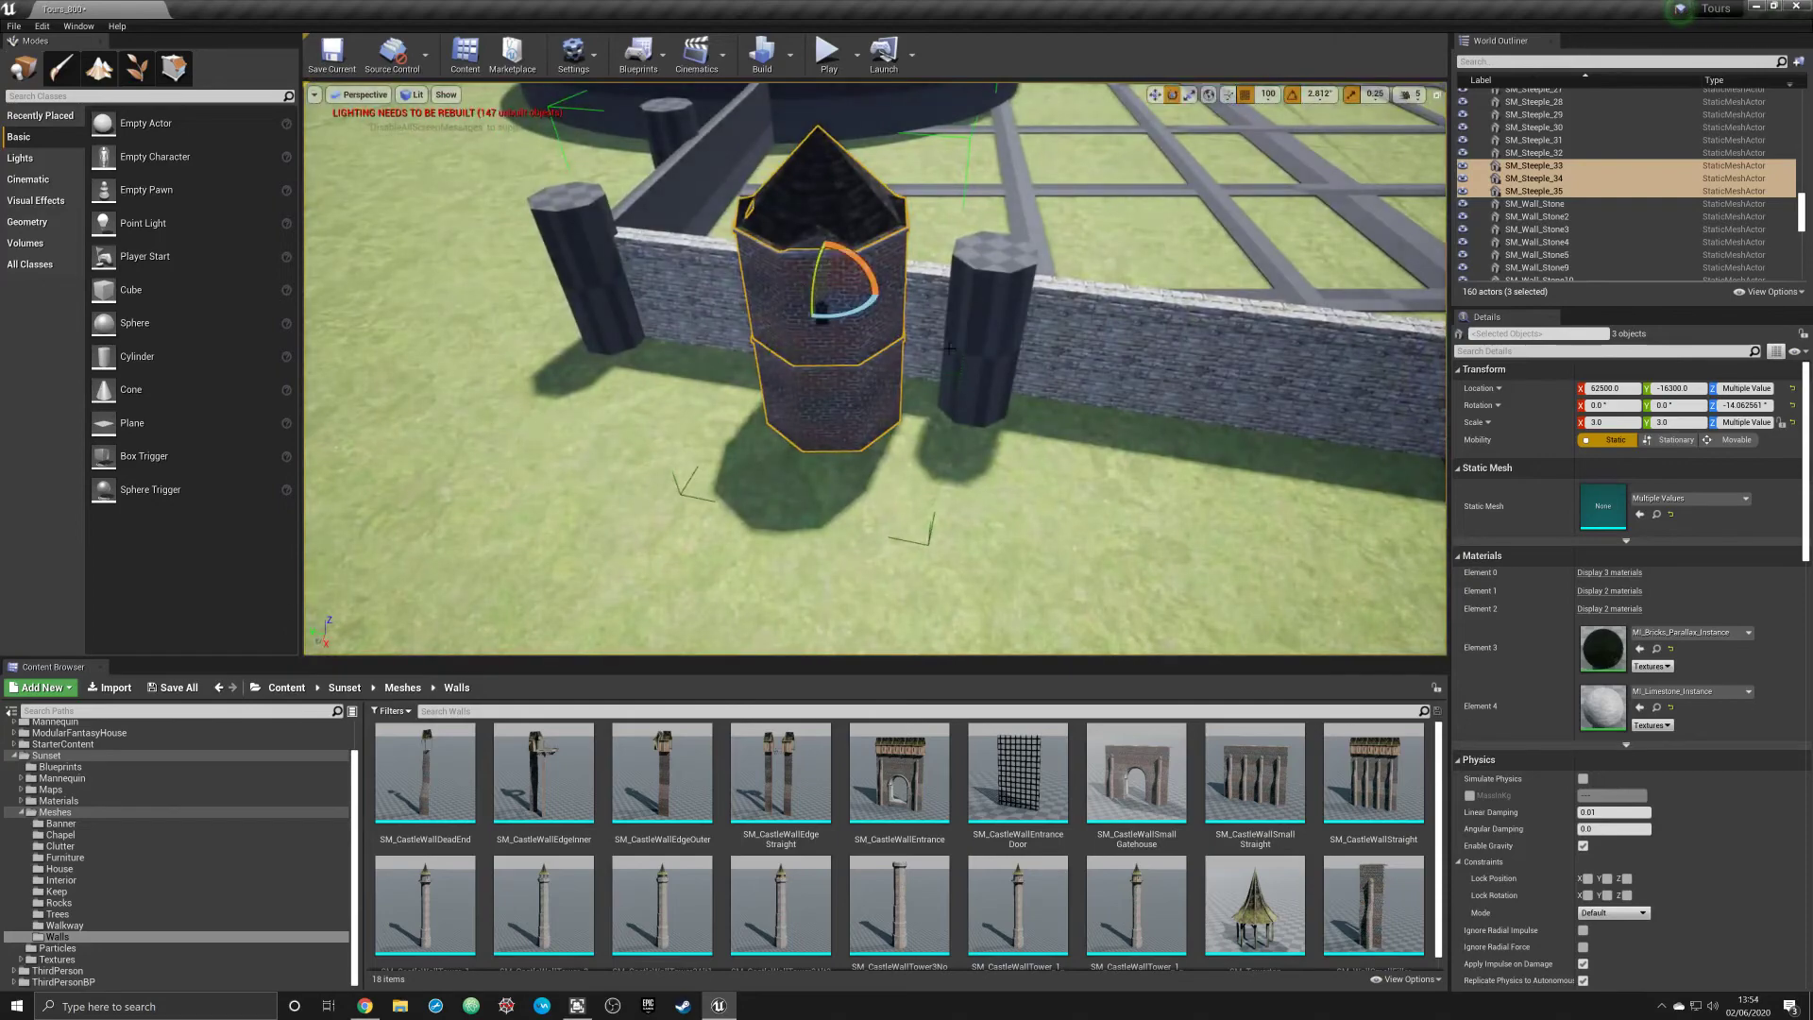
drag(865, 309, 805, 311)
alt+drag(874, 369, 1015, 356)
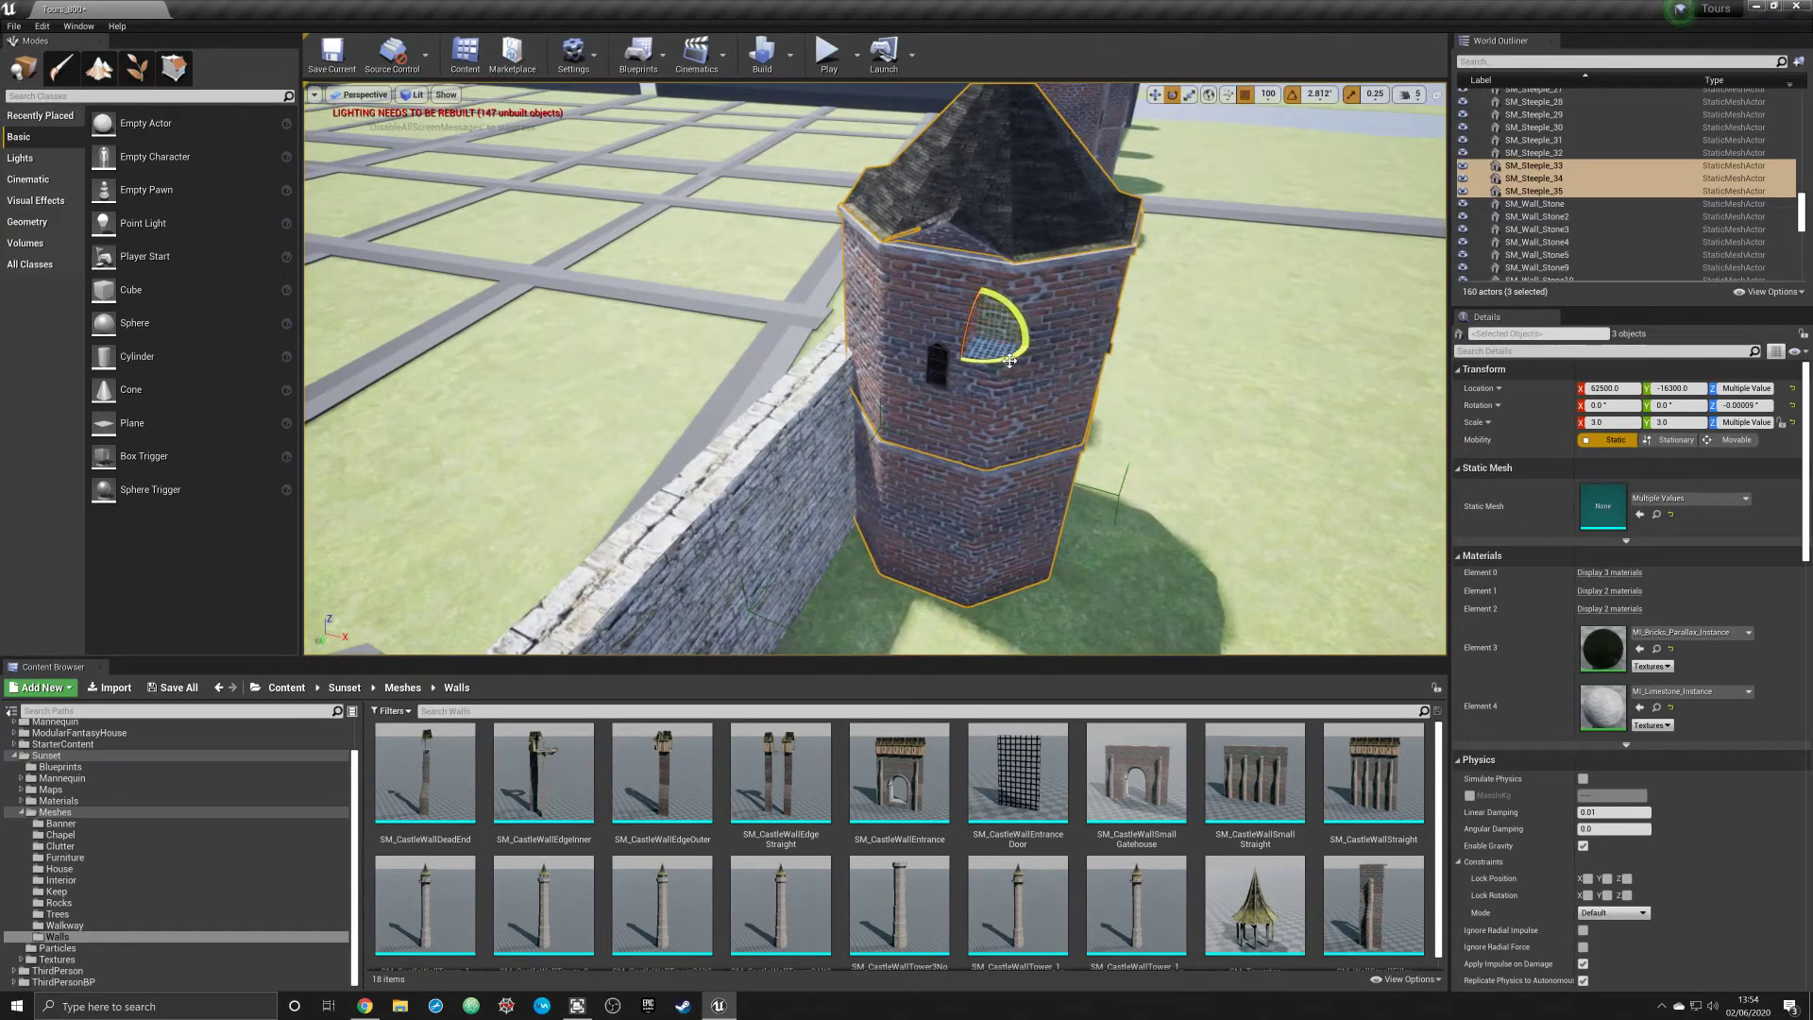
scroll(1040, 381, down, 3)
scroll(1048, 376, down, 3)
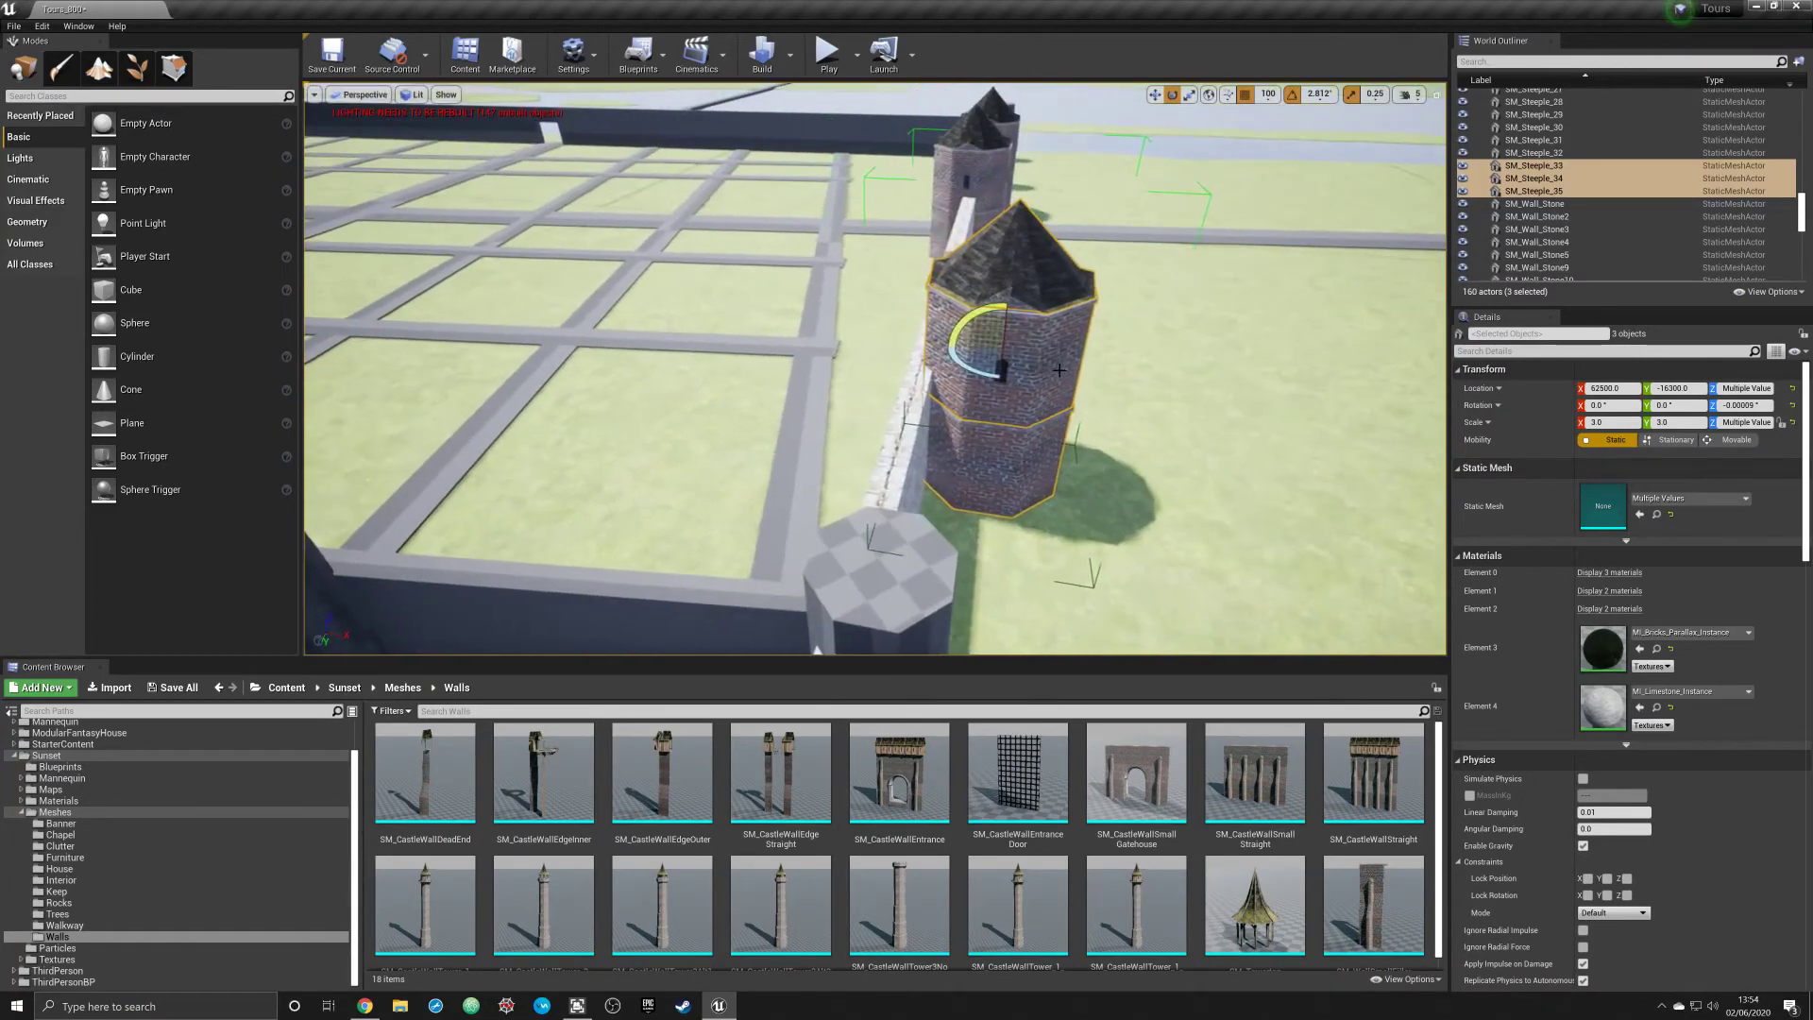
Slide the steeple copy along the wall over blockout Tower-L and fine-tune its position
drag(968, 366, 970, 367)
mouse_move(1002, 371)
right_down()
mouse_move(1069, 373)
mouse_move(1076, 412)
mouse_move(697, 428)
right_up()
drag(697, 428, 791, 425)
click(885, 323)
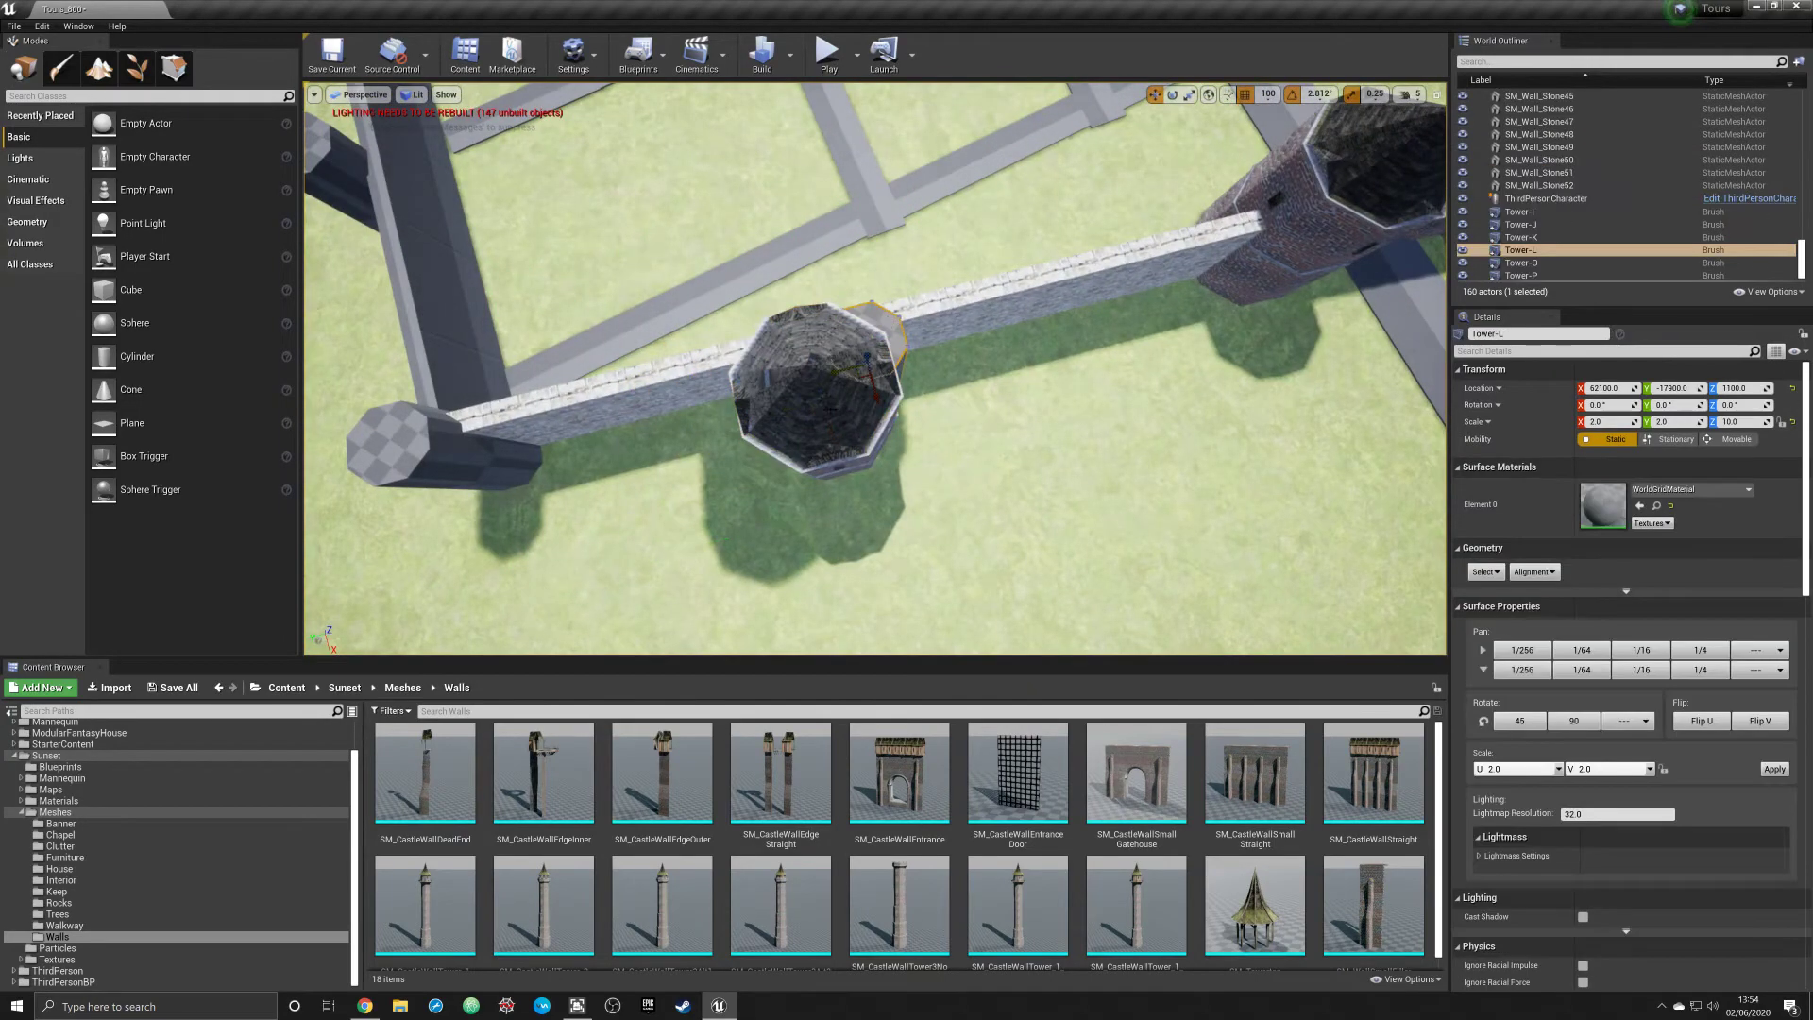
click(839, 371)
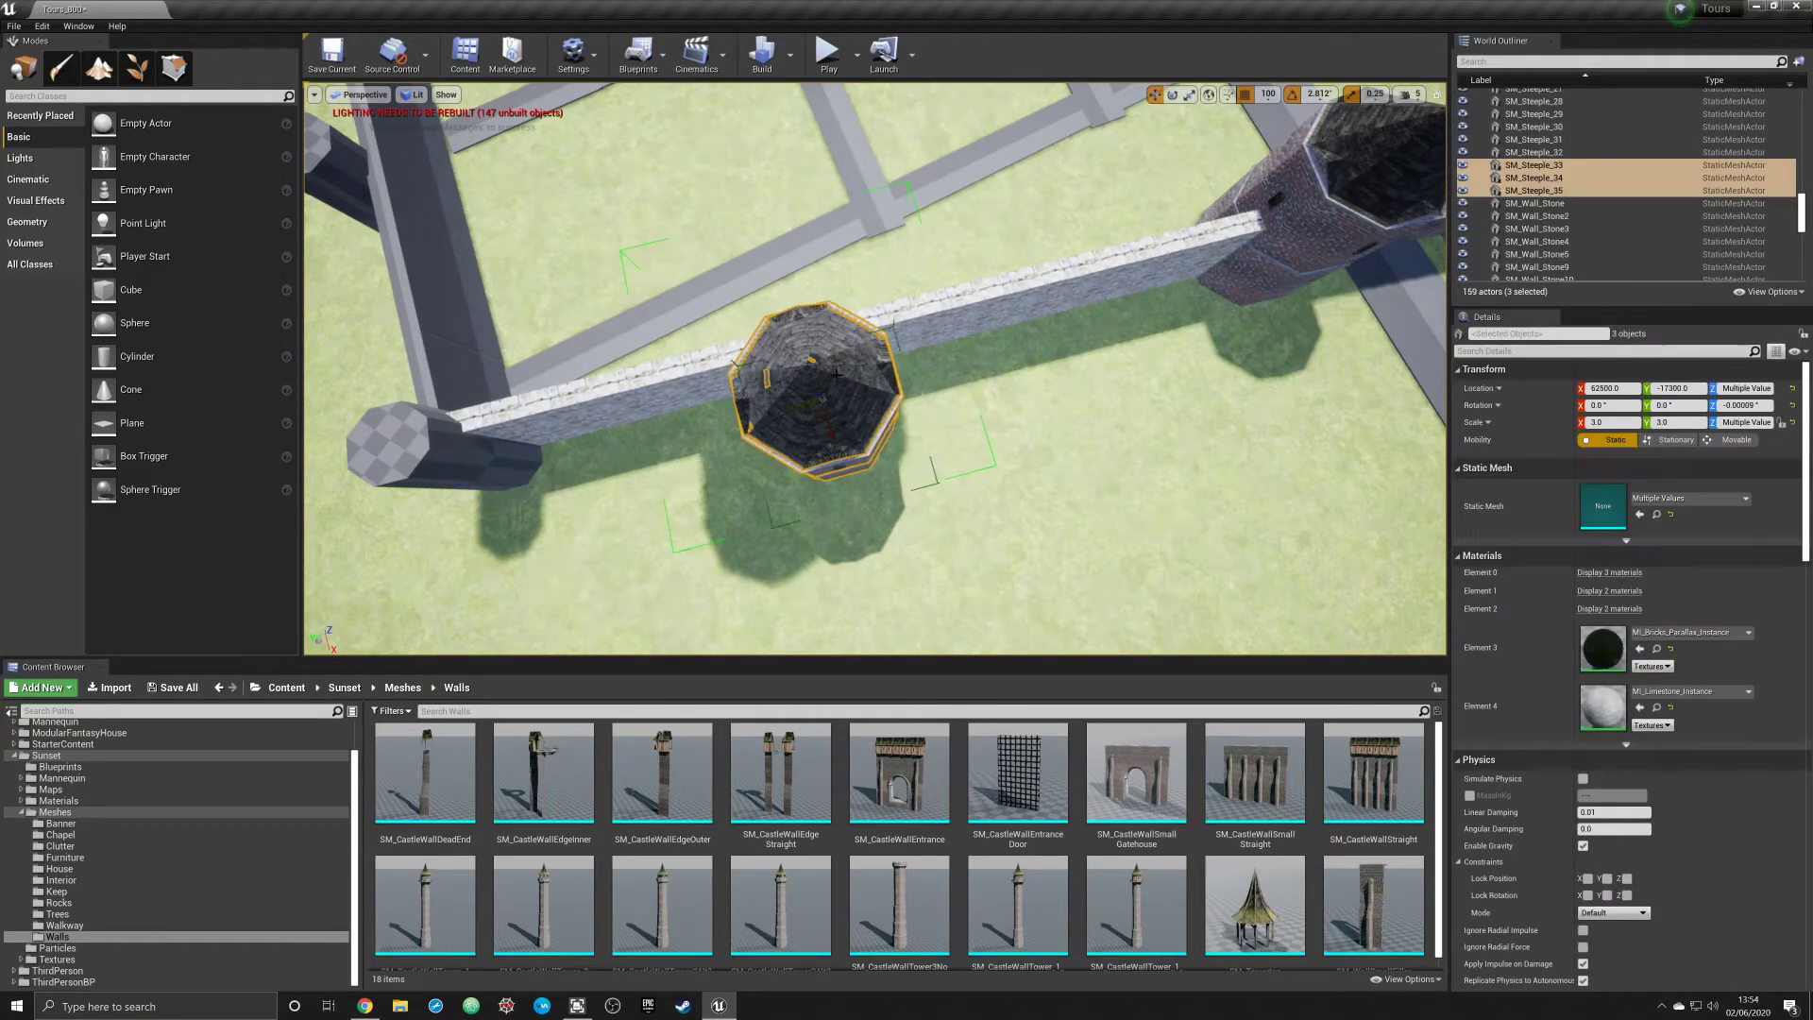
drag(790, 404, 831, 393)
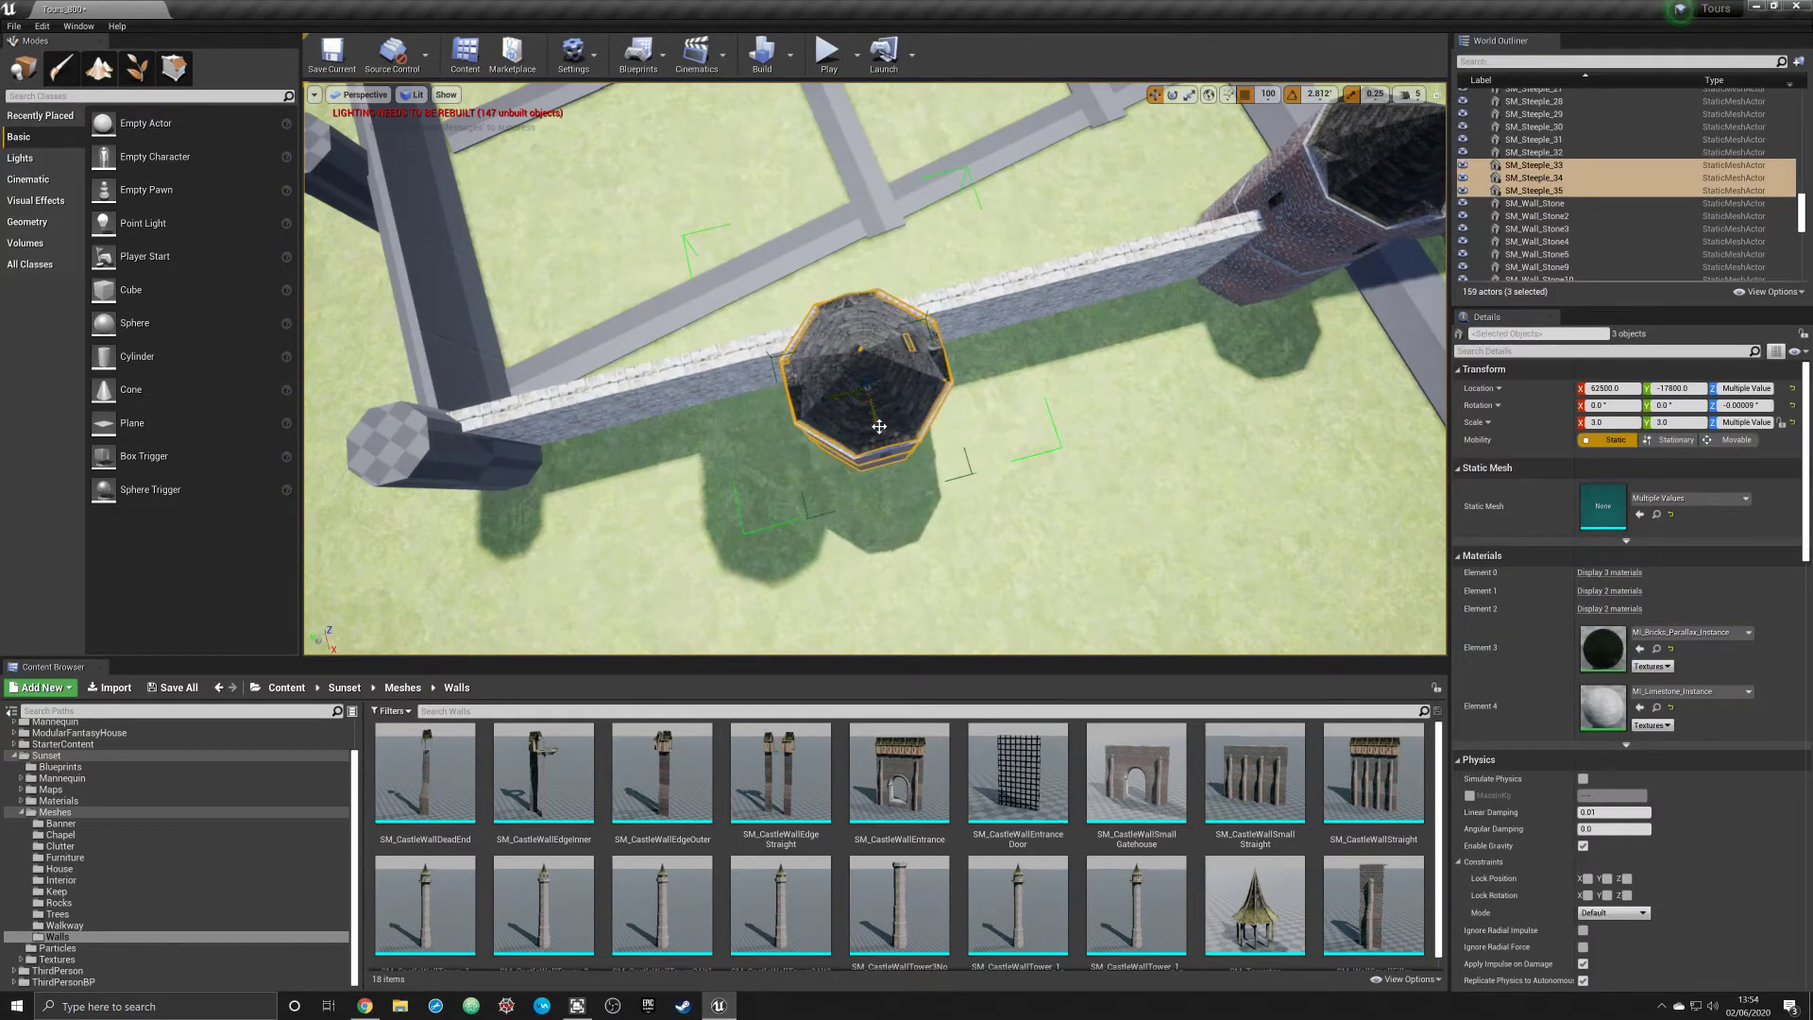
right_drag(878, 425, 879, 426)
drag(879, 429, 857, 392)
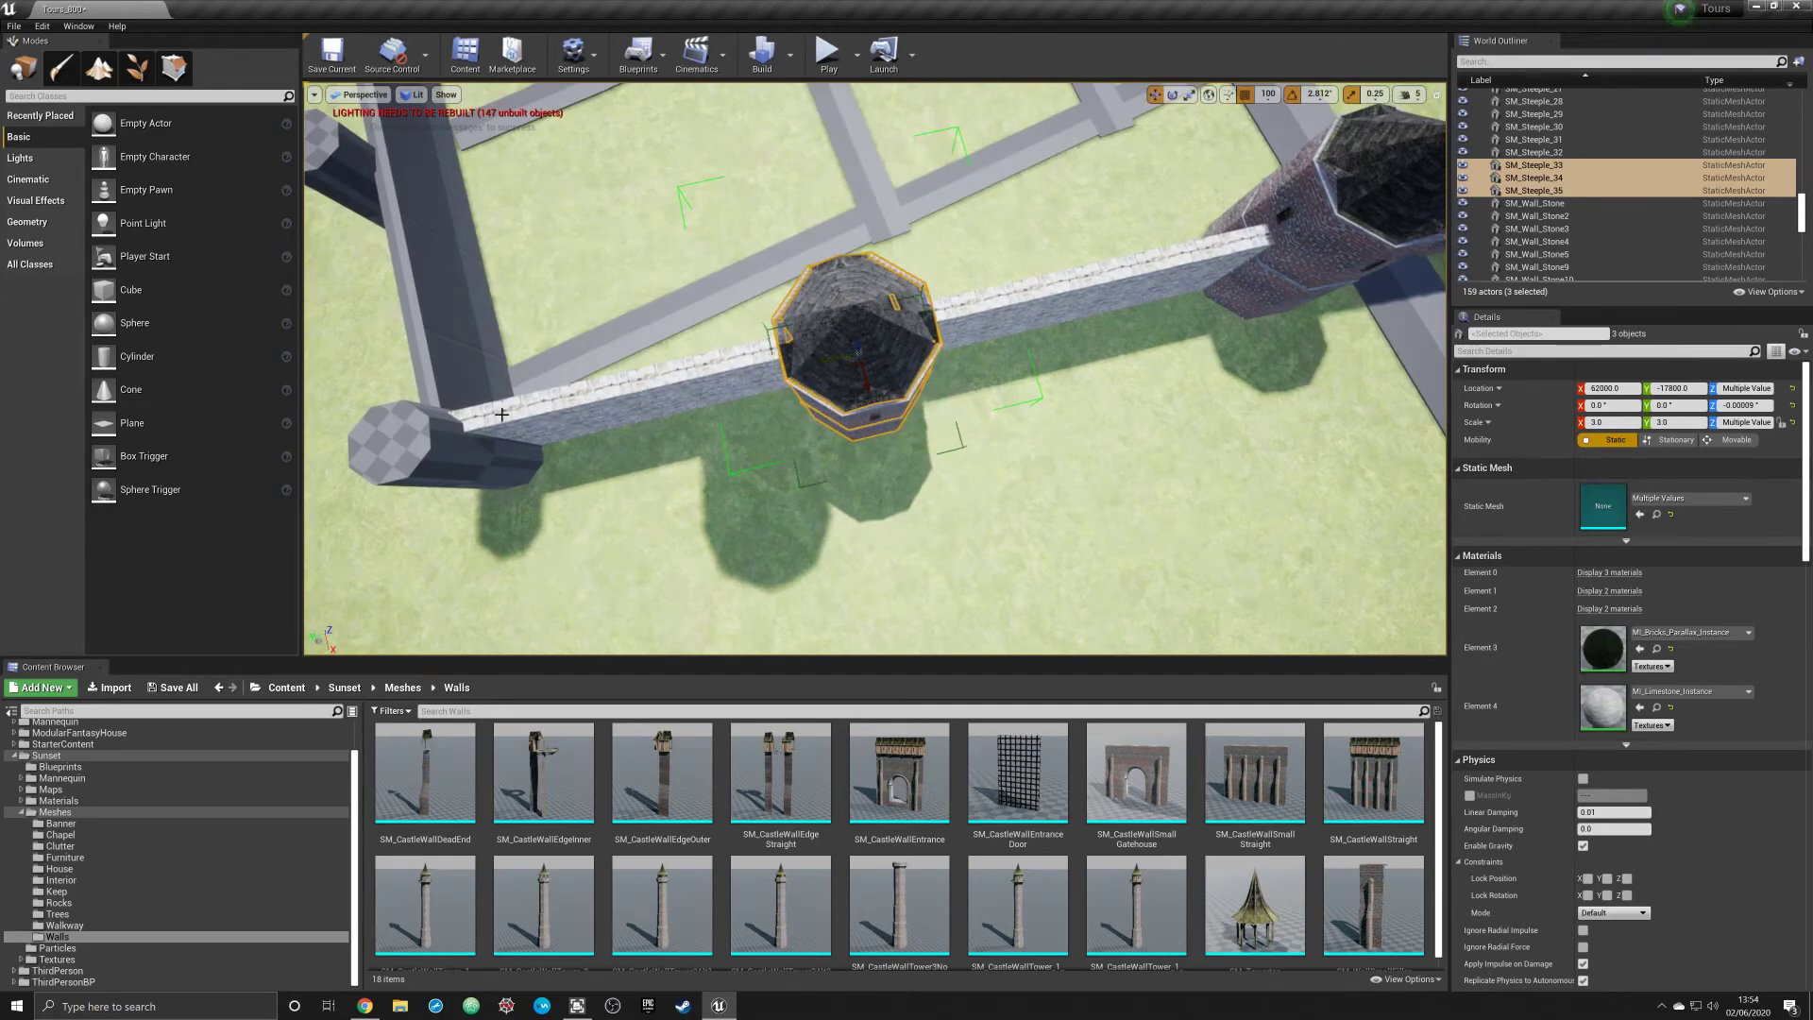
Delete the blockout tower at the wall's left end and copy the steeple tower there
click(451, 439)
key(Delete)
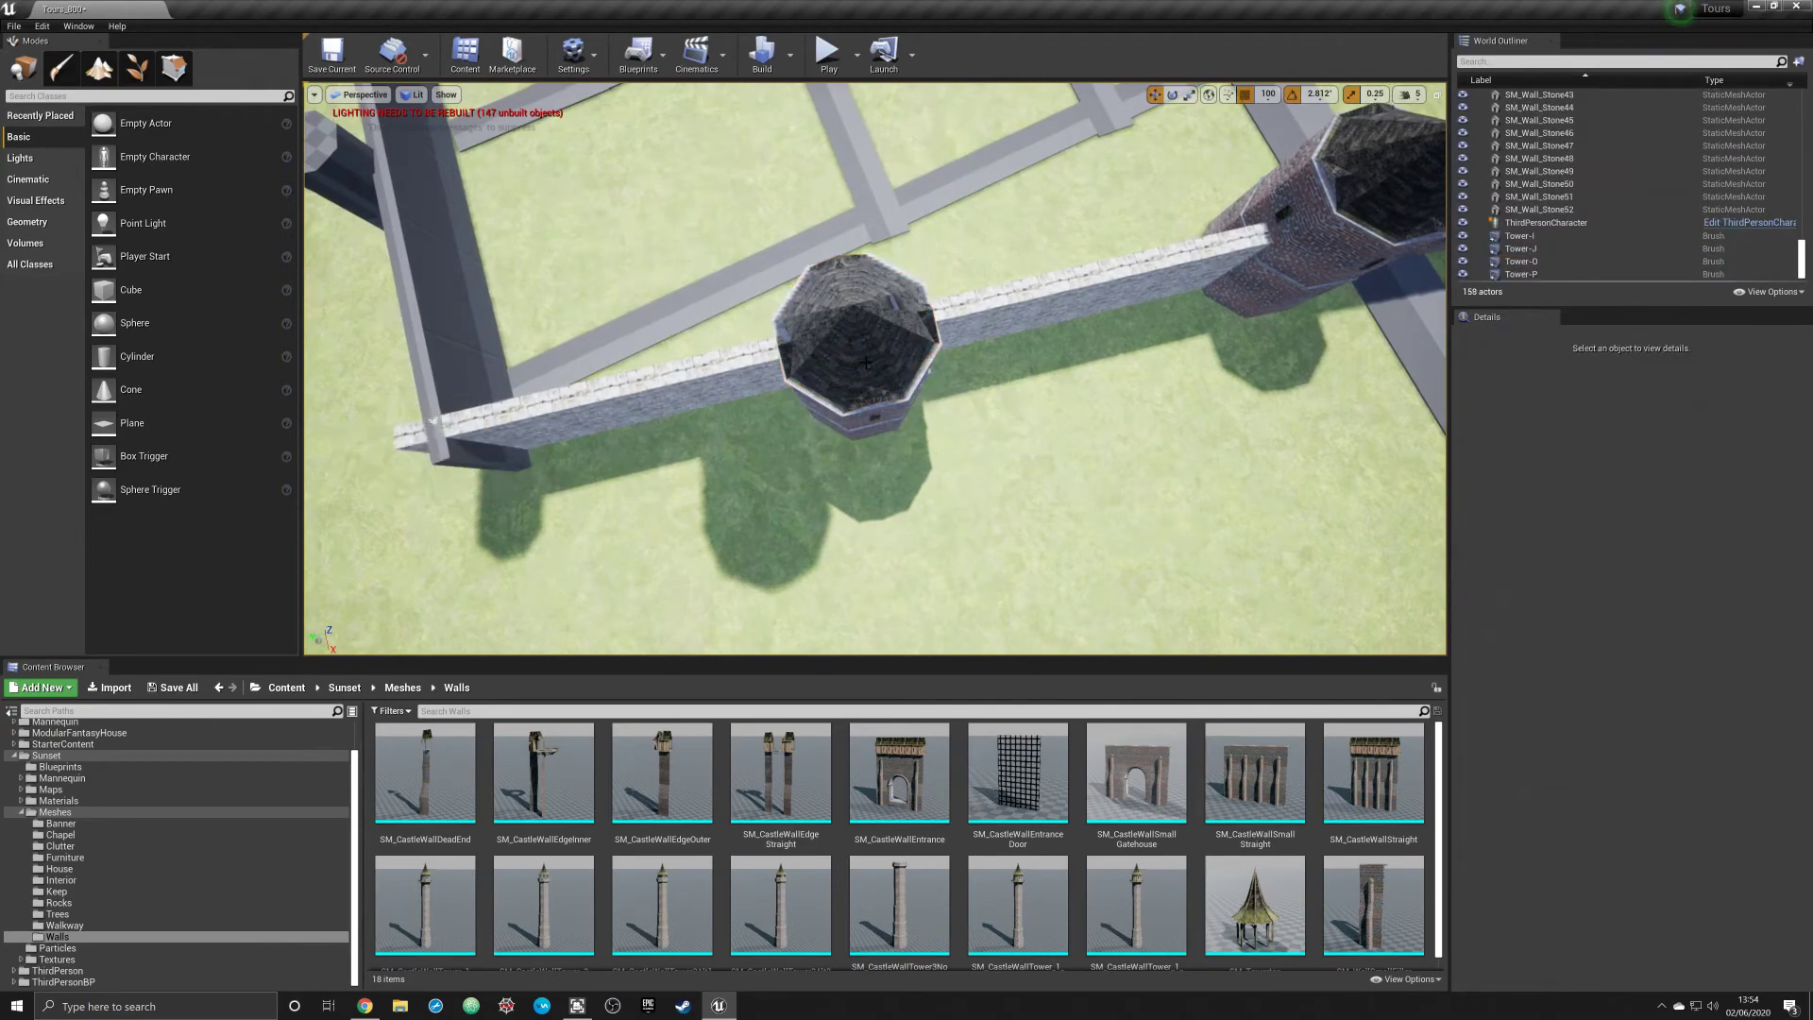
click(877, 397)
alt+drag(835, 357, 423, 430)
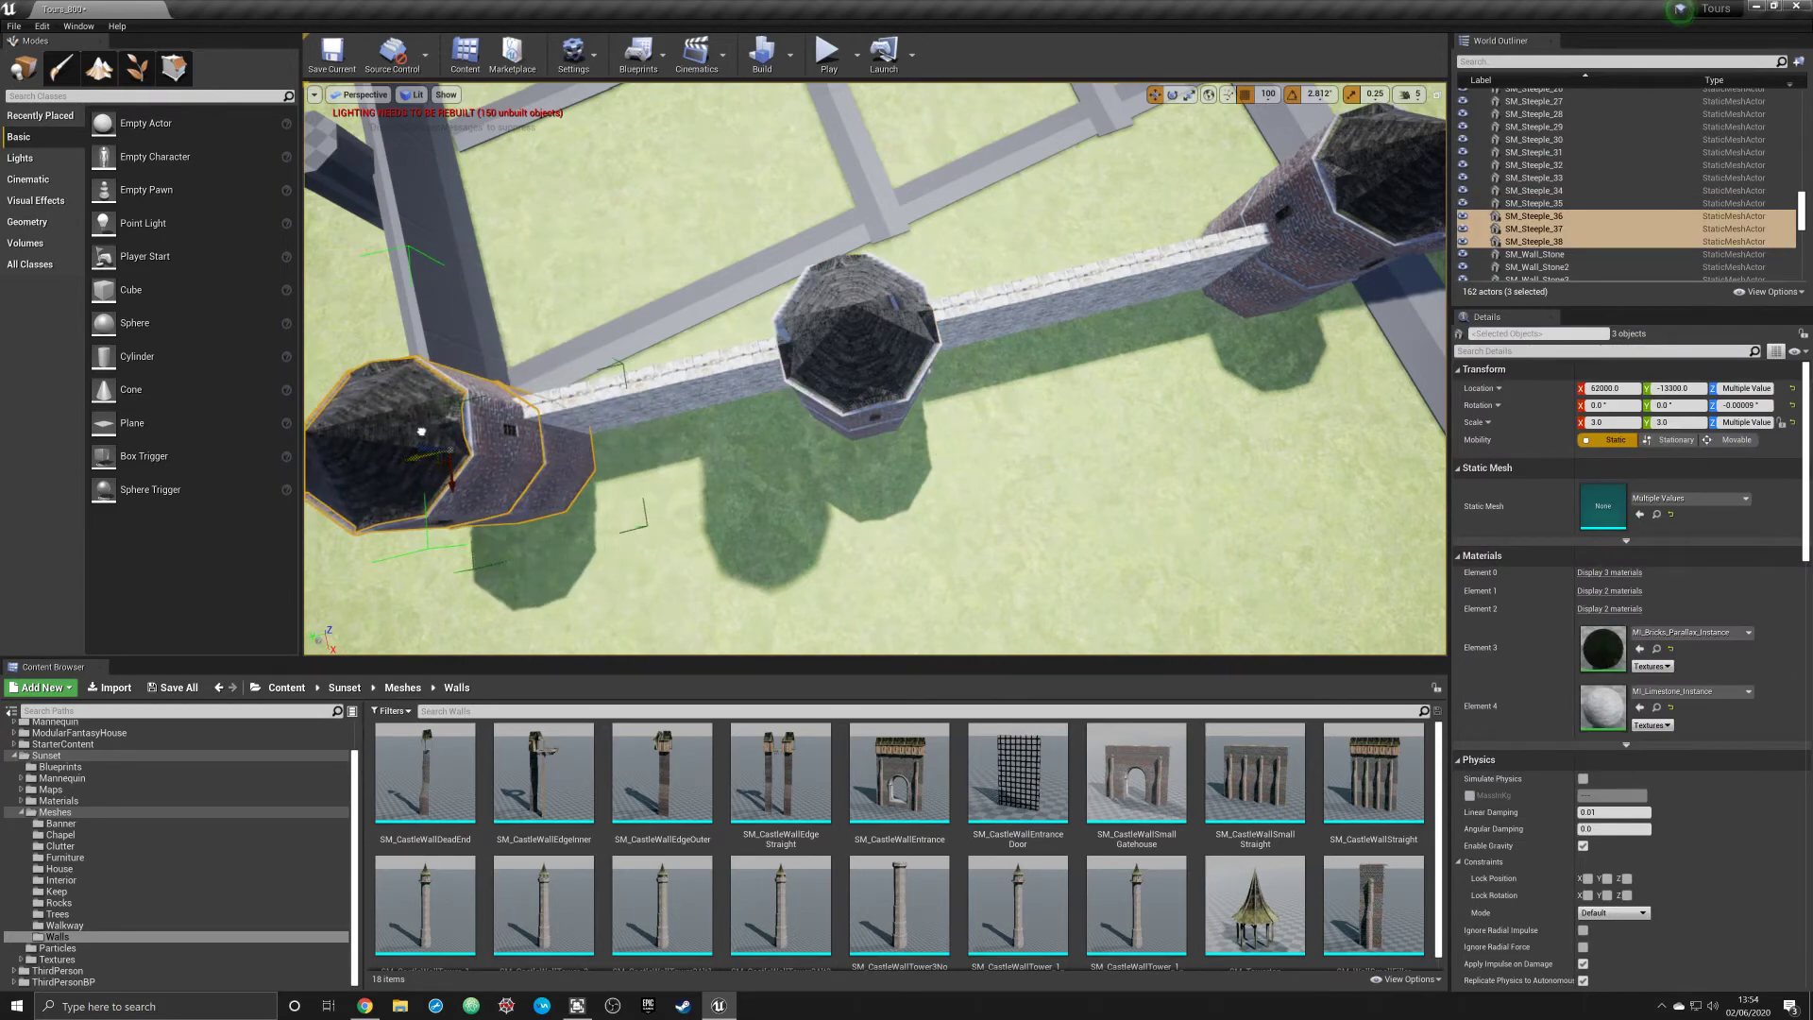
mouse_move(605, 451)
right_down()
mouse_move(577, 439)
mouse_move(633, 456)
right_up()
Copy another steeple tower further right along the wall and adjust its position
click(632, 455)
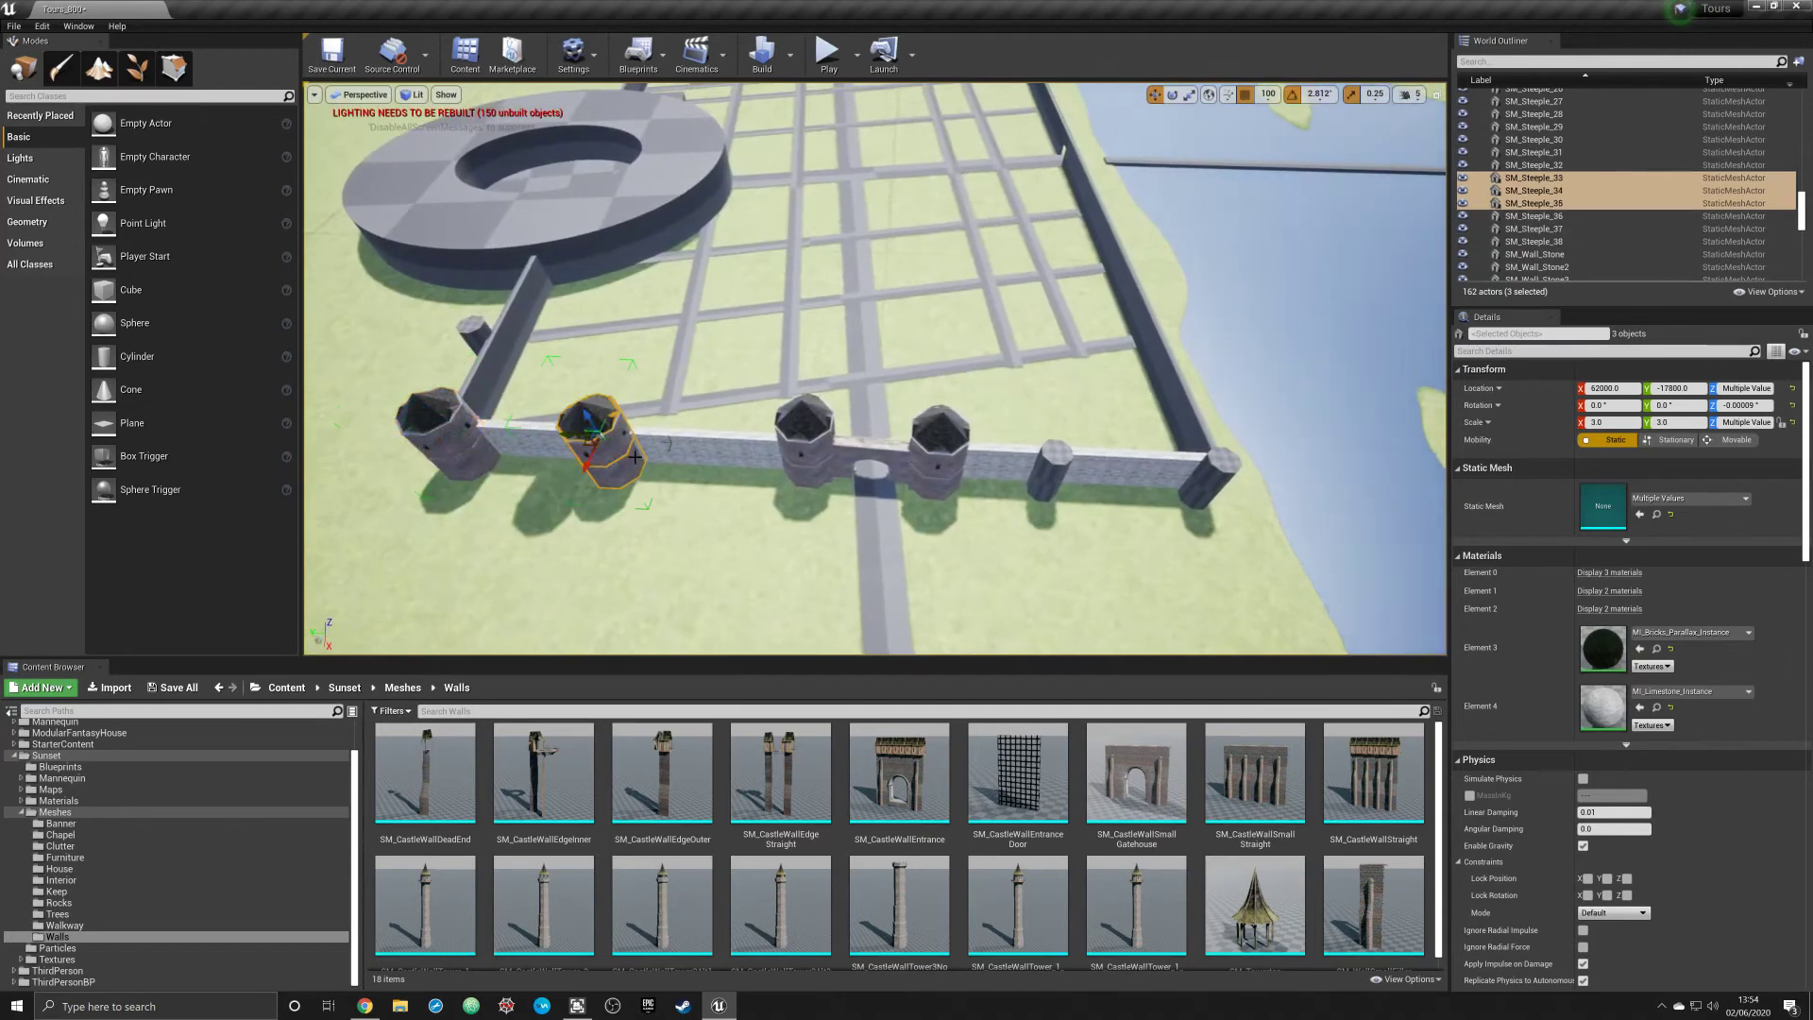
alt+drag(572, 438, 1050, 480)
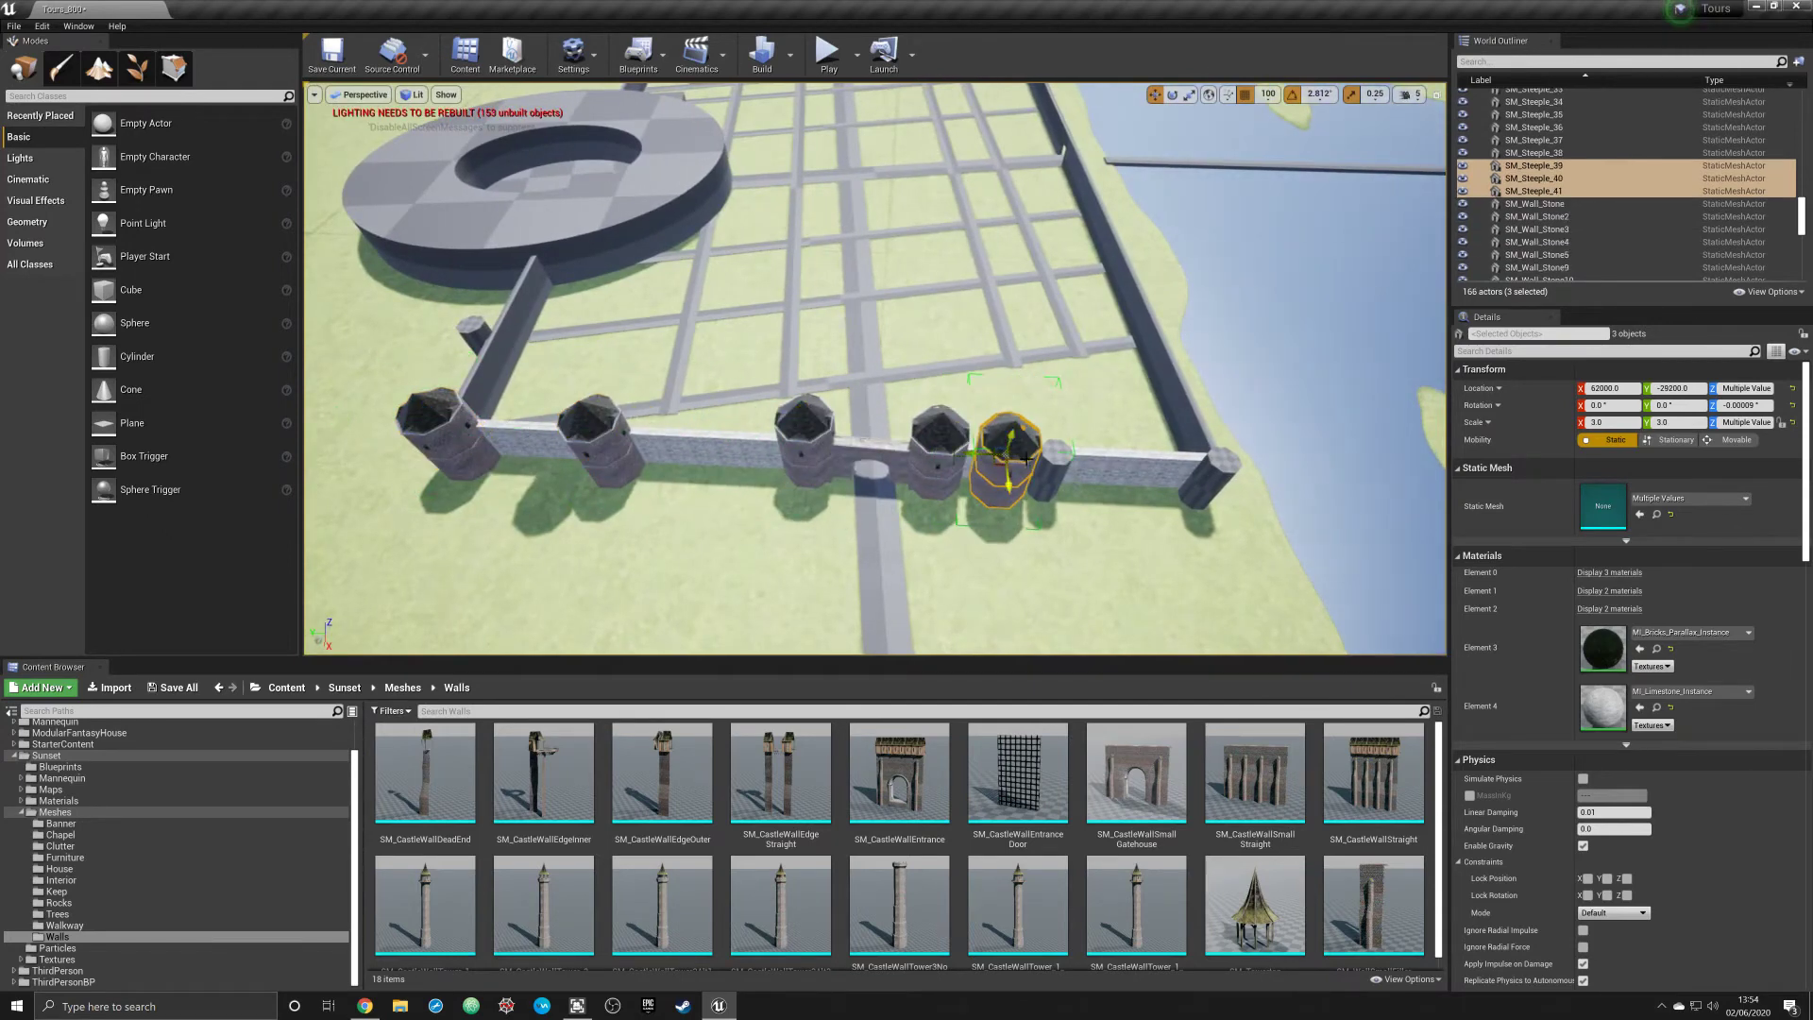
click(1049, 479)
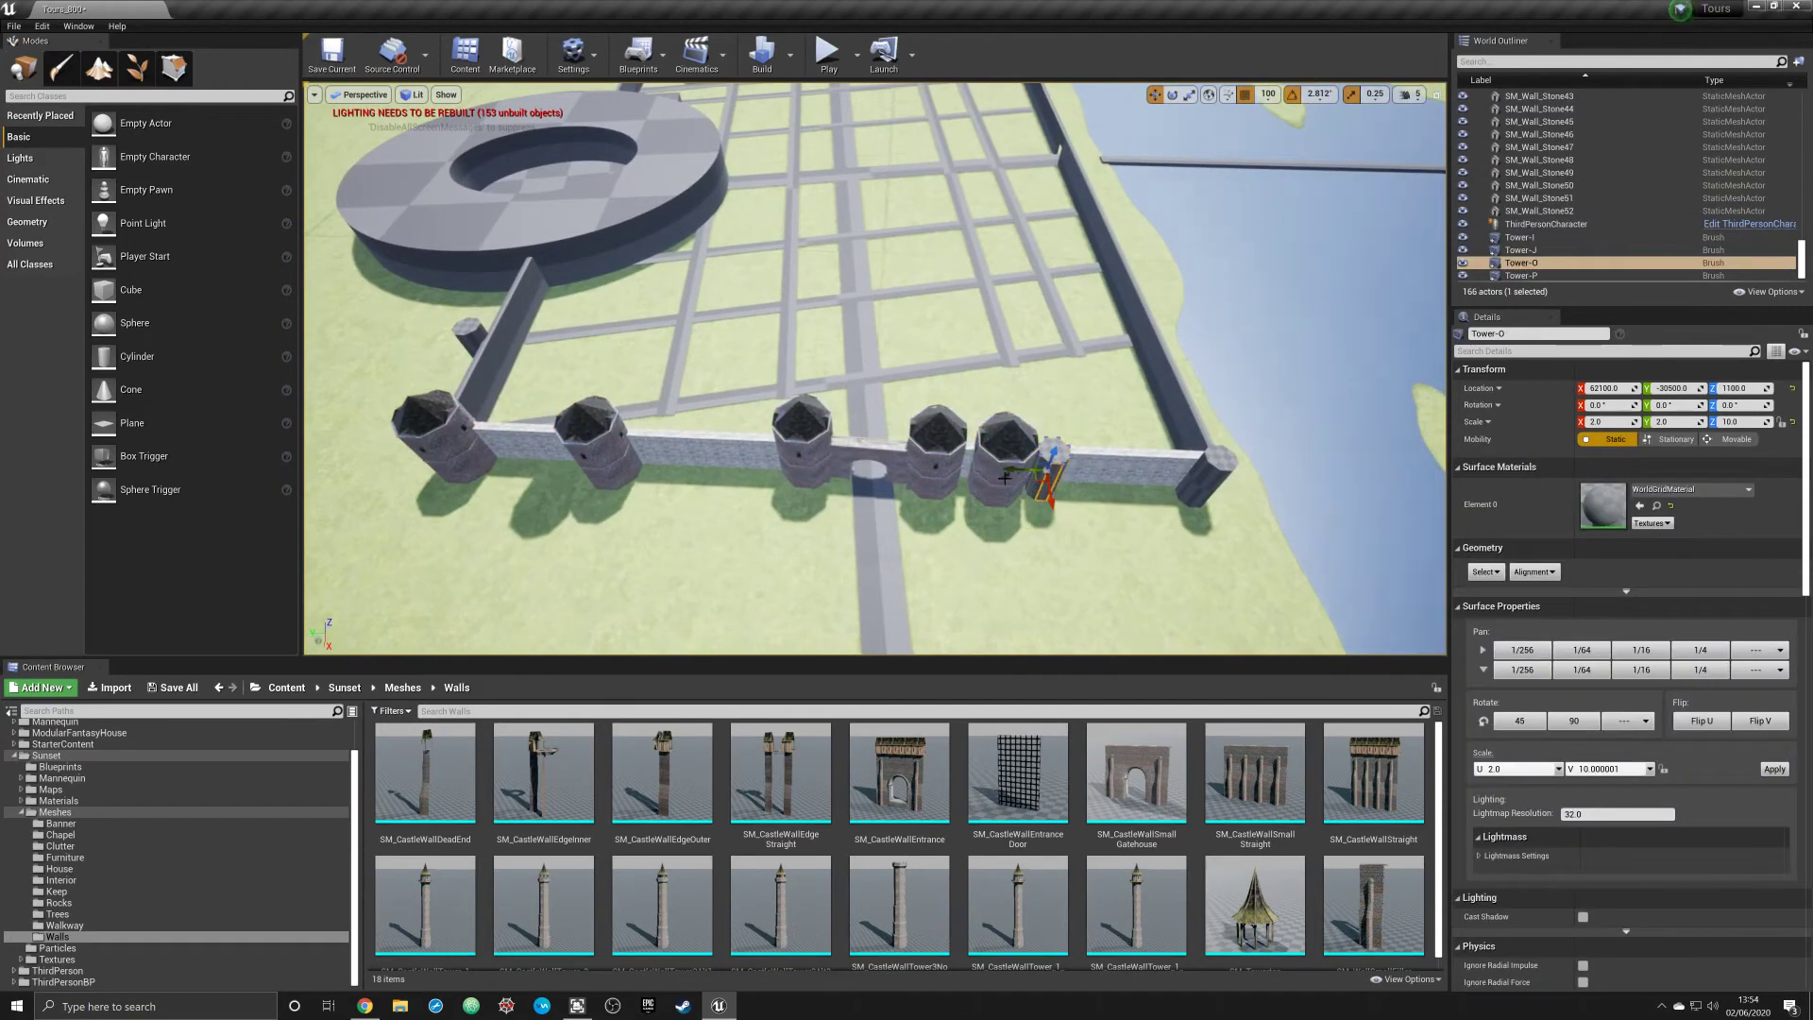
click(1005, 473)
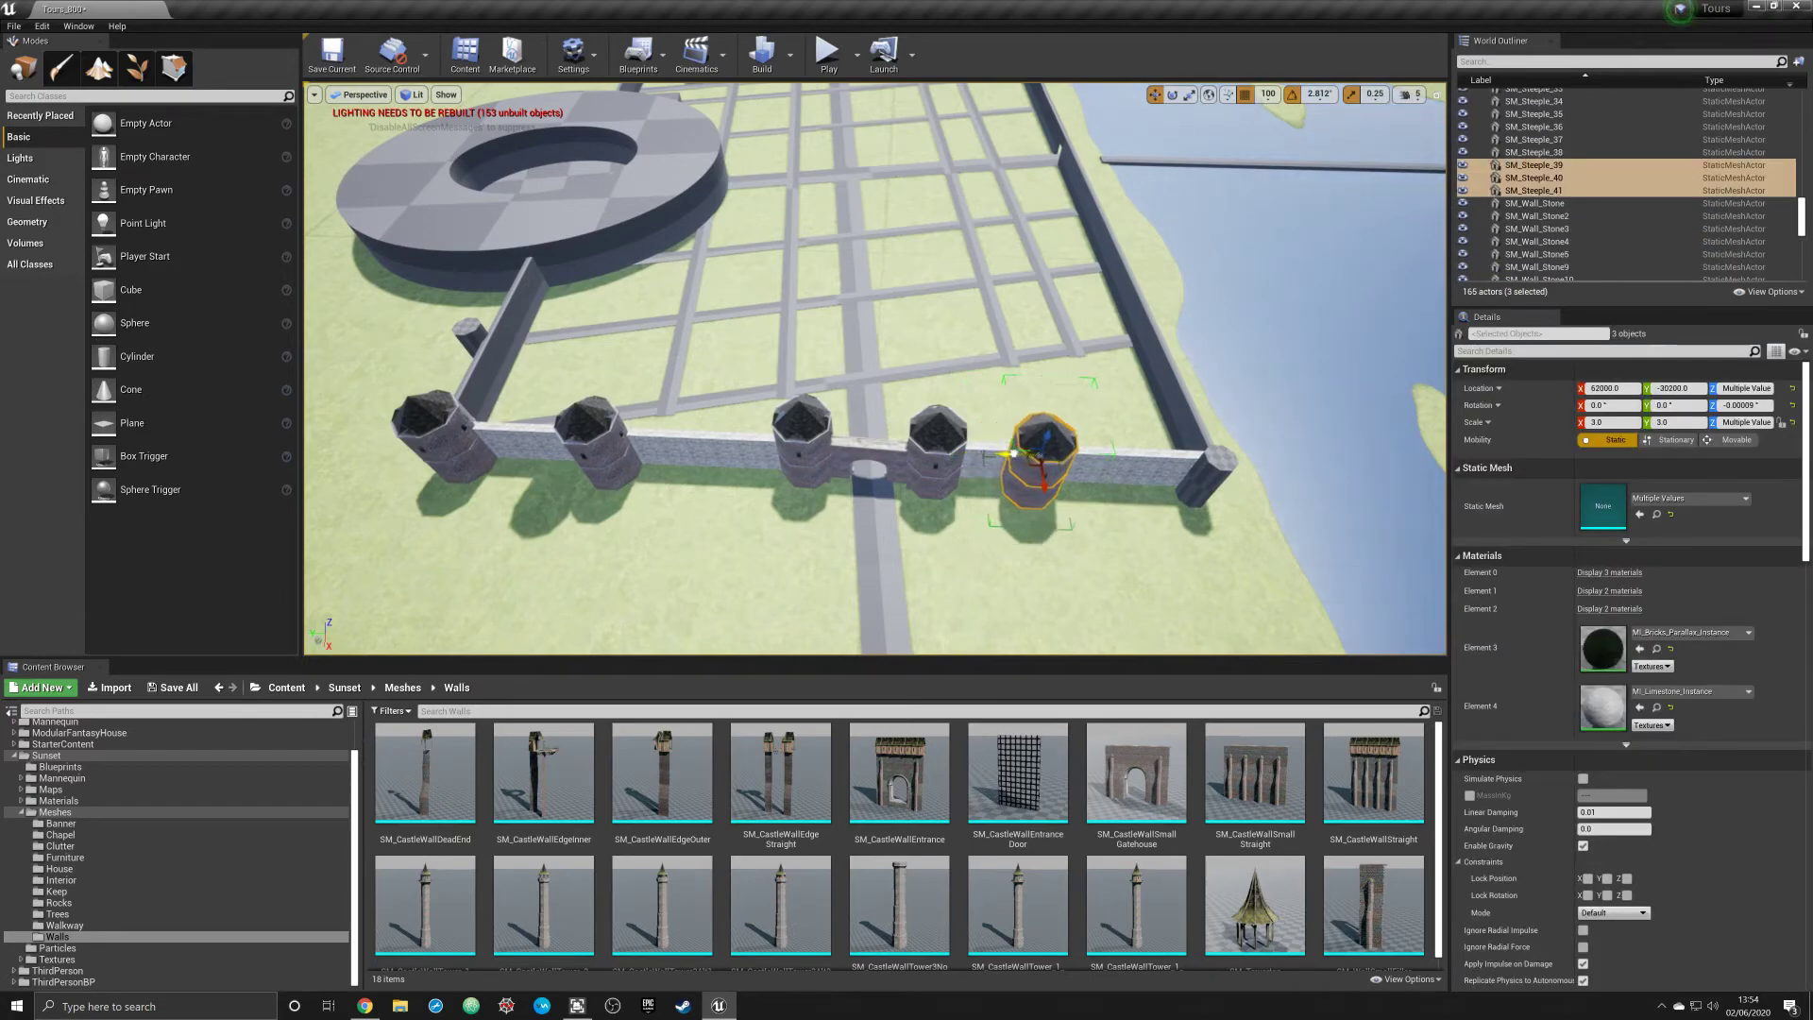
drag(1016, 454, 1031, 455)
middle_drag(1026, 481, 896, 482)
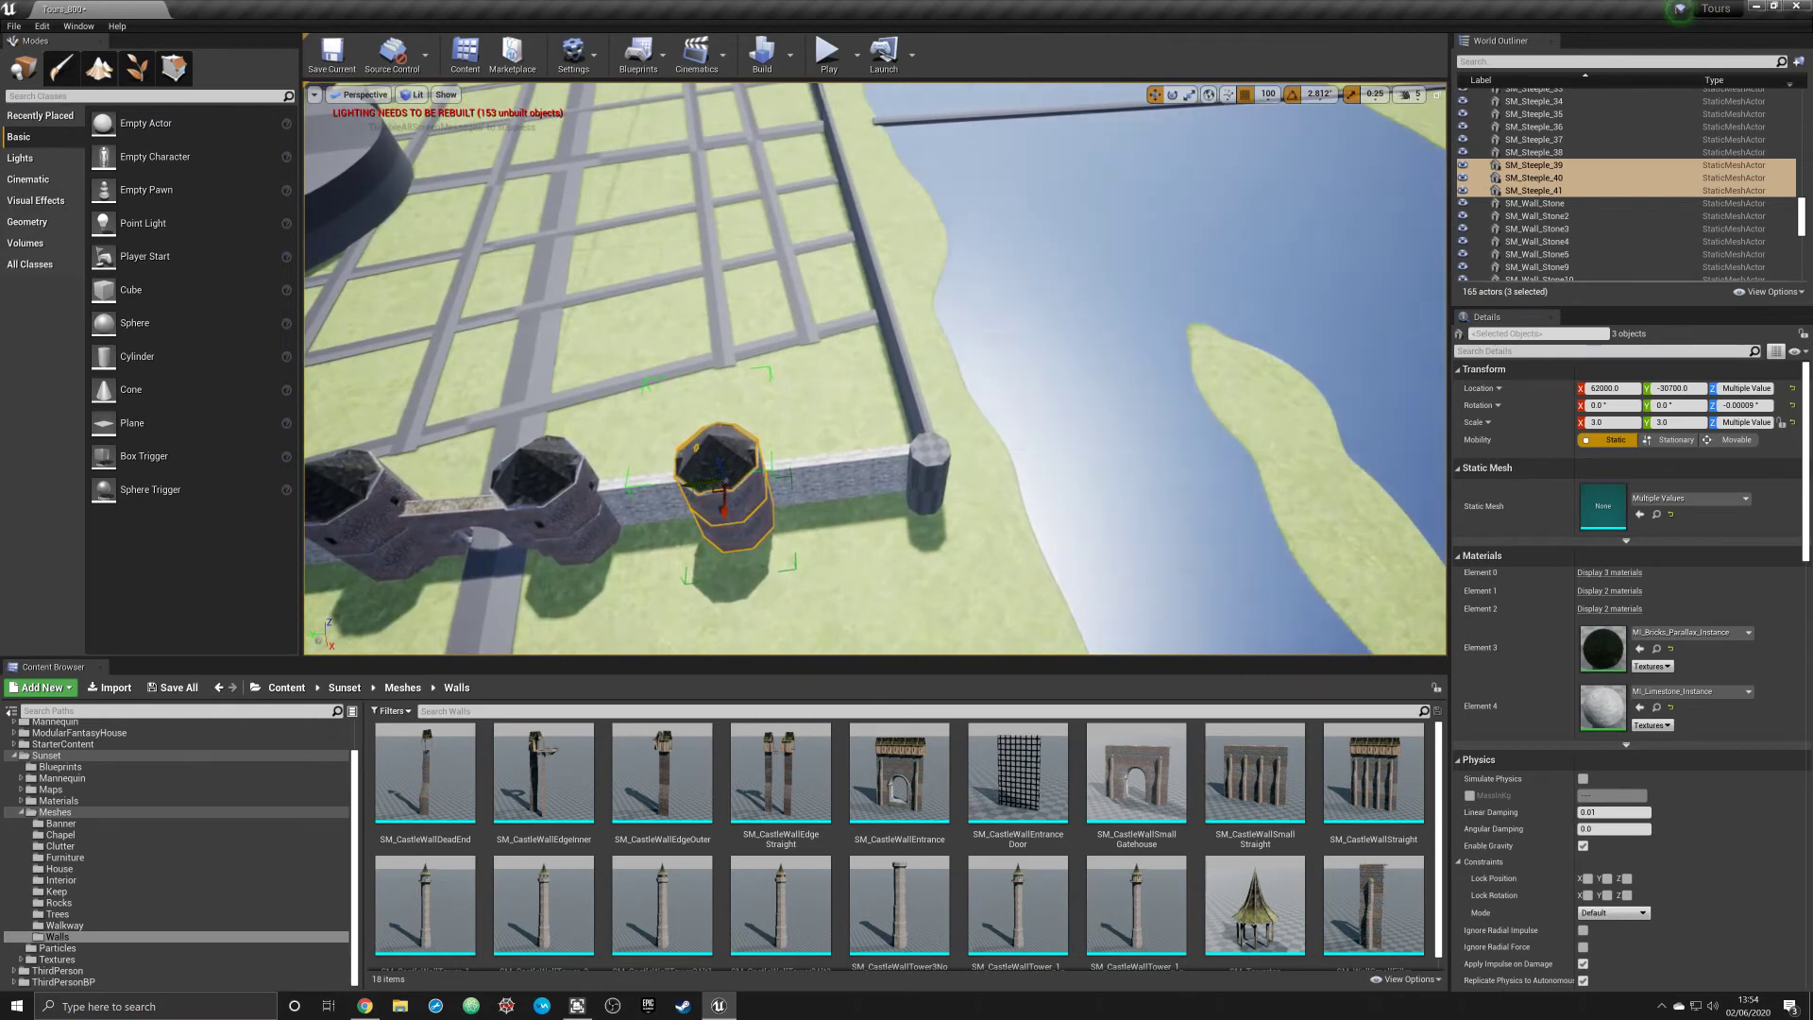
Delete the small blockout tower at the wall's right end and copy a steeple tower there
click(921, 476)
key(Delete)
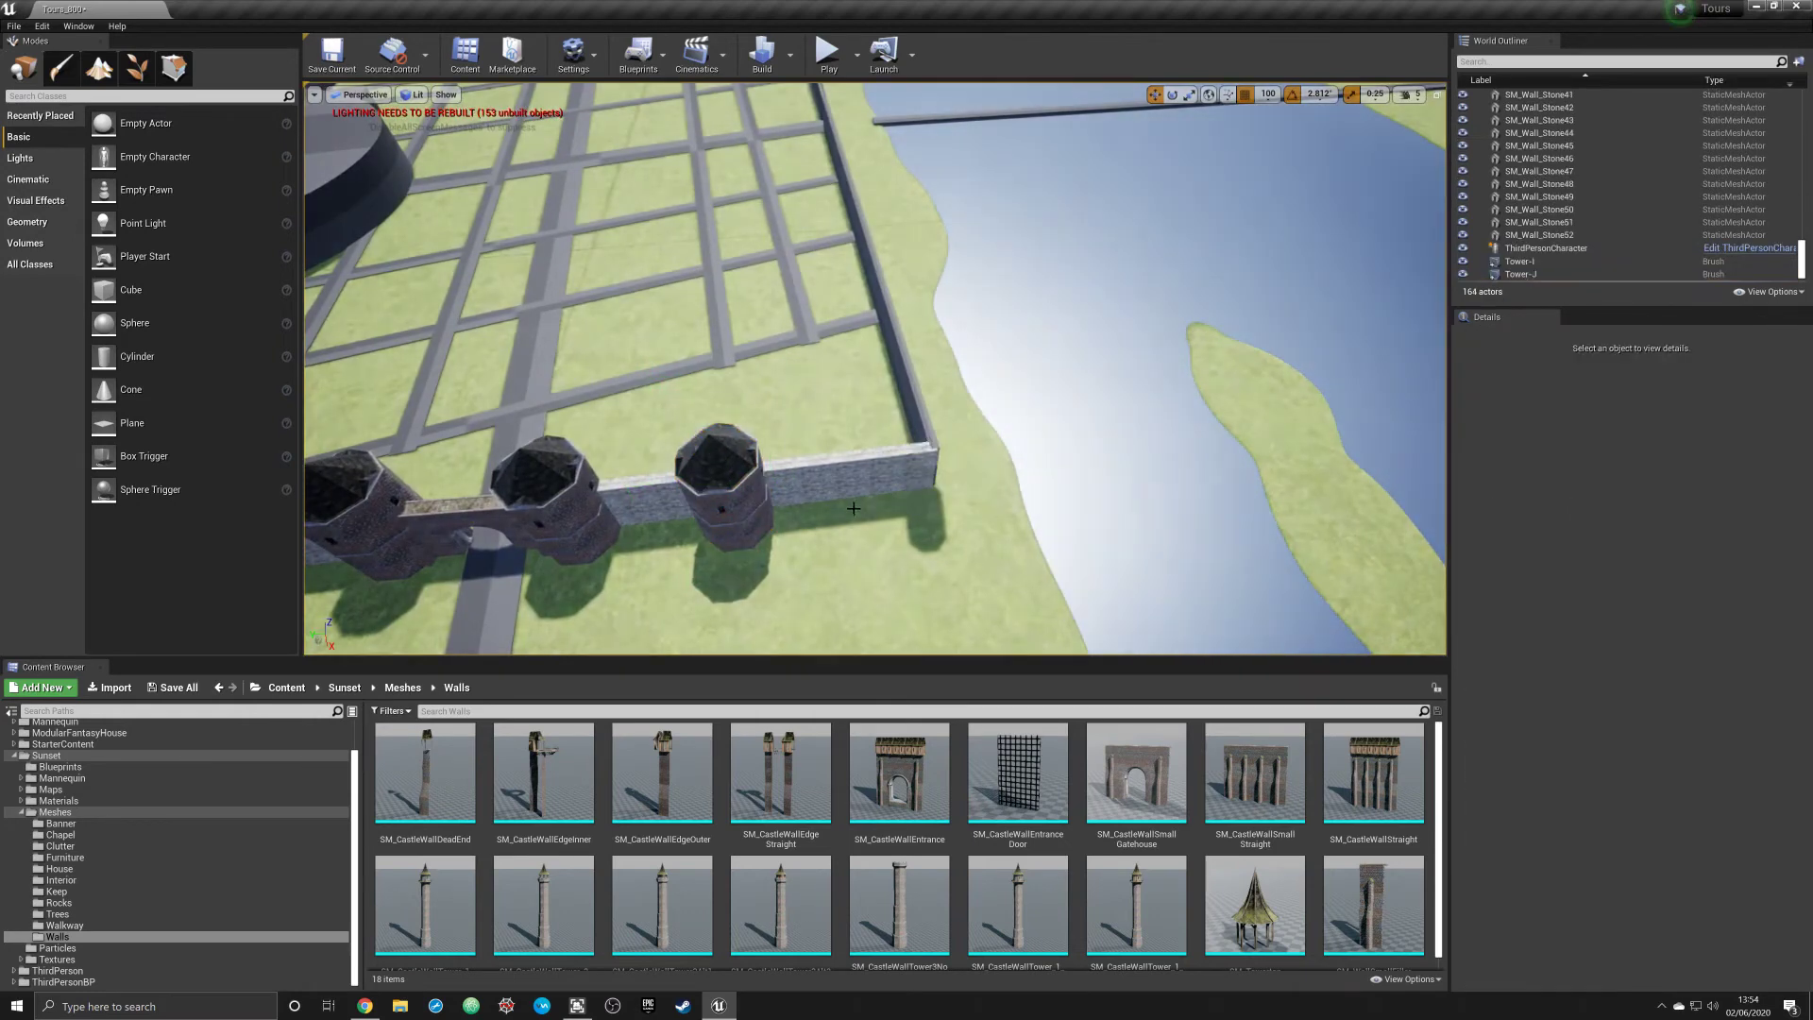
click(723, 488)
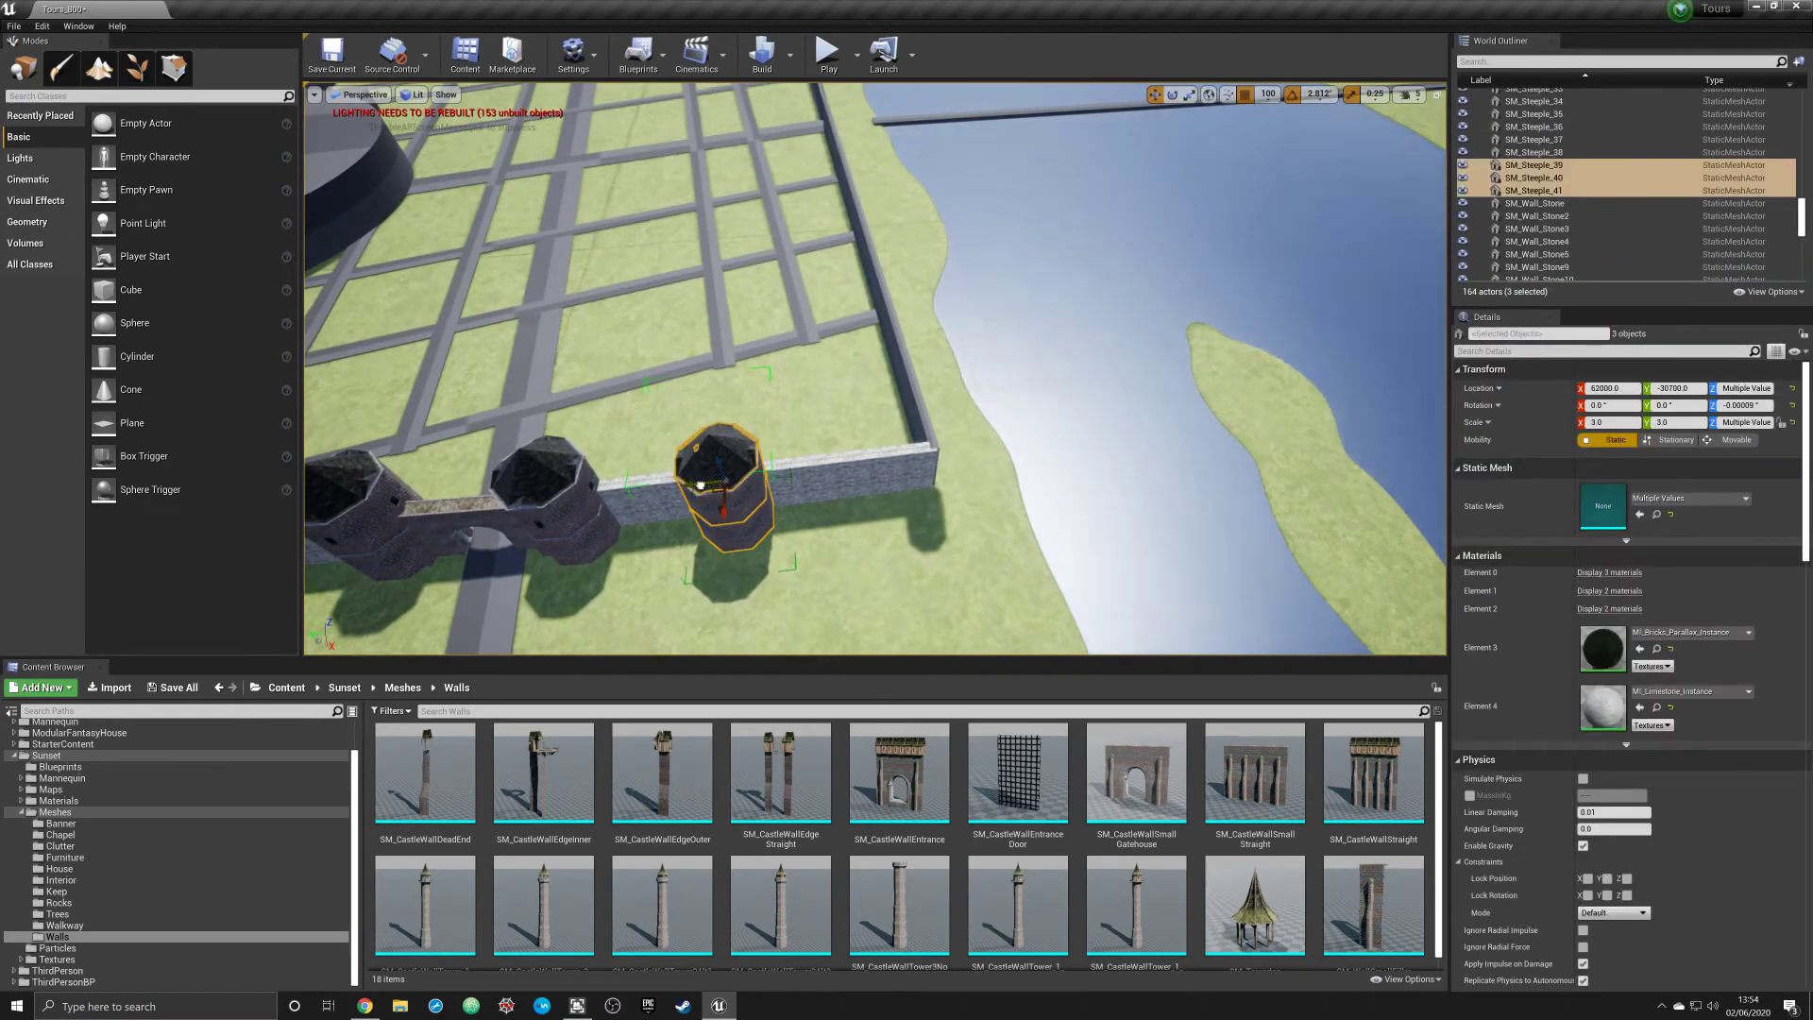
alt+drag(699, 486, 919, 484)
right_drag(914, 481, 850, 468)
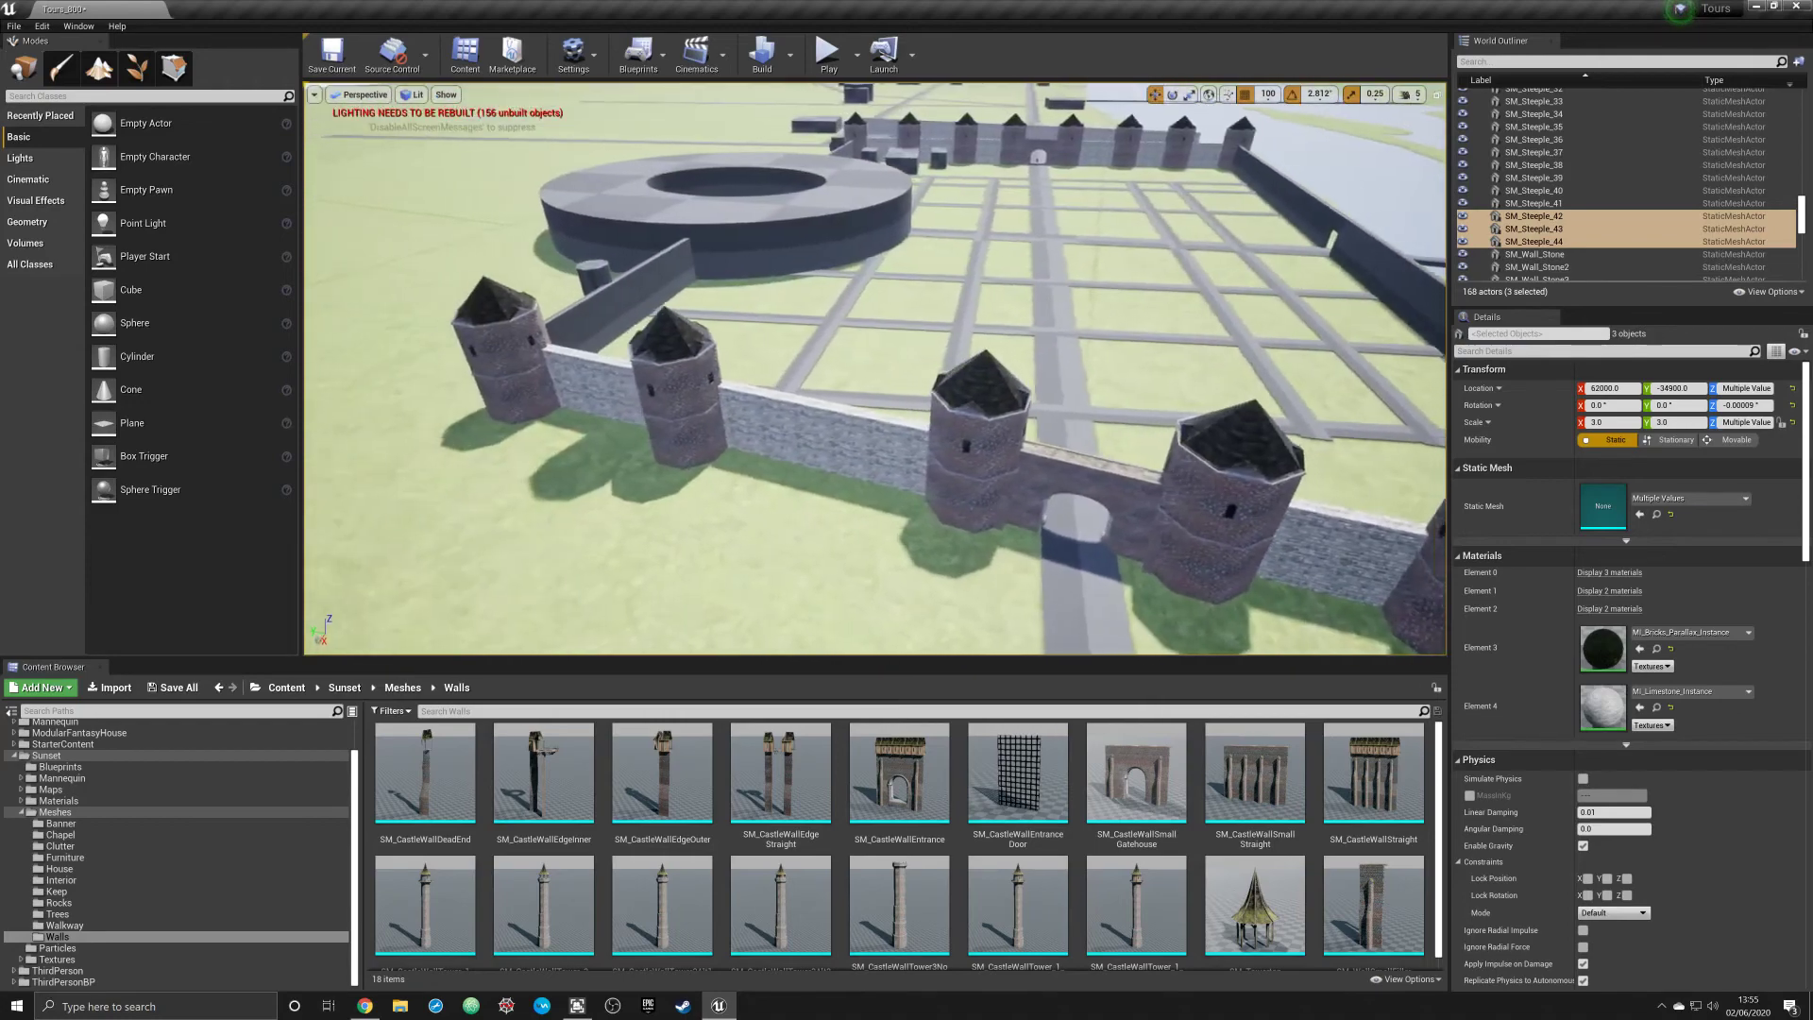
right_drag(988, 451, 989, 450)
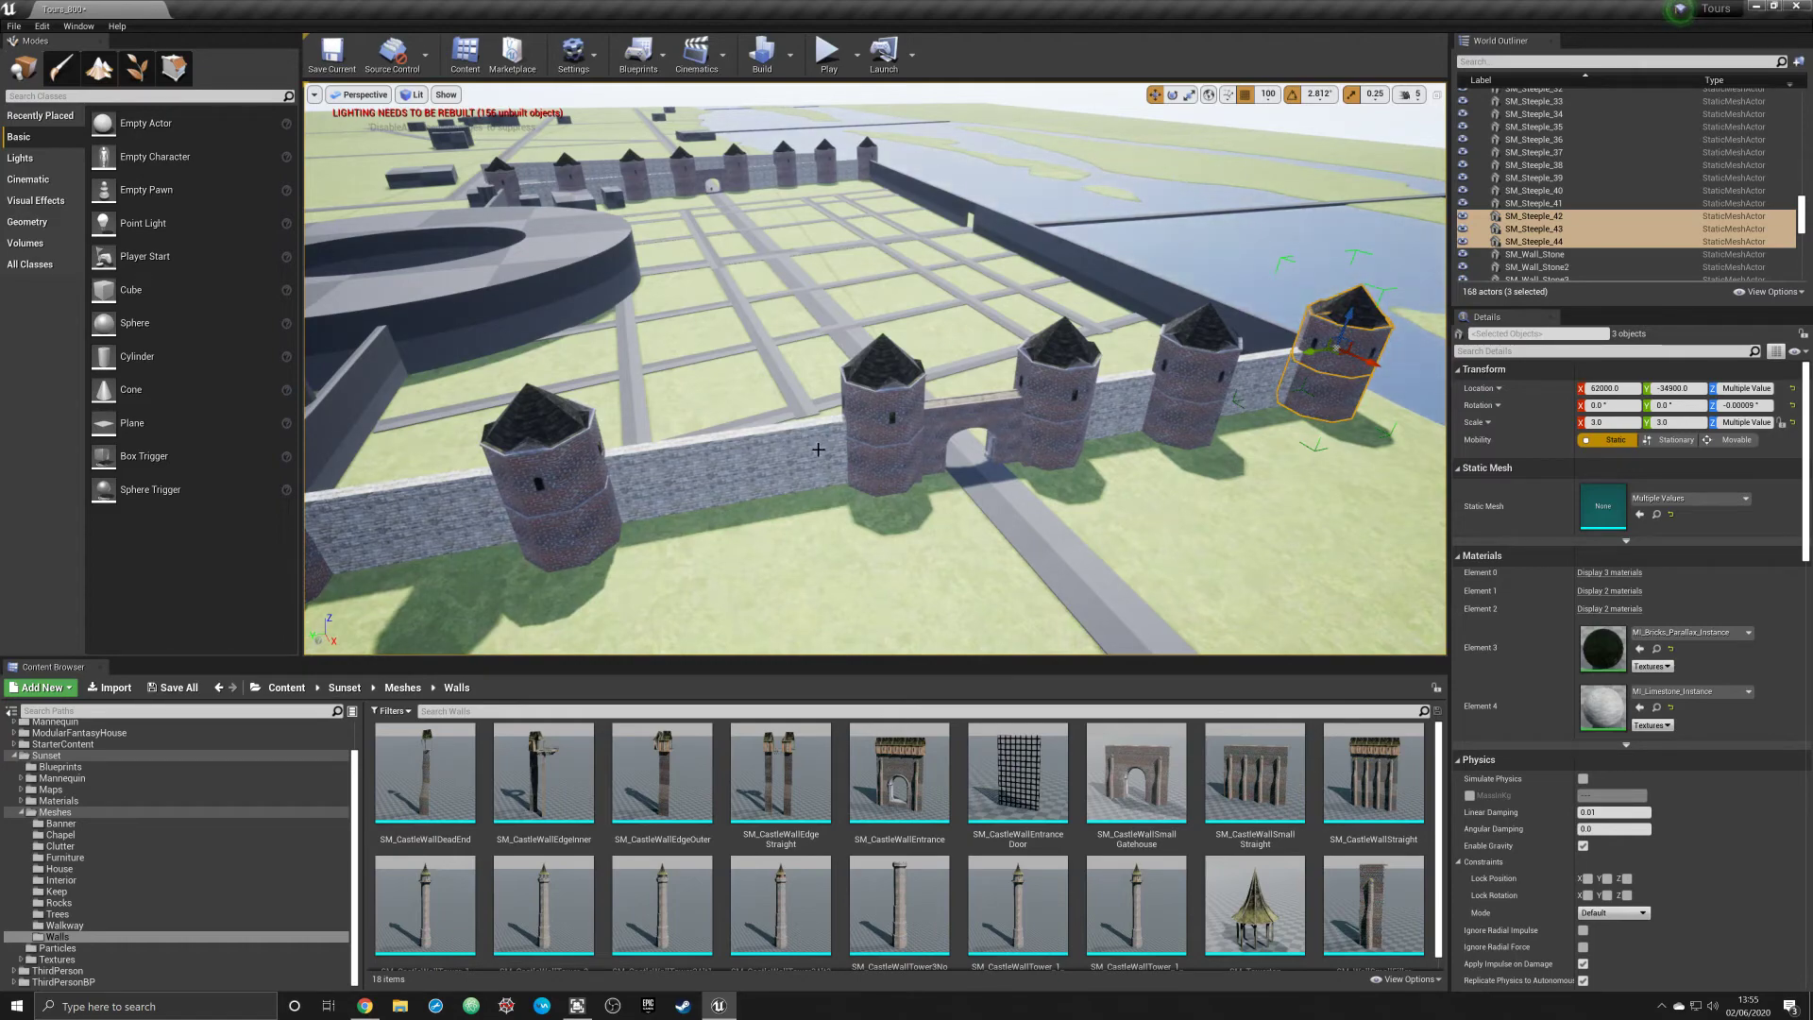
right_drag(634, 332, 661, 337)
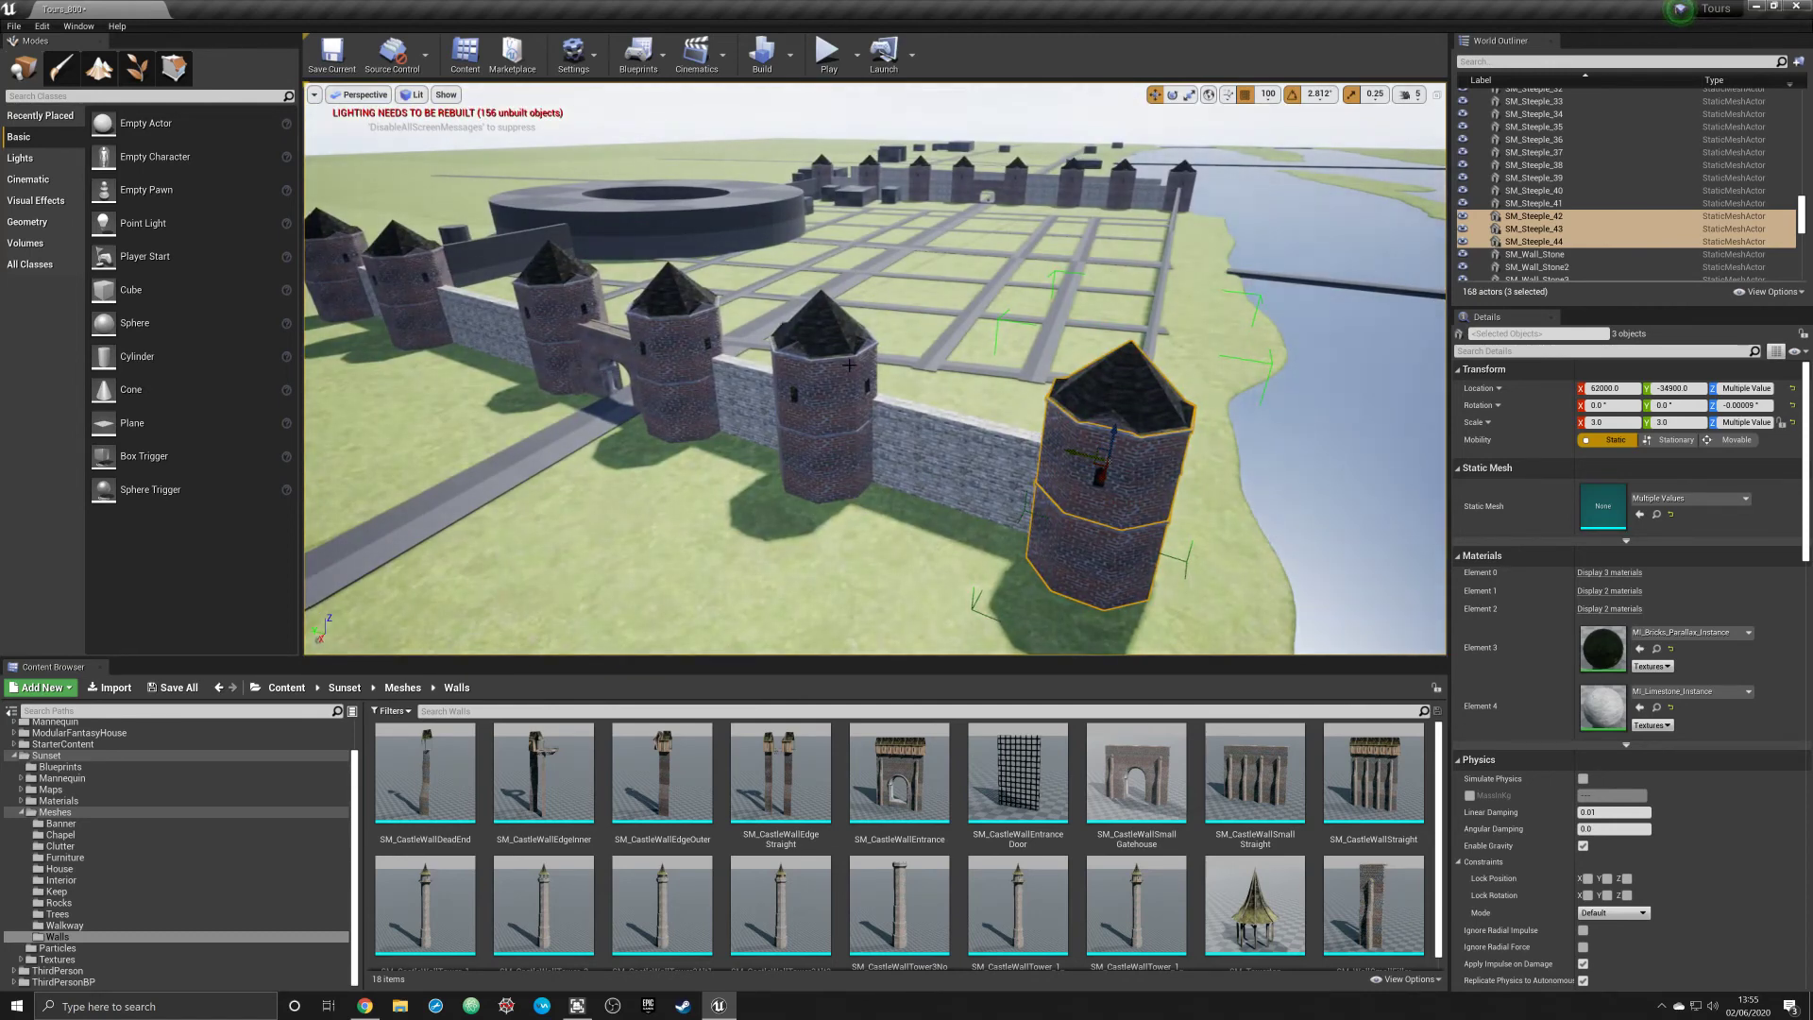
right_drag(660, 337, 660, 337)
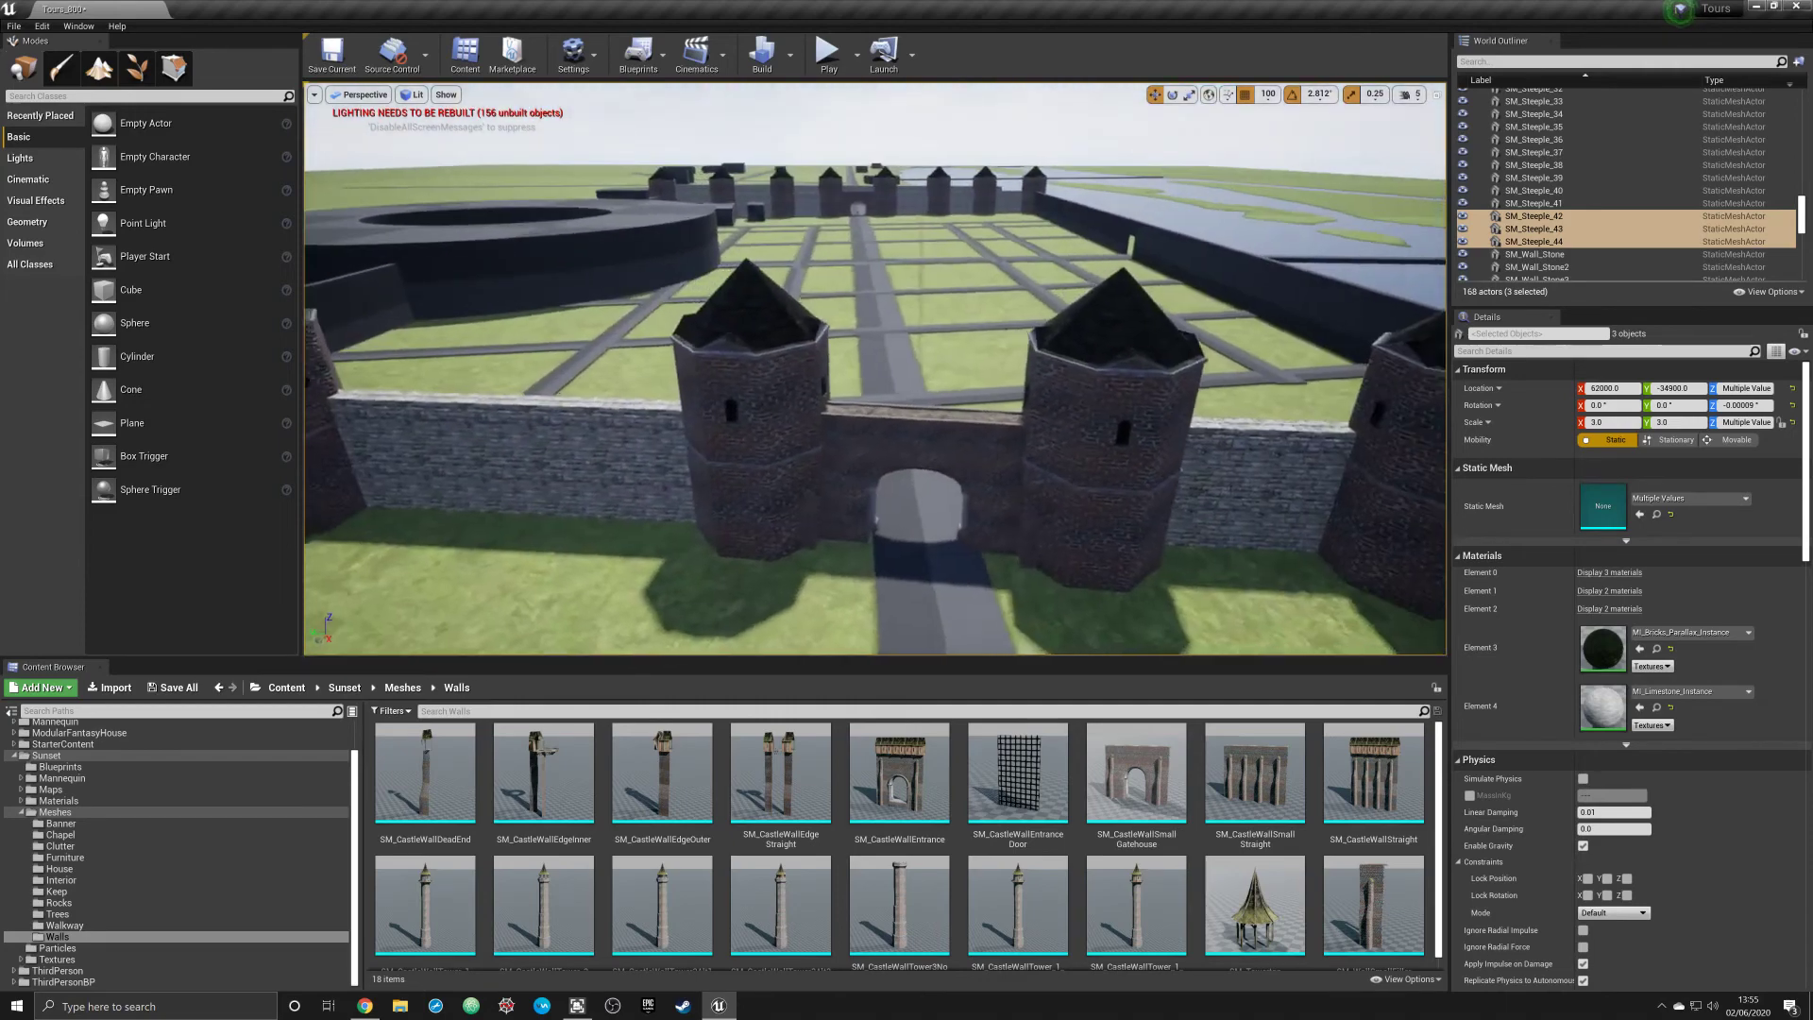
right_drag(849, 369, 849, 369)
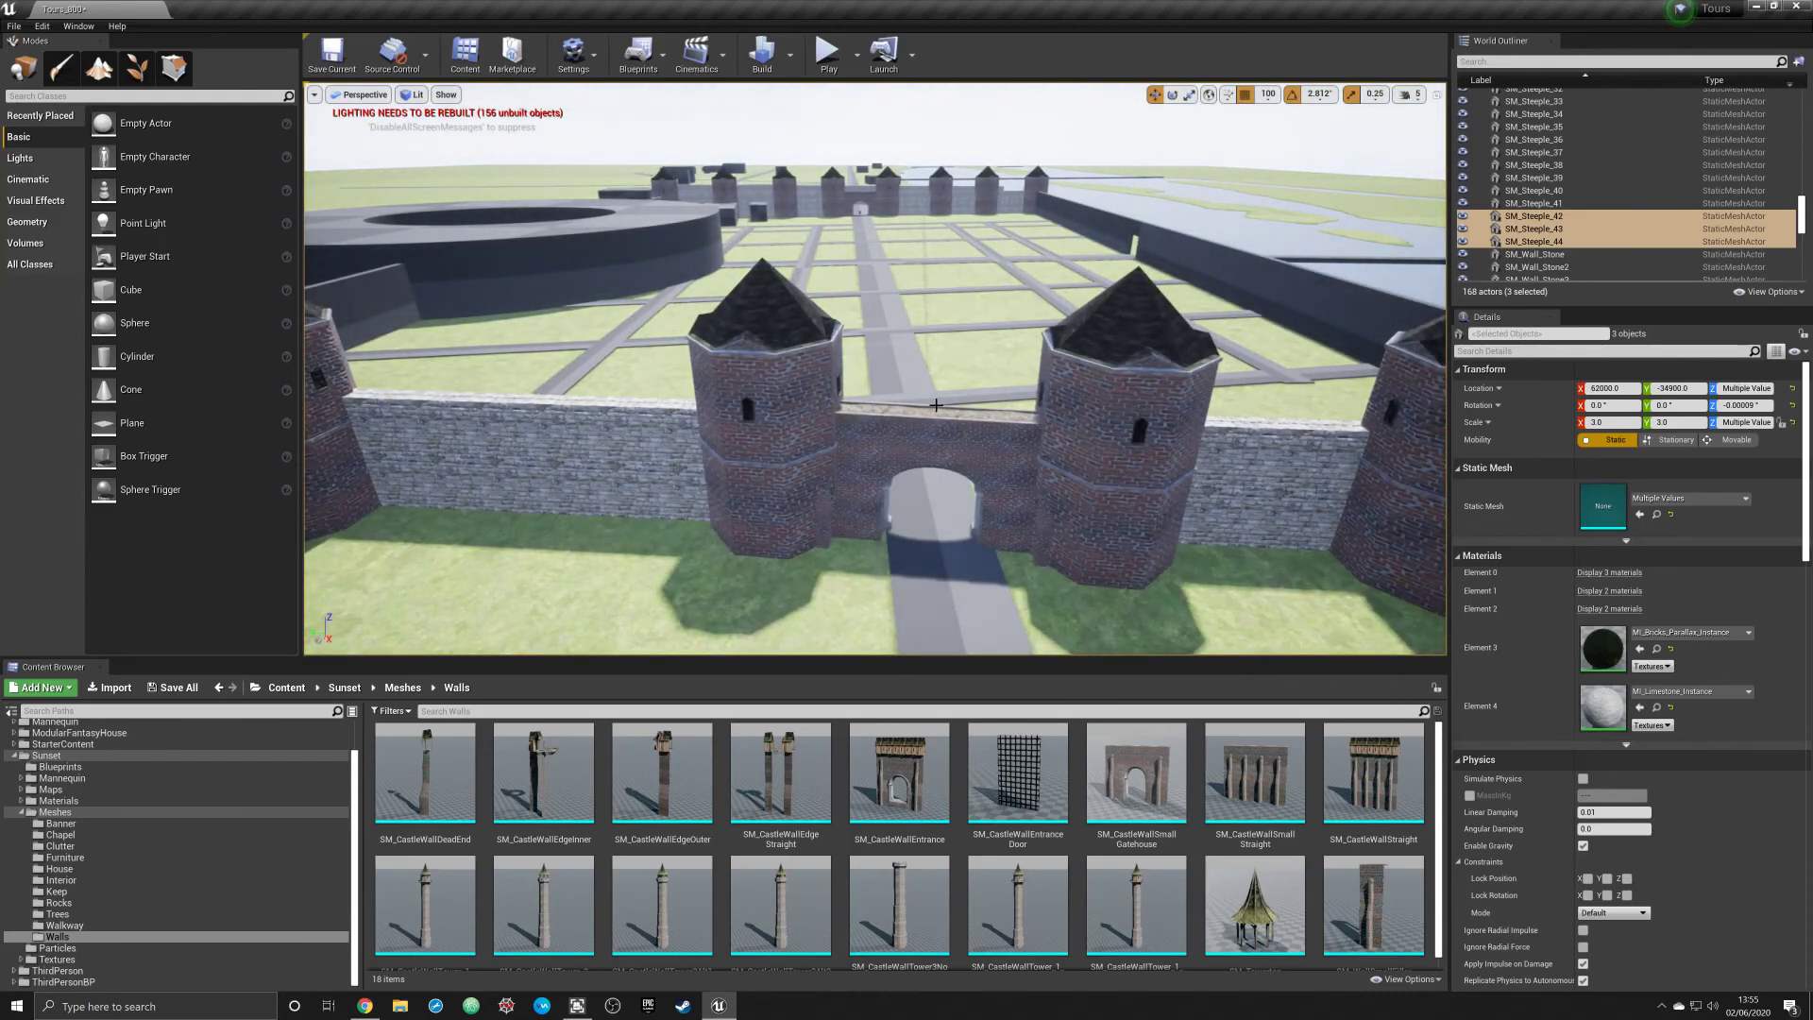
right_drag(924, 409, 939, 409)
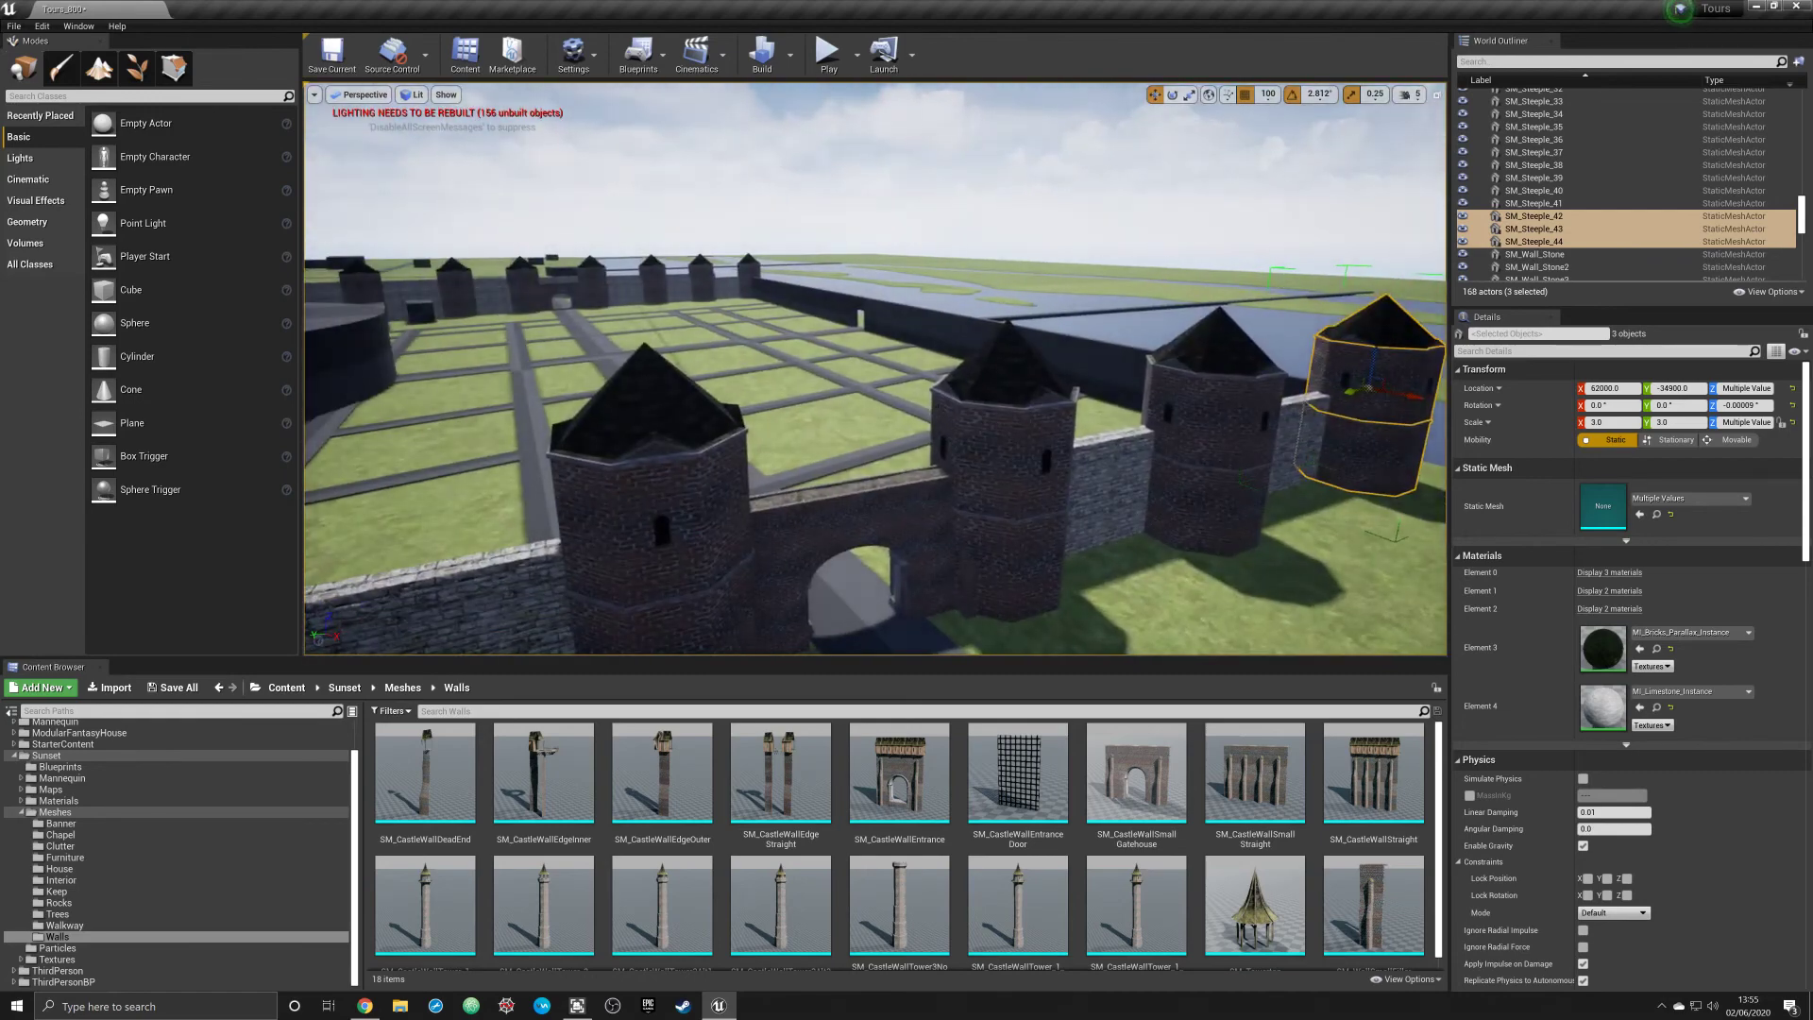
right_drag(1072, 315, 1070, 314)
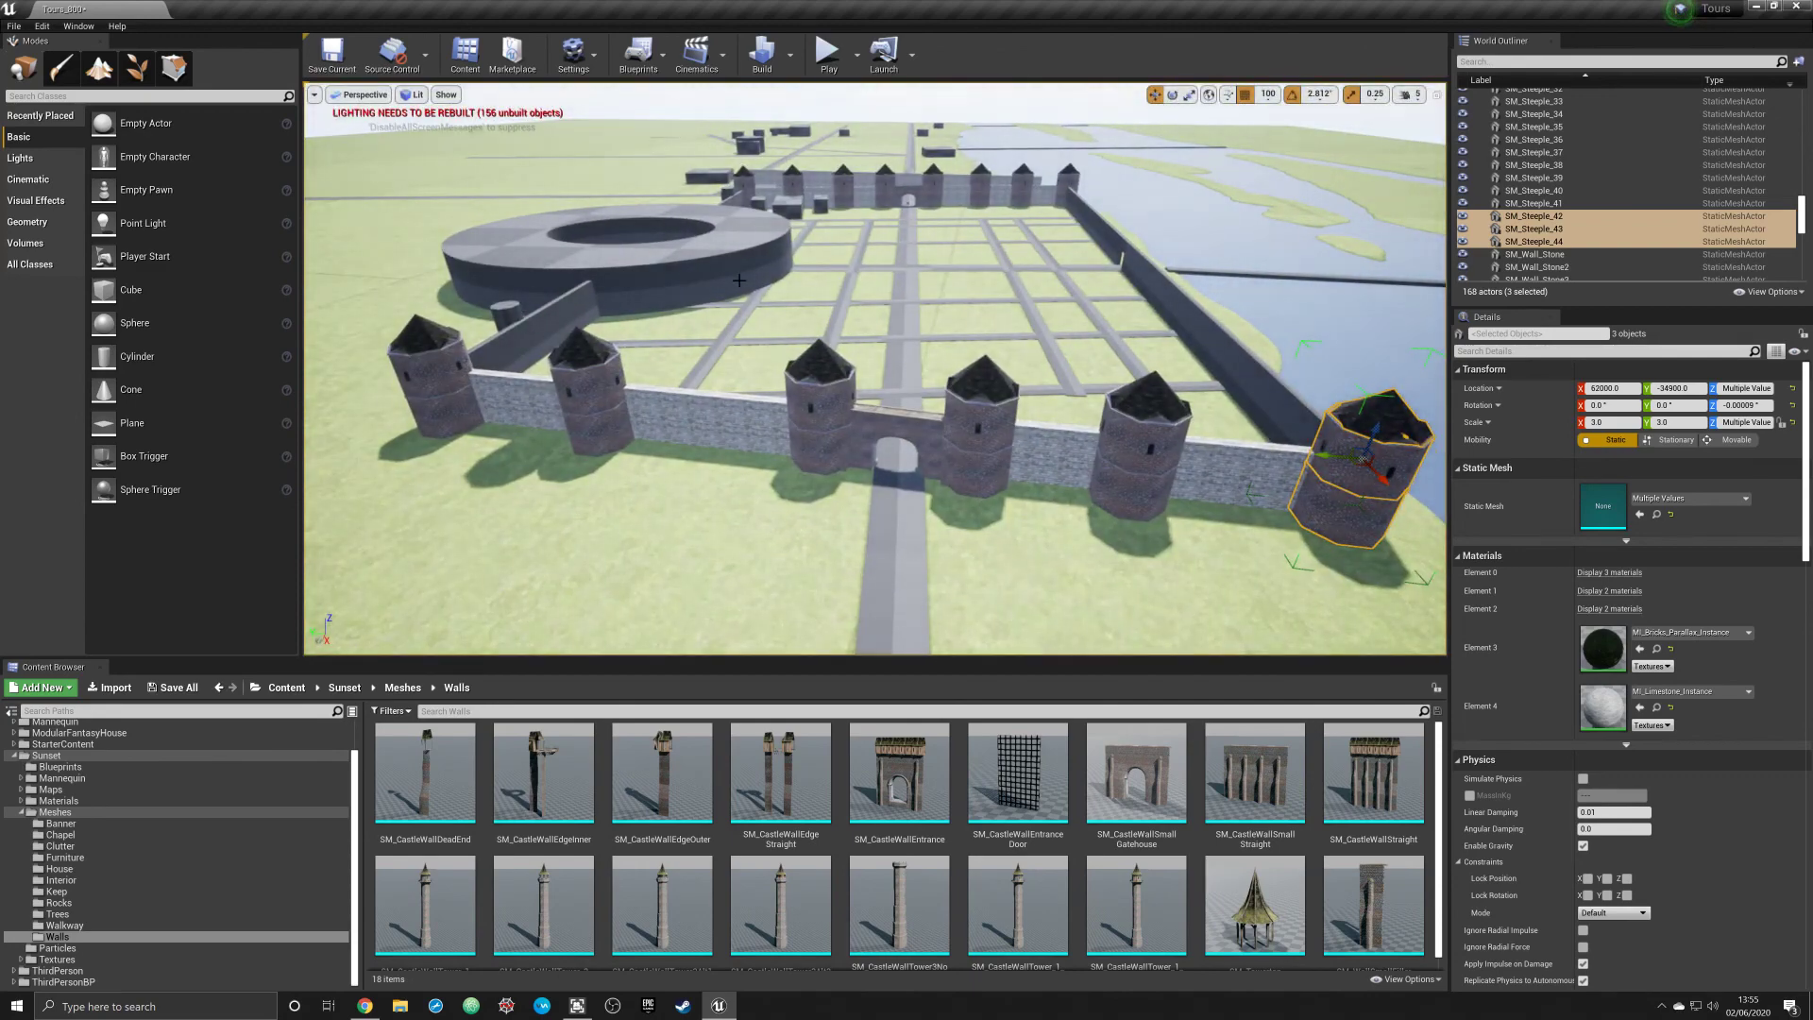
right_drag(769, 291, 758, 224)
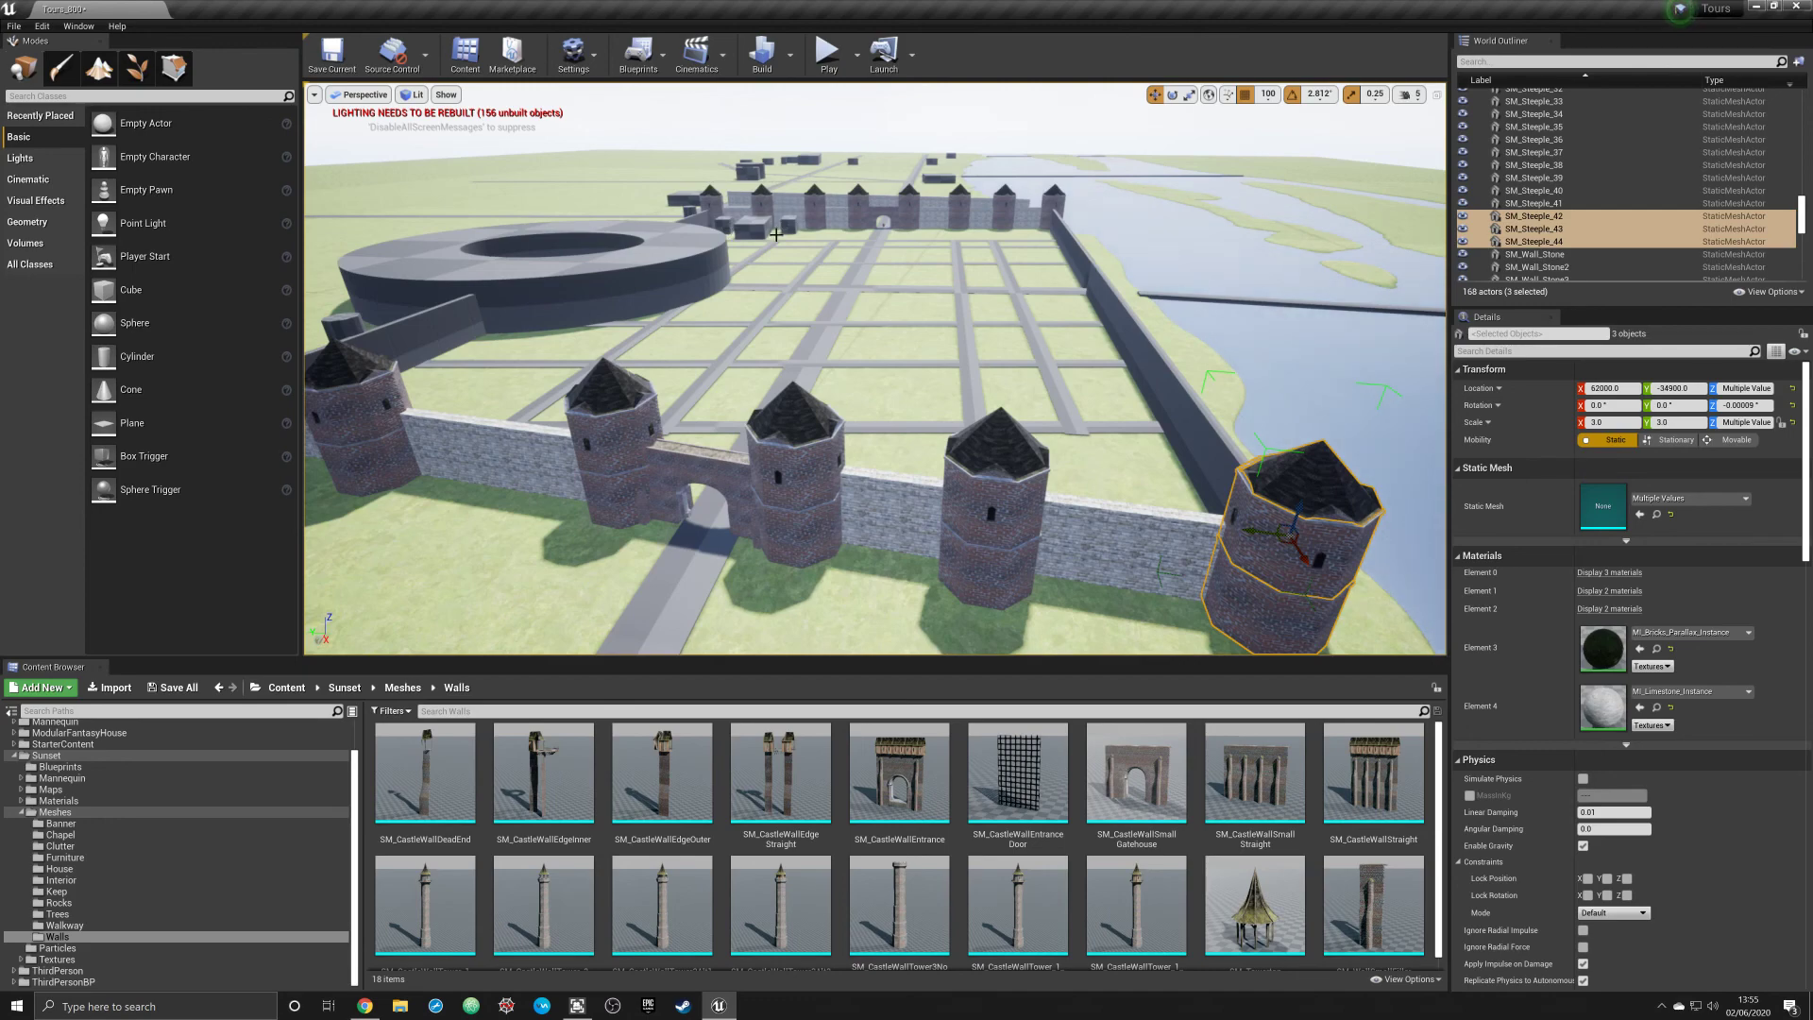
right_drag(849, 368, 850, 327)
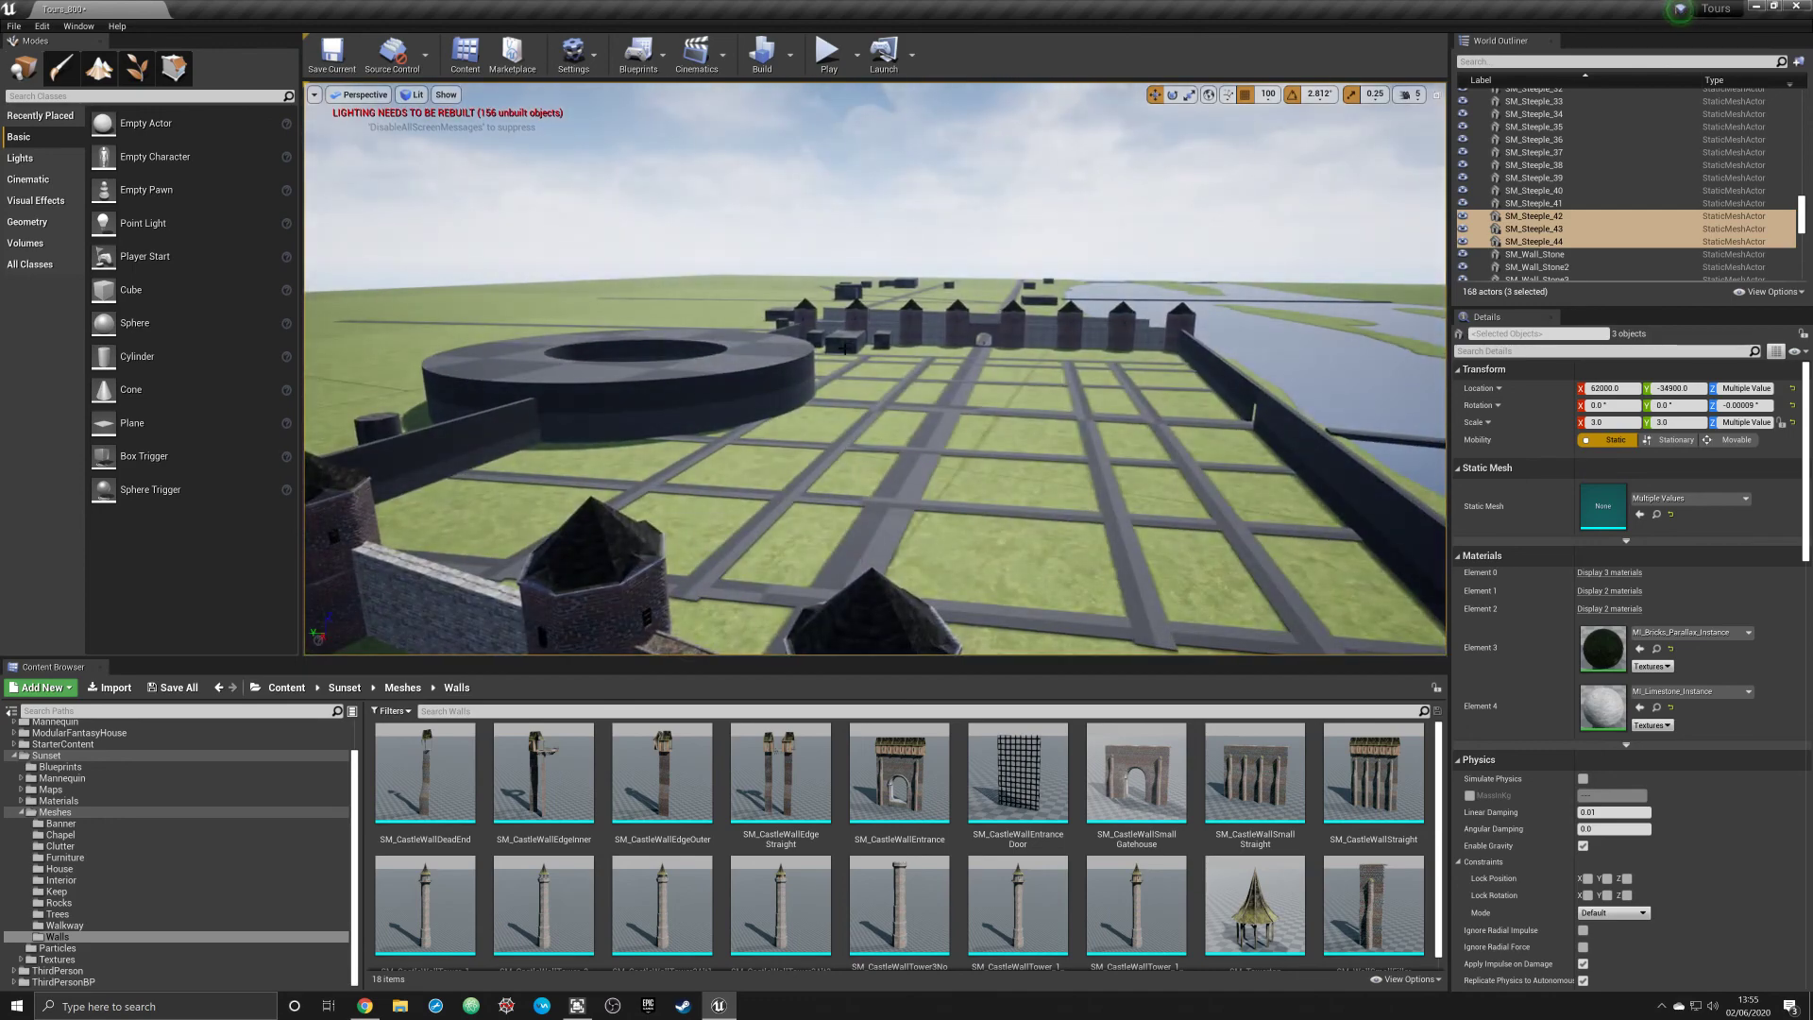
key(w)
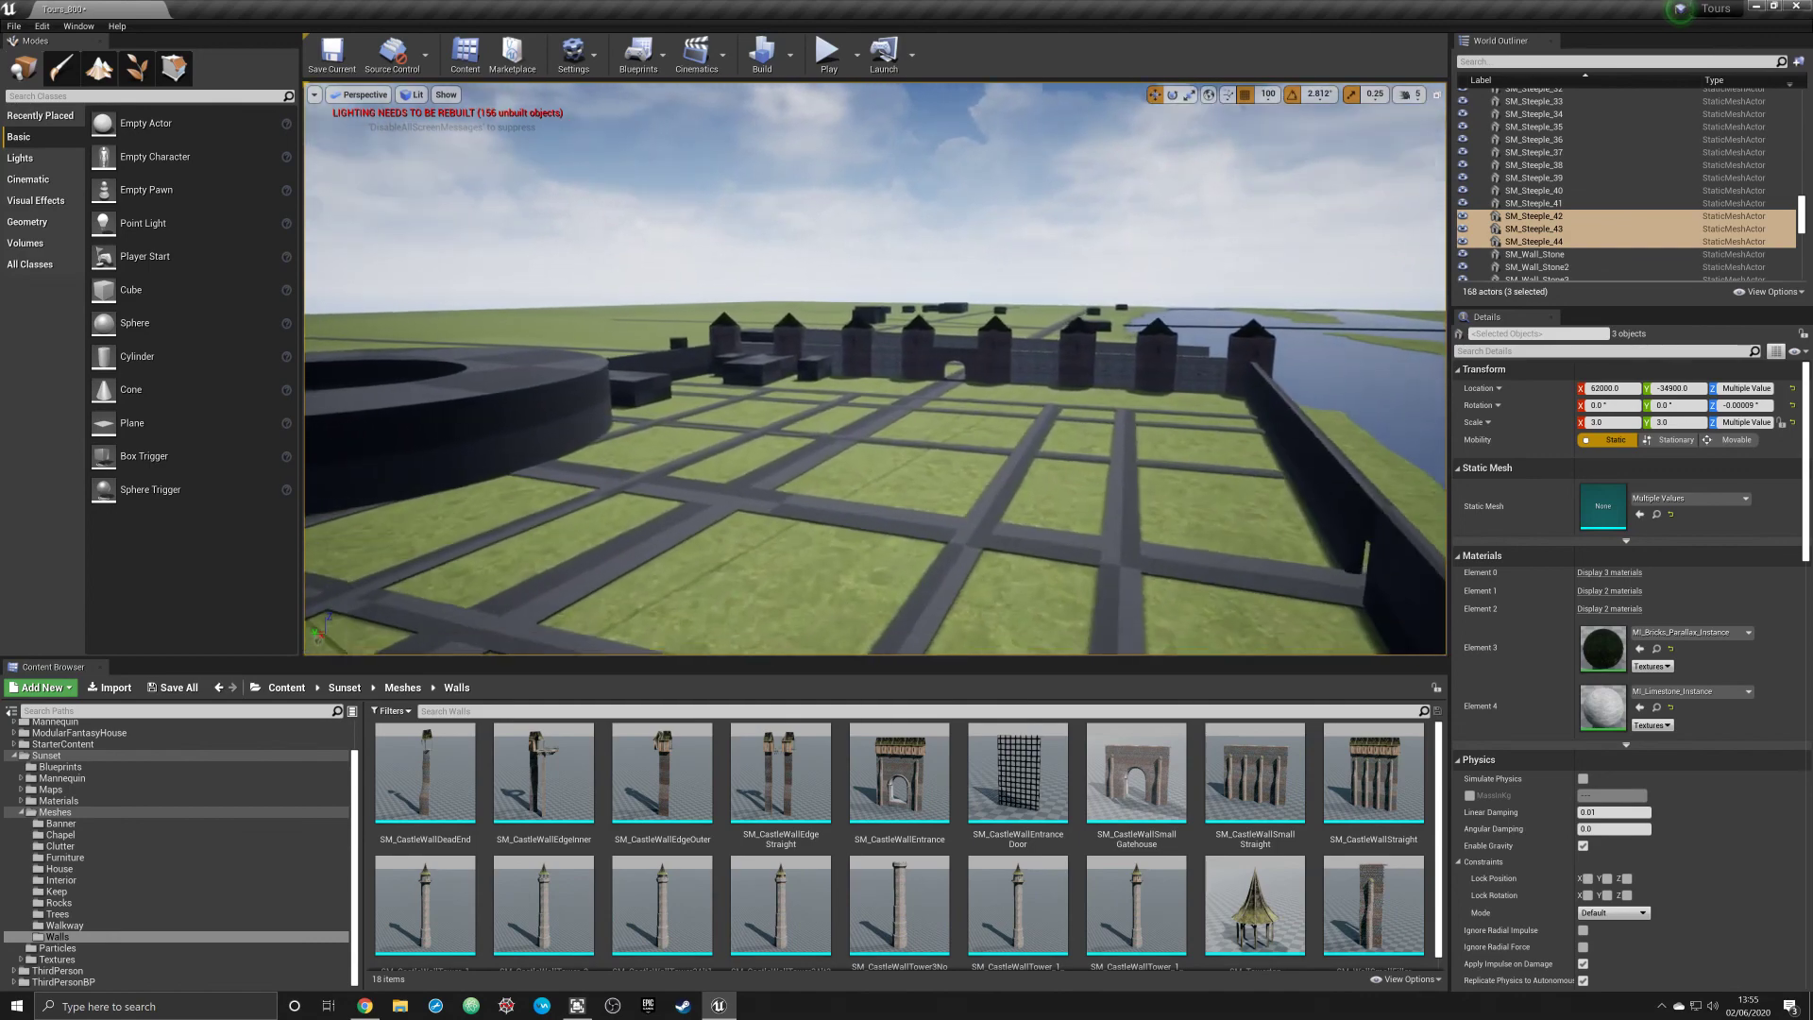
right_drag(725, 400, 567, 400)
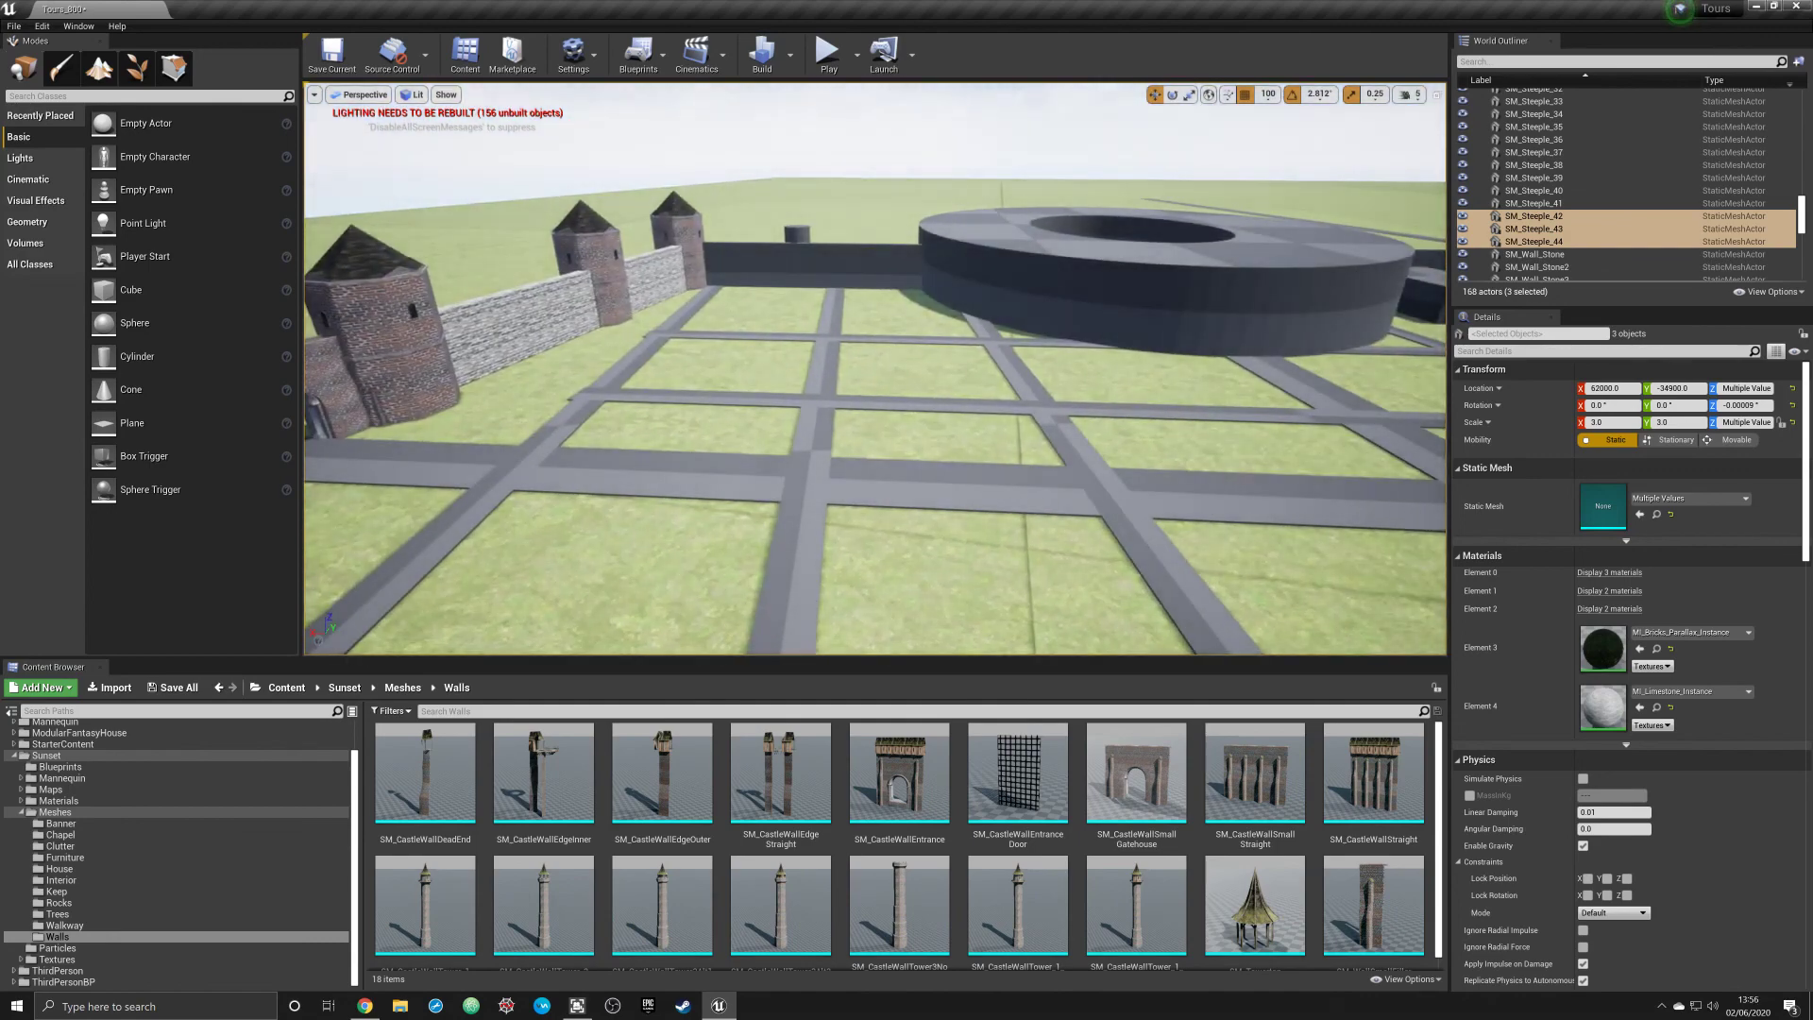